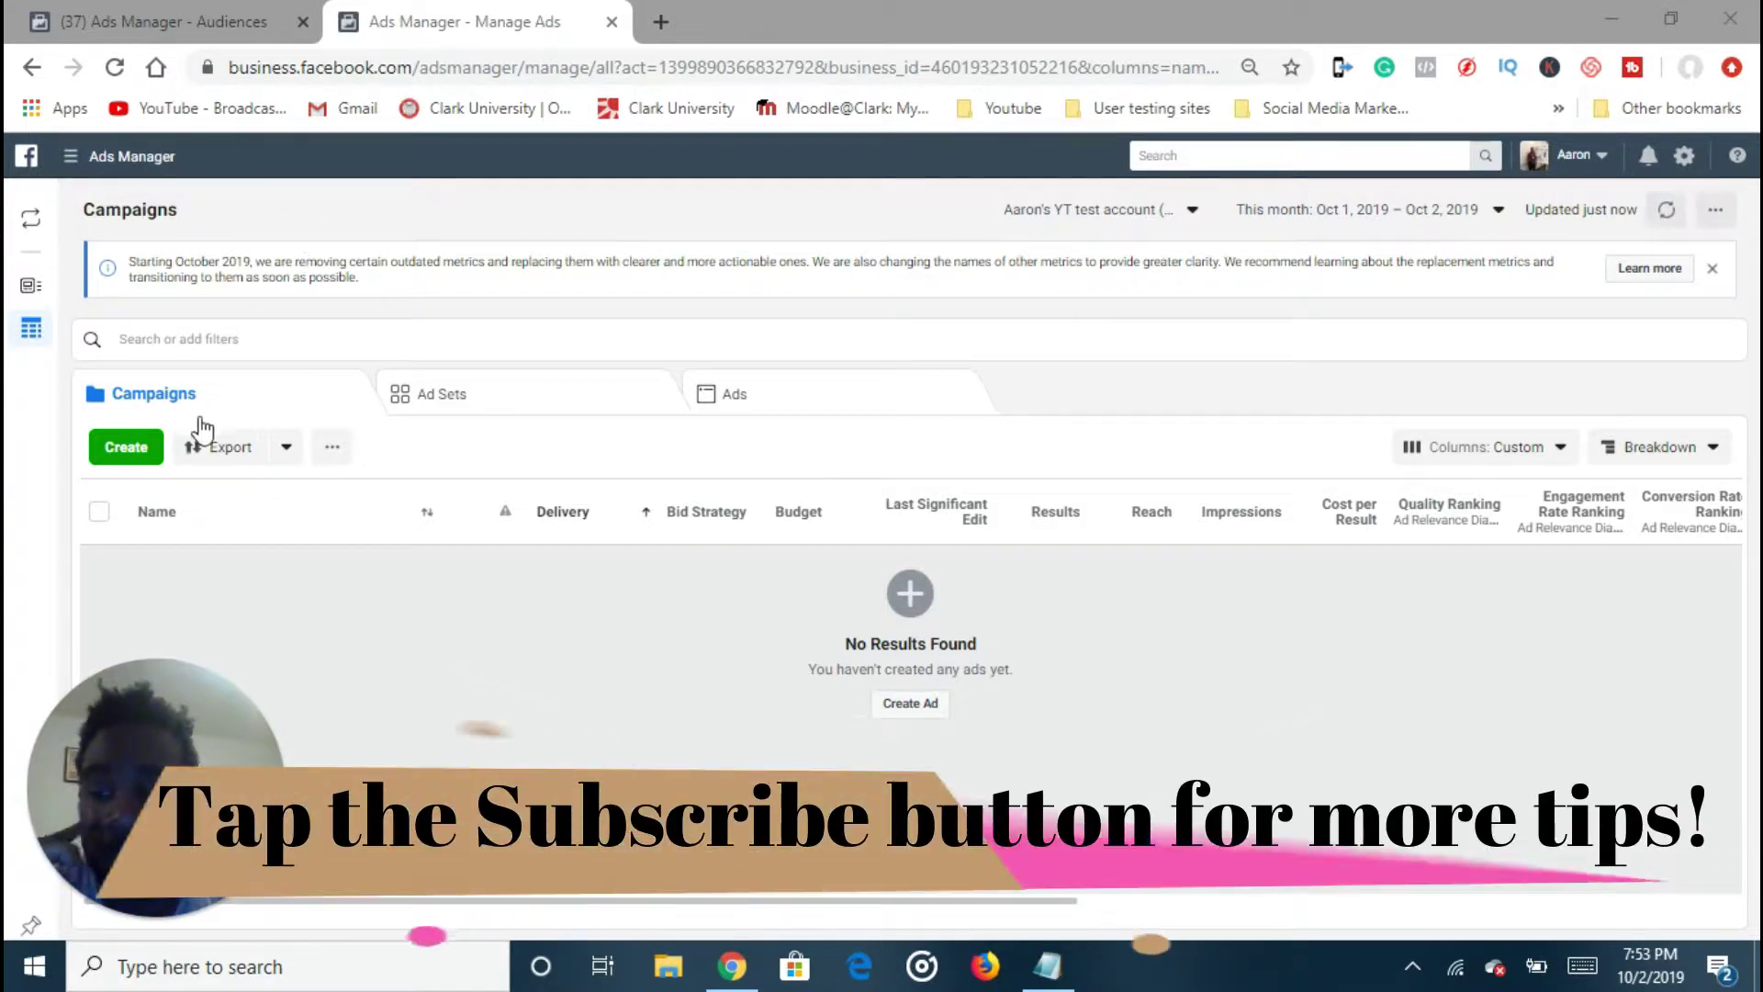
Create a new campaign, discarding the unfinished draft, and continue to the ad set with Traffic as the marketing objective
left_click(127, 450)
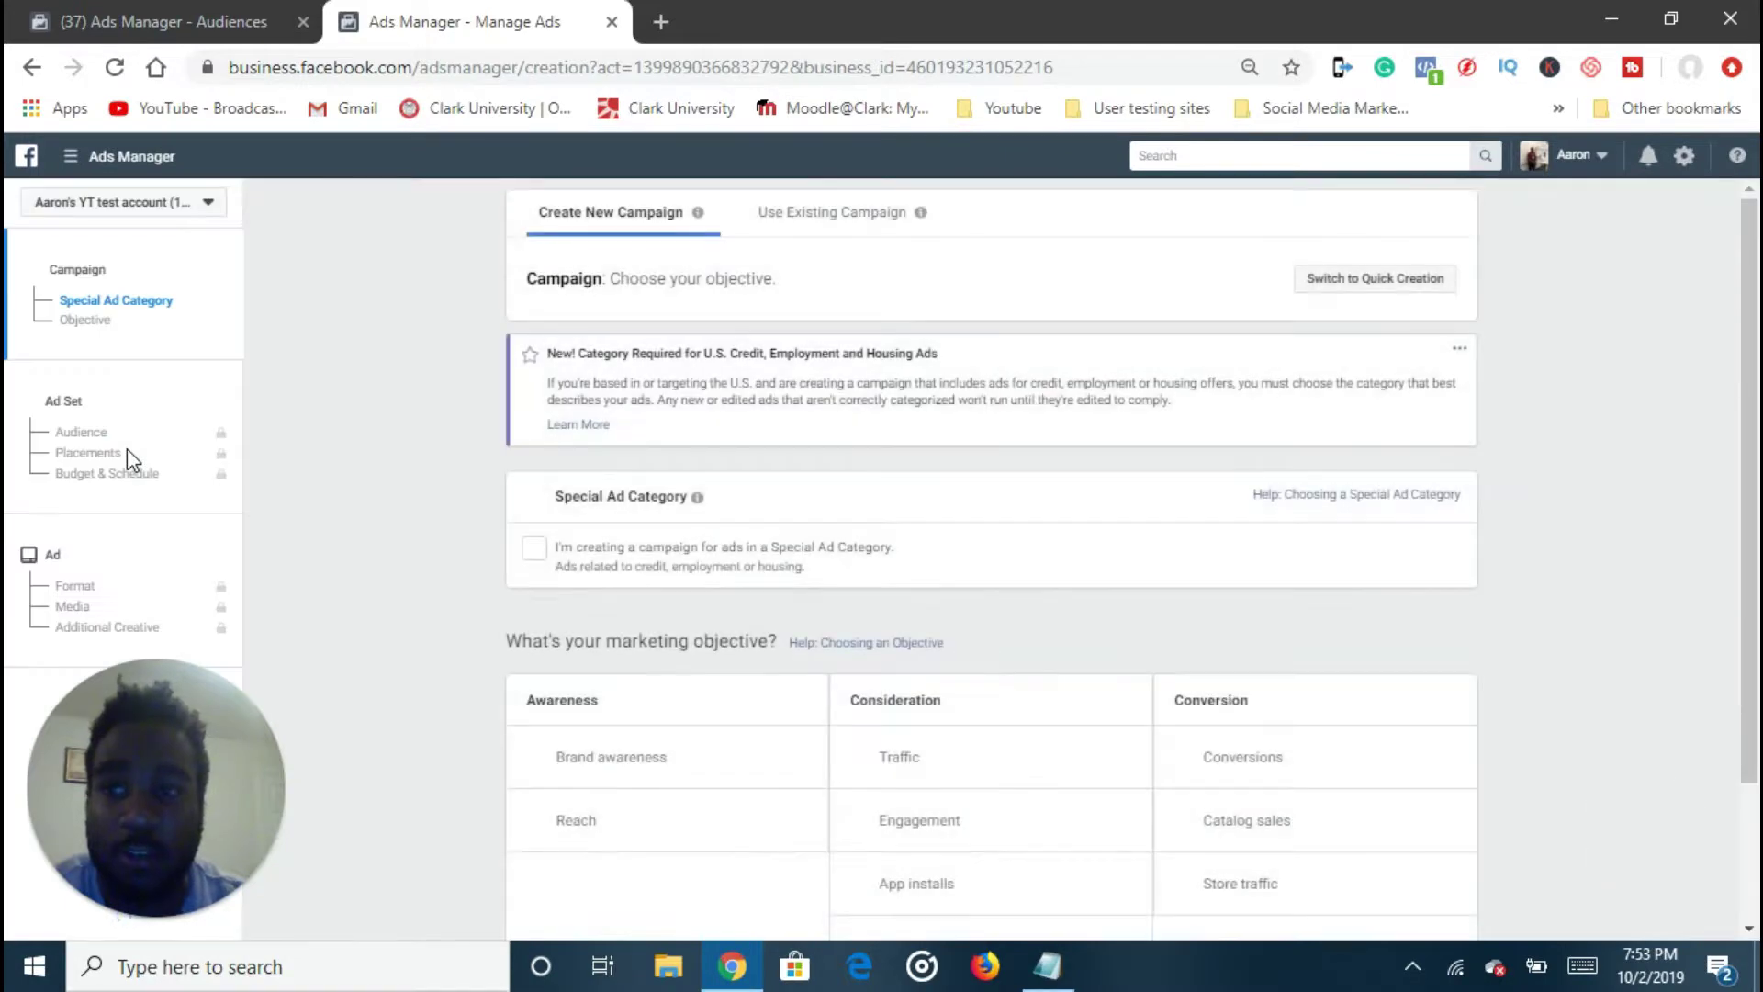
scroll(897, 630, "down", 2)
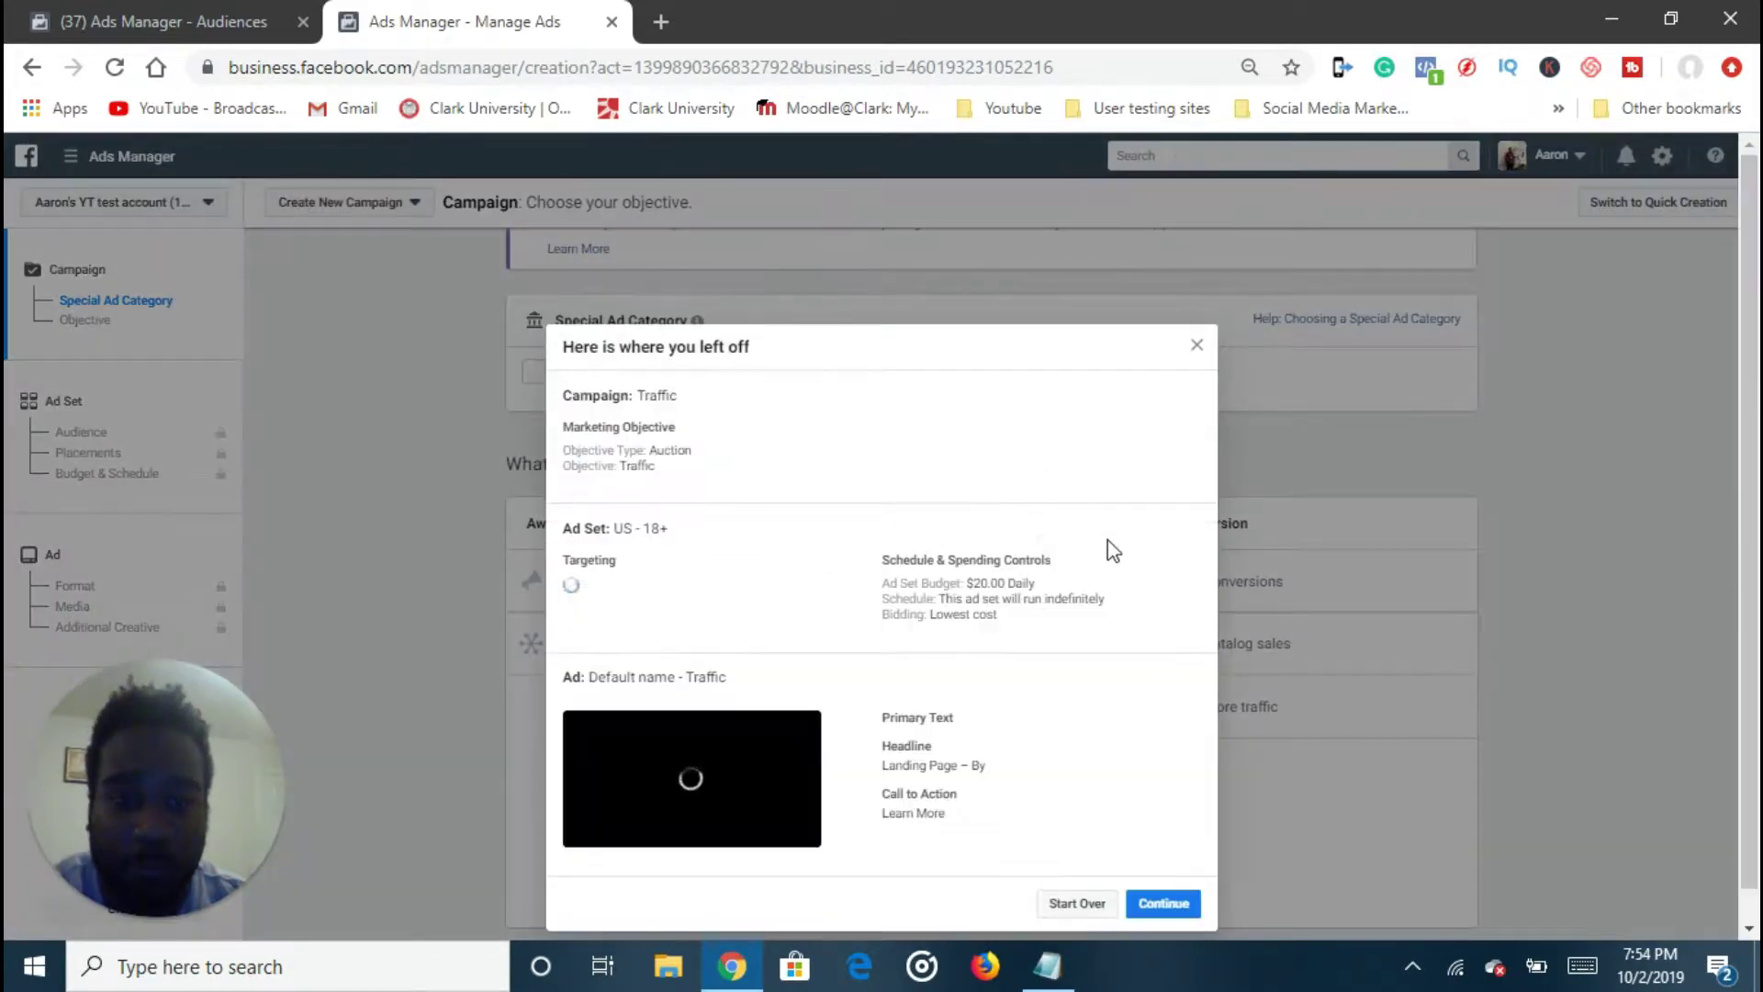
left_click(1080, 907)
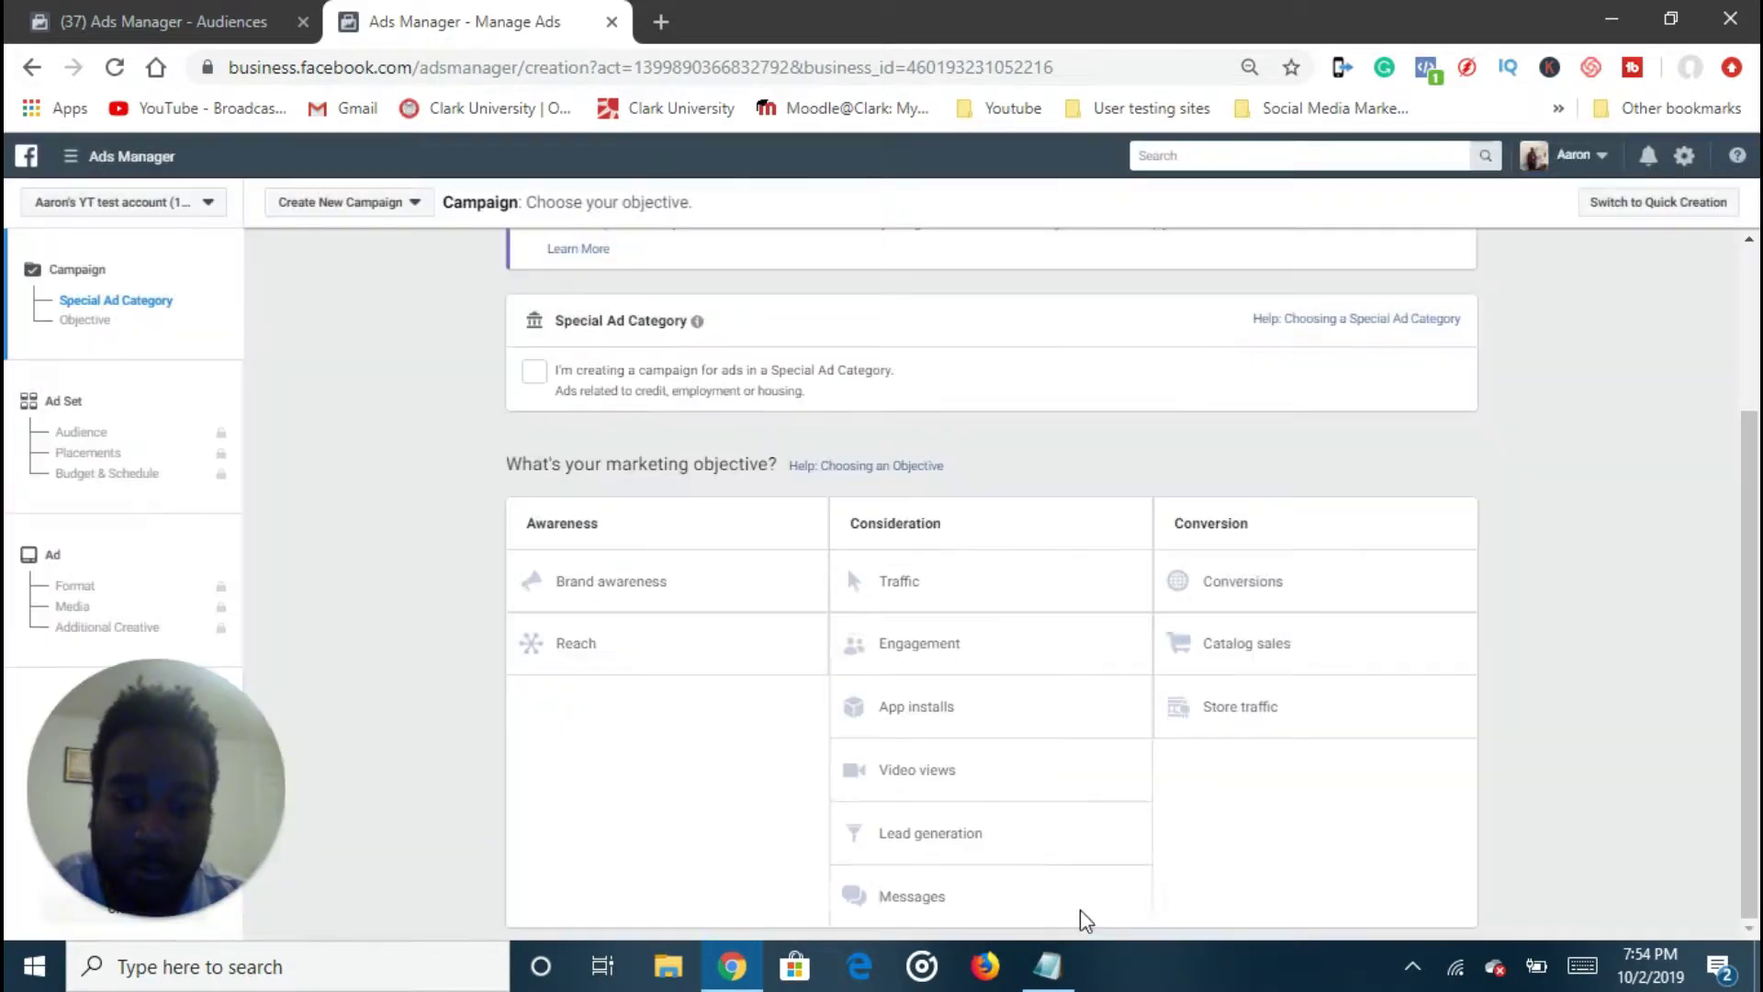
left_click(928, 593)
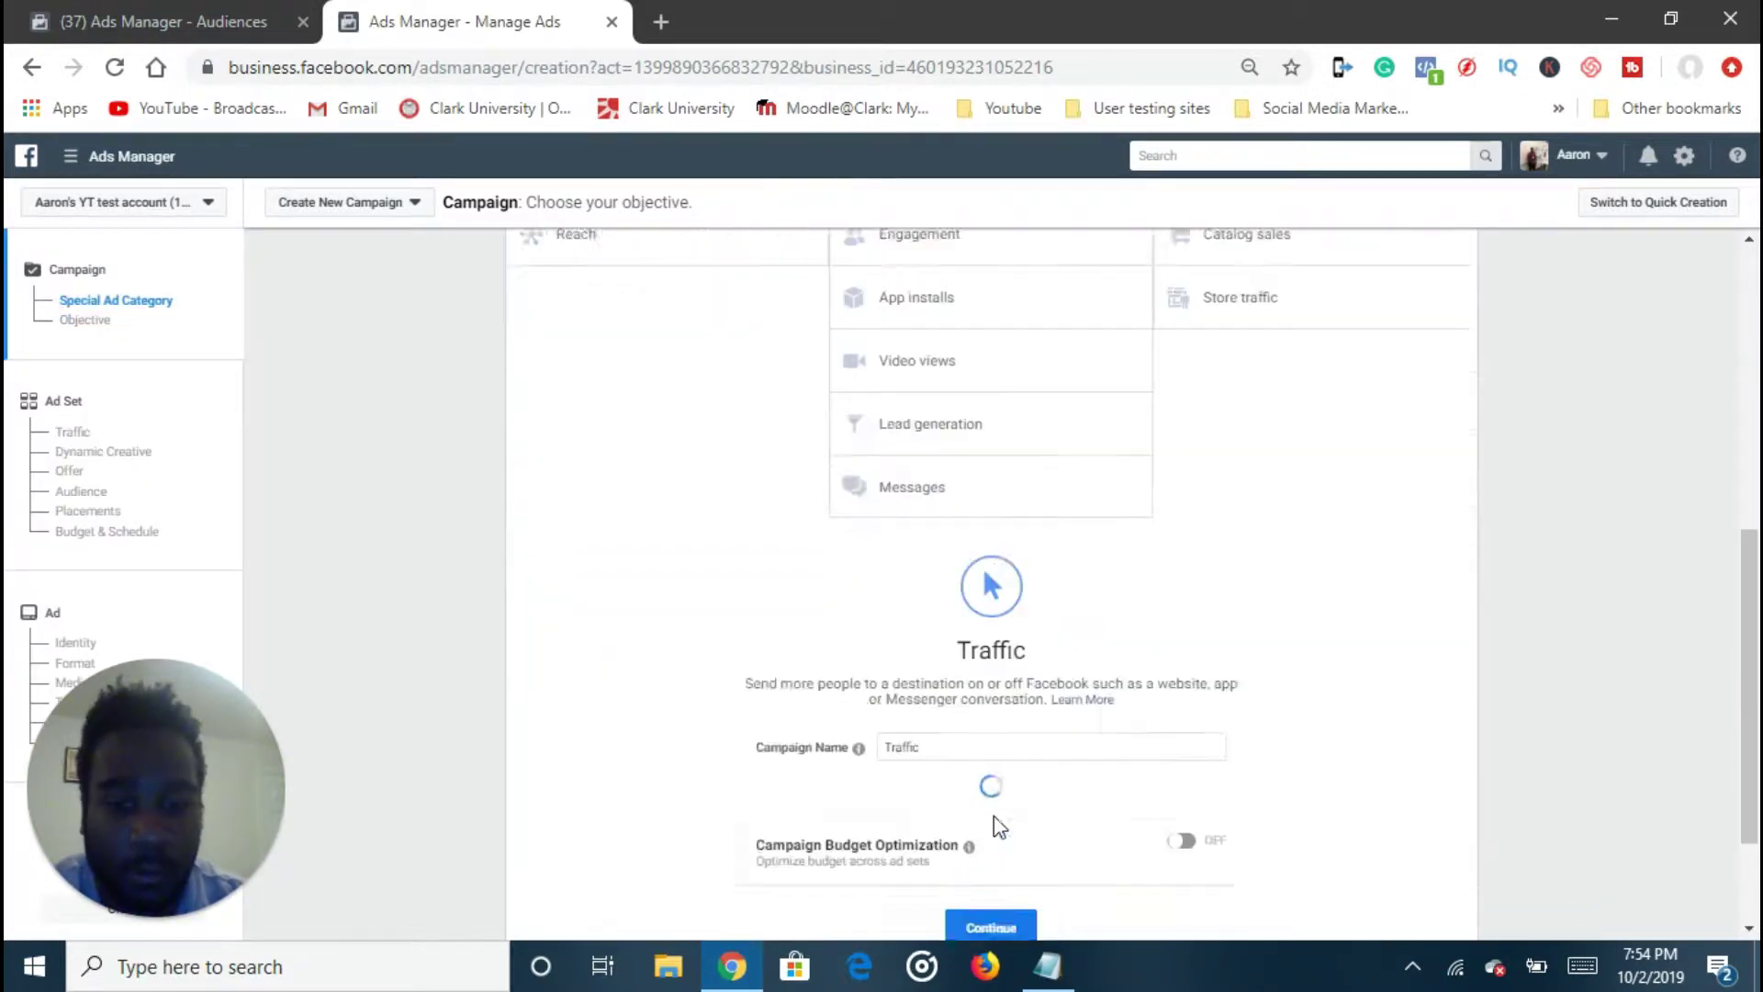
left_click(990, 864)
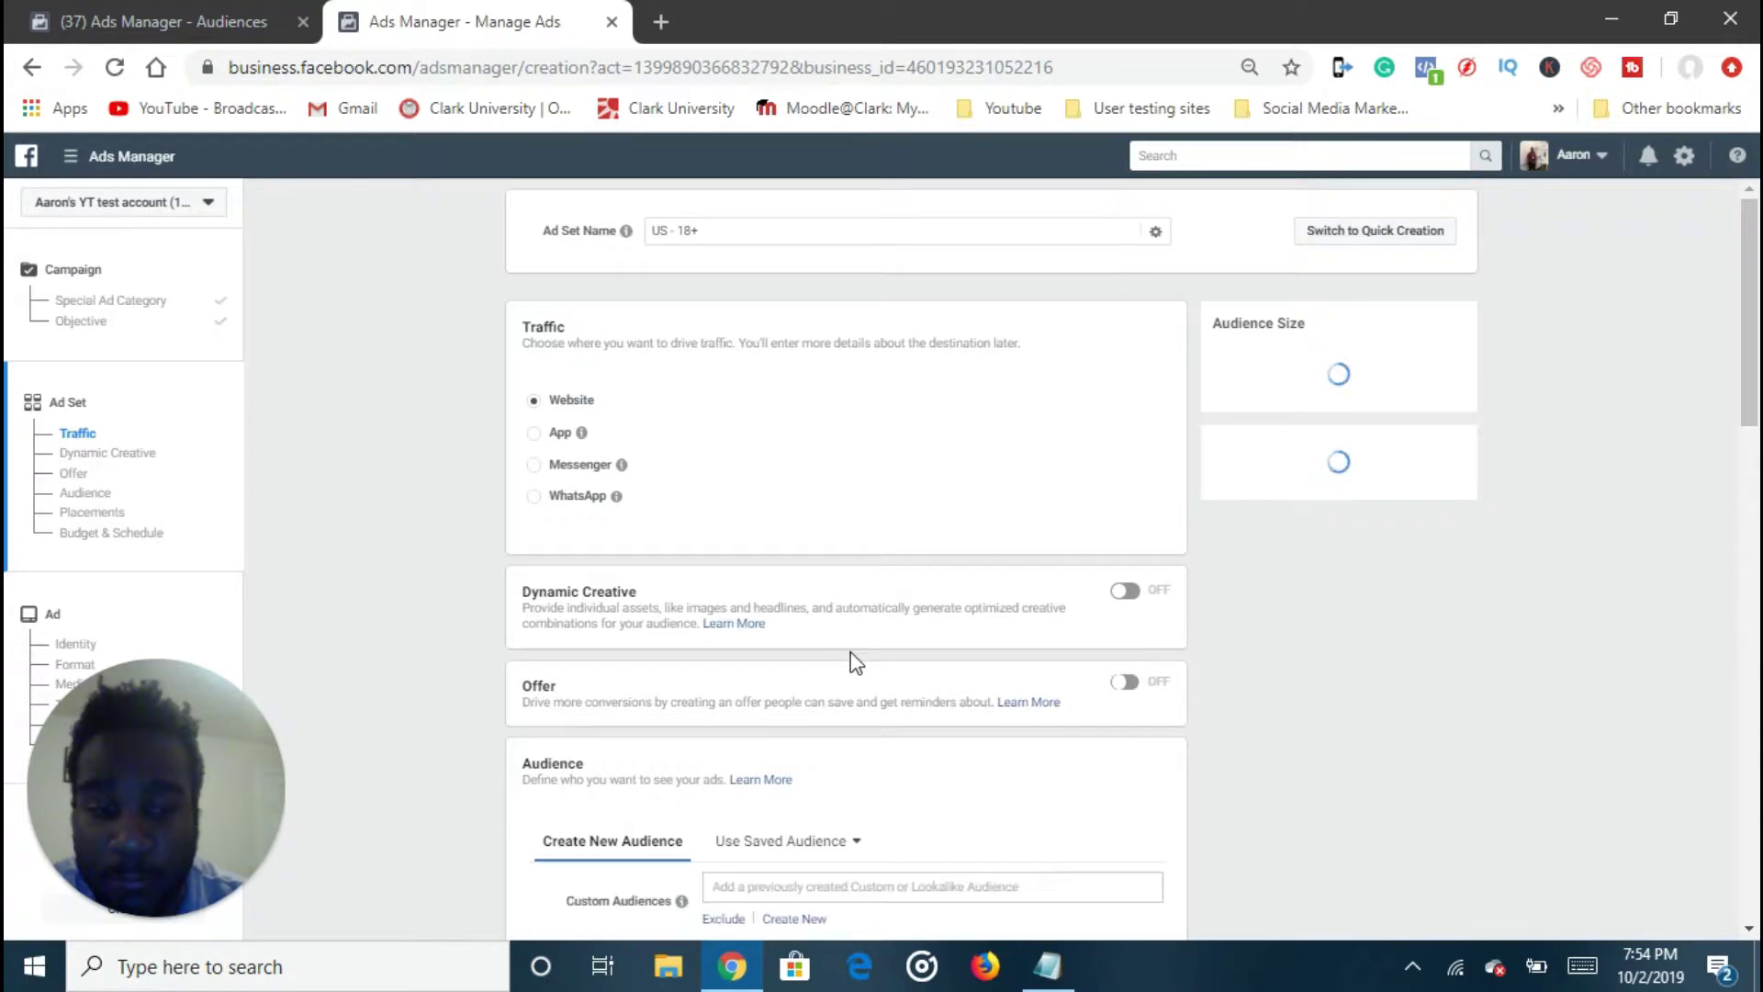
Add the interests YouTube and Video games to the new audience's detailed targeting
scroll(851, 655, "down", 3)
scroll(863, 680, "down", 4)
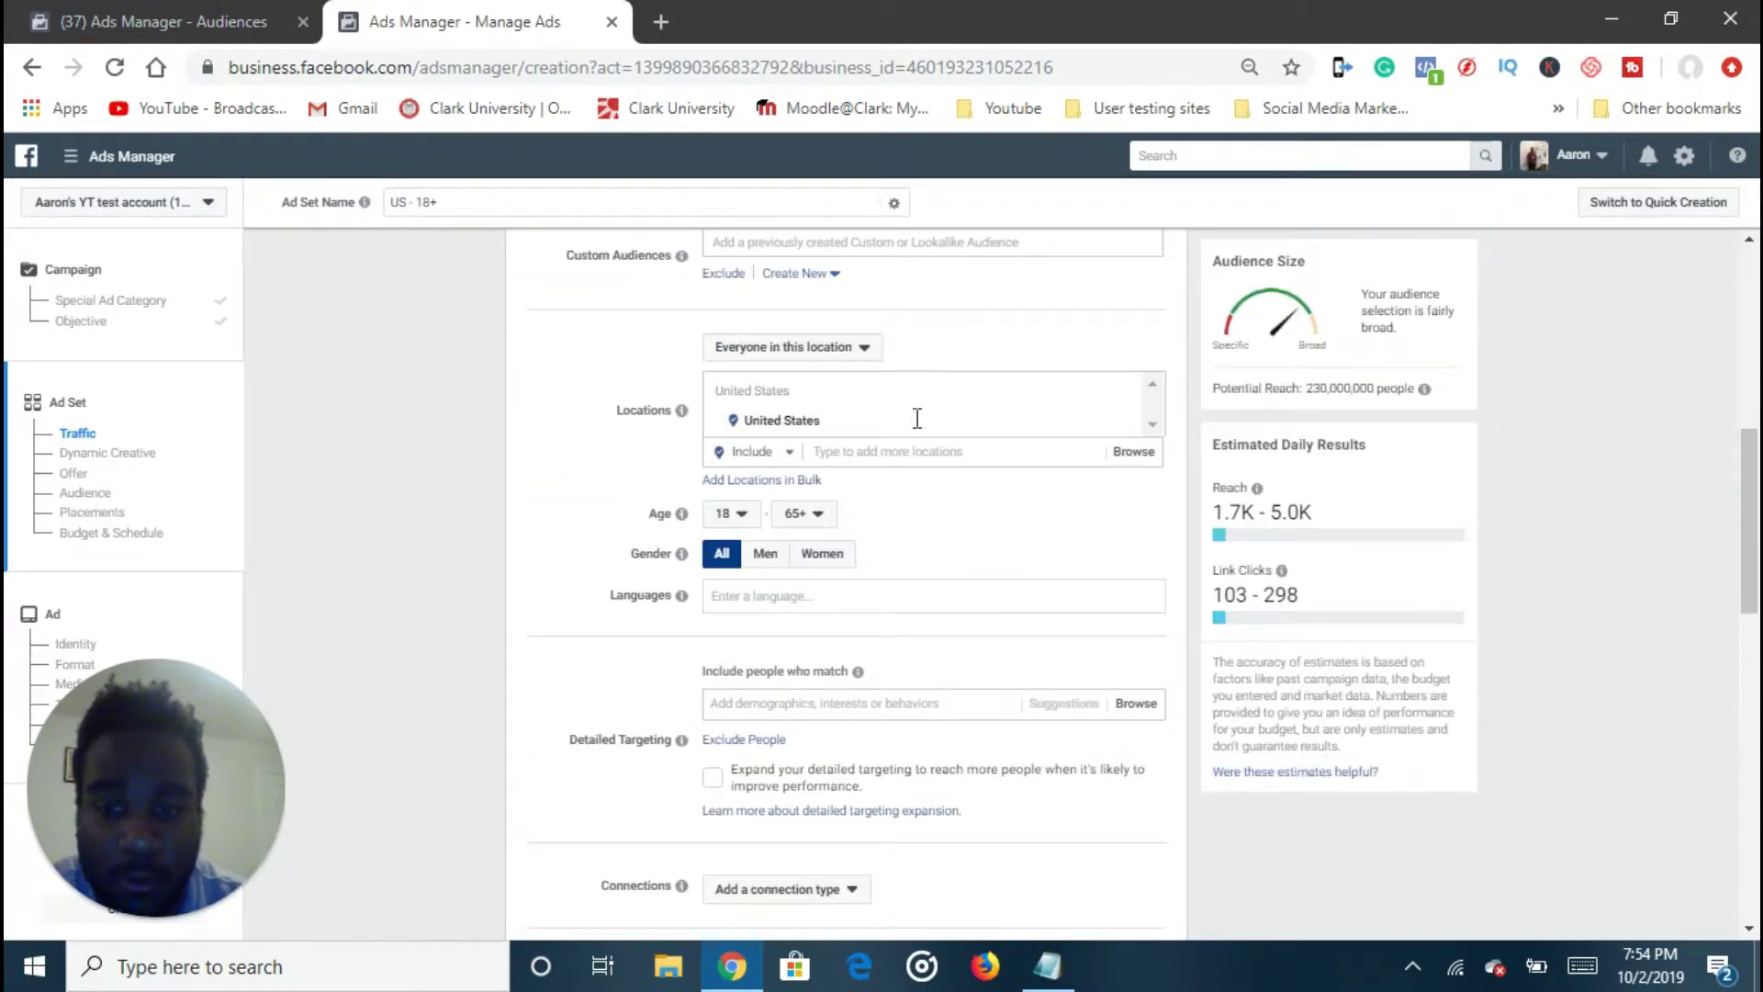
left_click(819, 705)
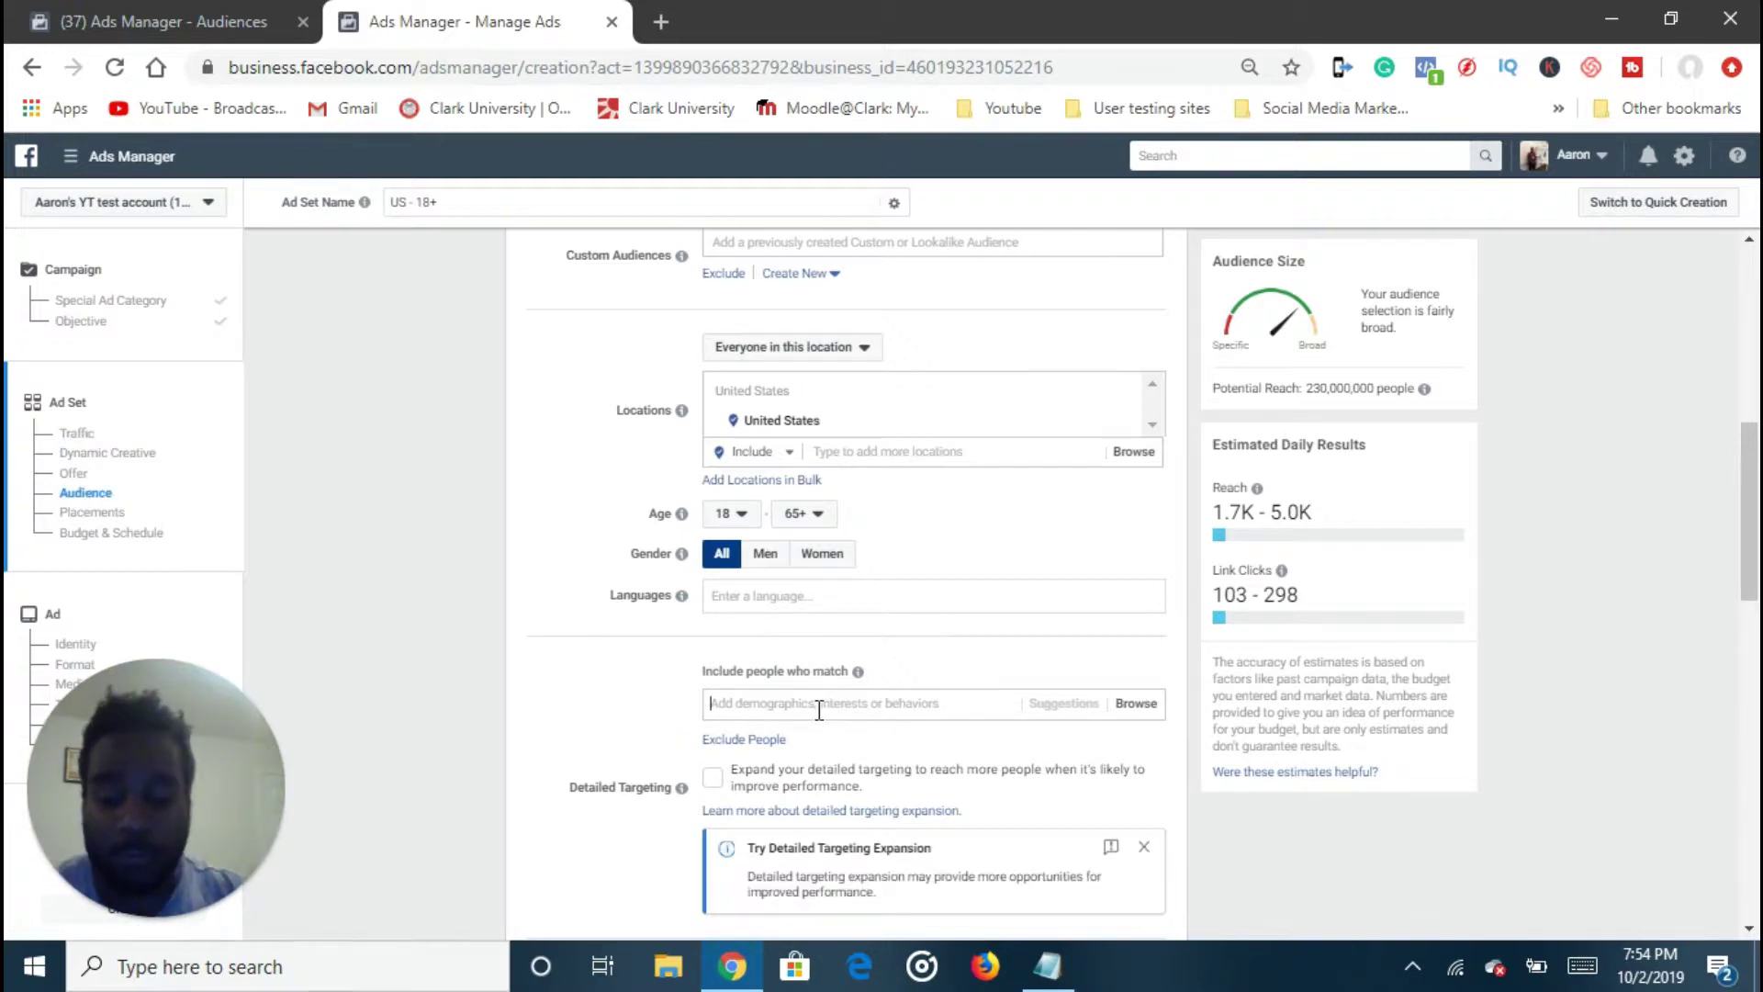
type("youtube")
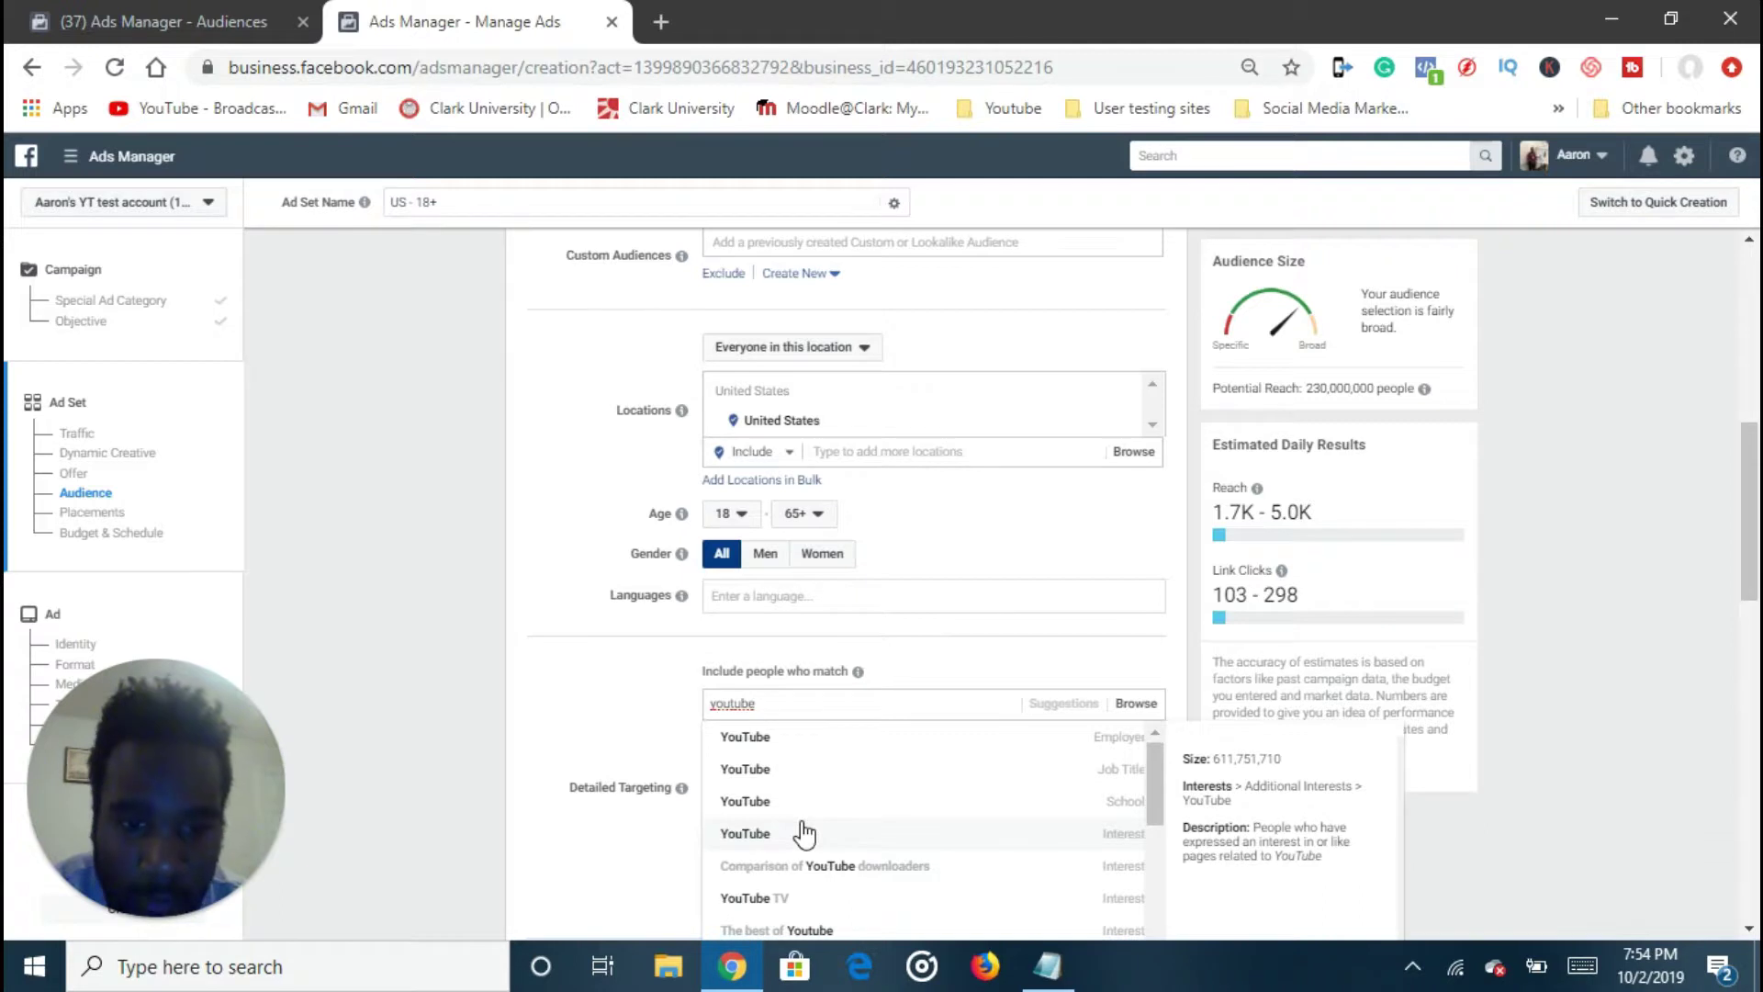
left_click(804, 833)
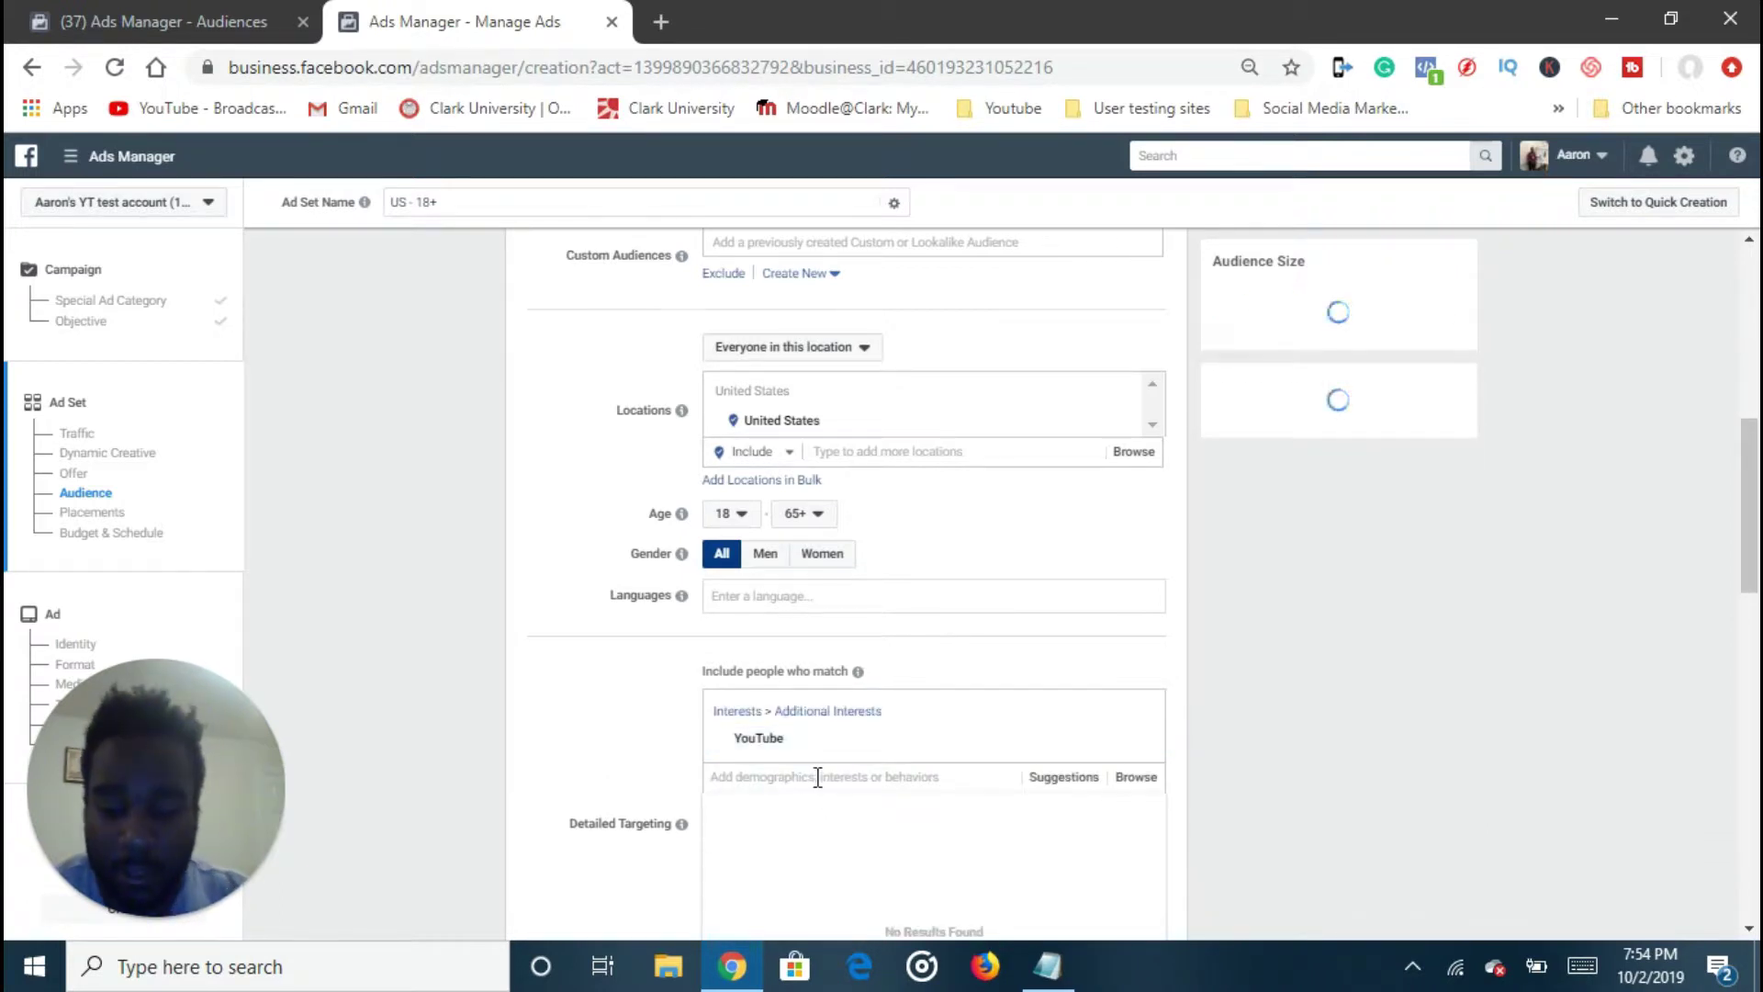
type("video")
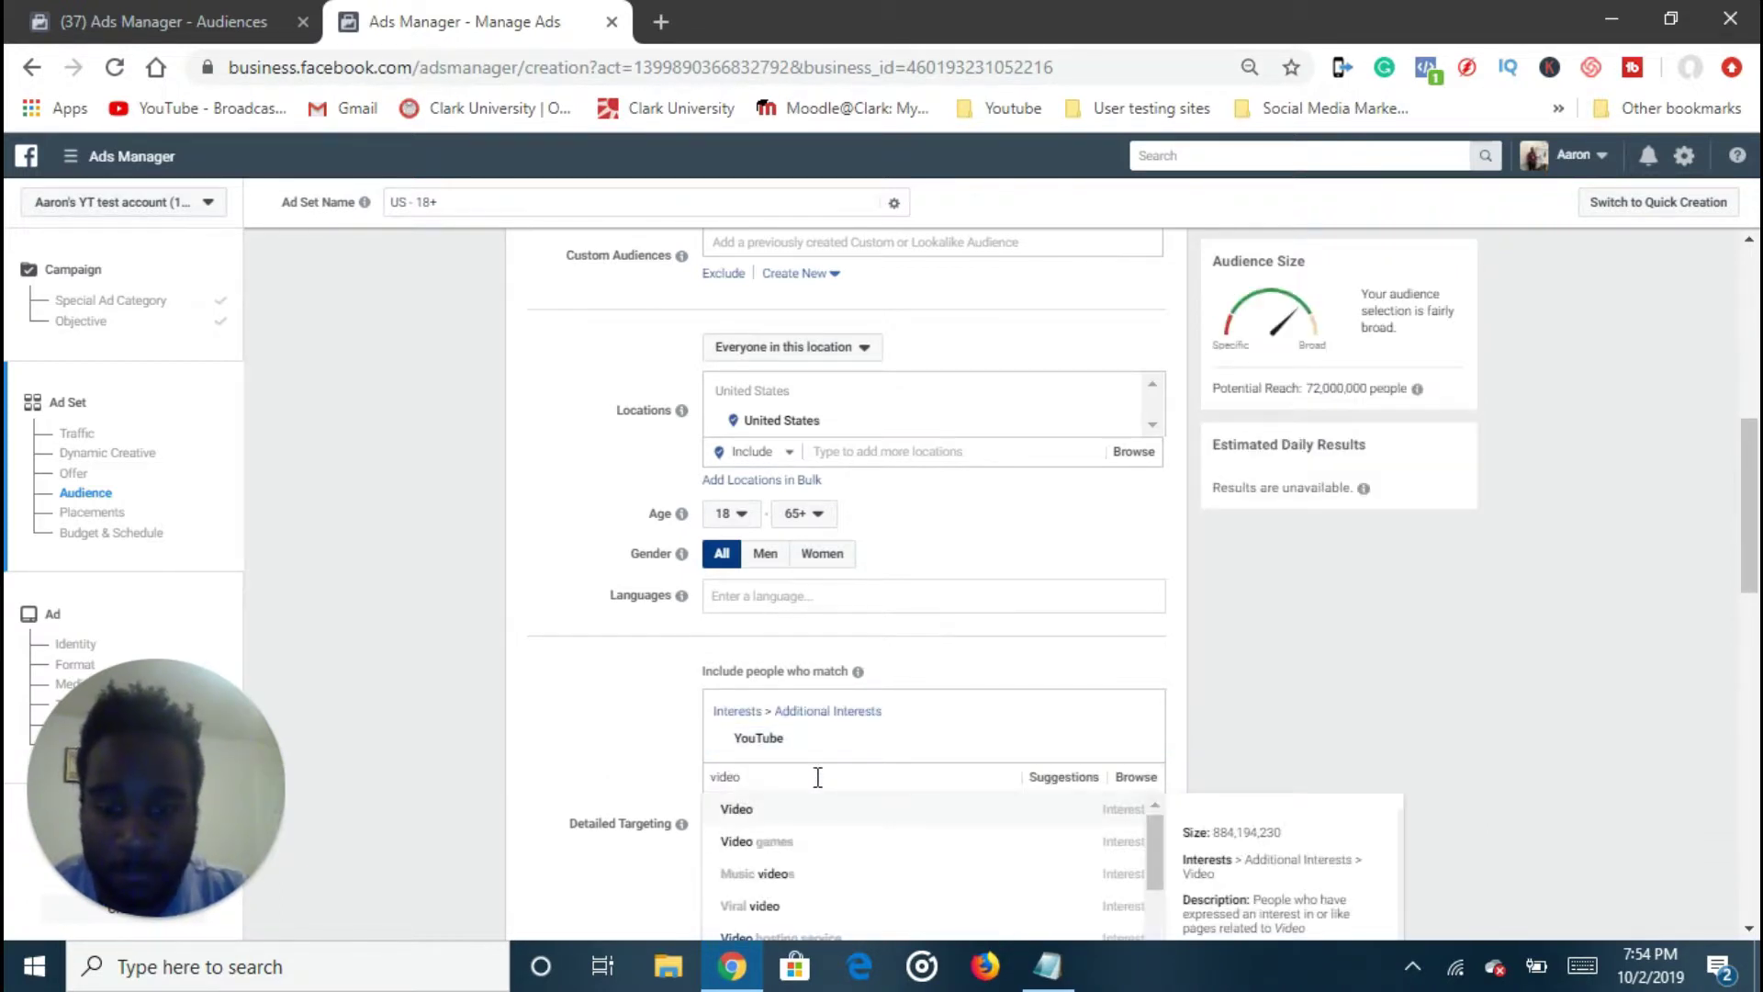
left_click(817, 843)
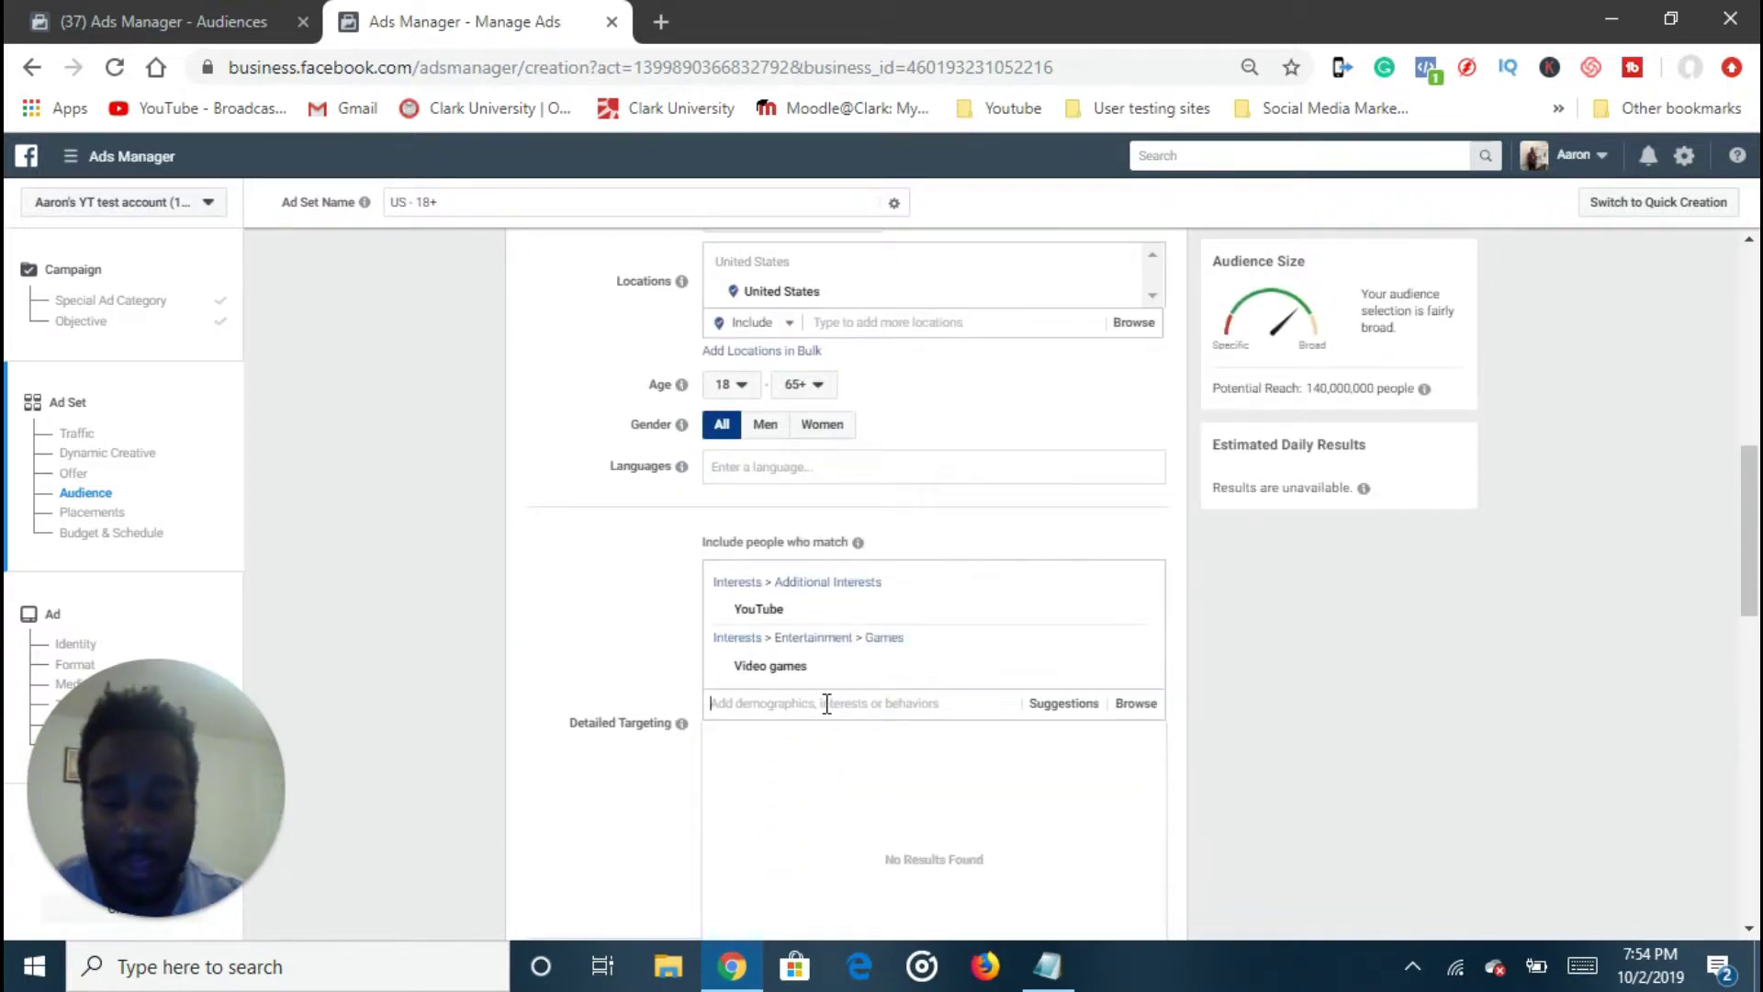
Search detailed targeting for "politic" and add the Political party interest to the audience
scroll(873, 735, "down", 3)
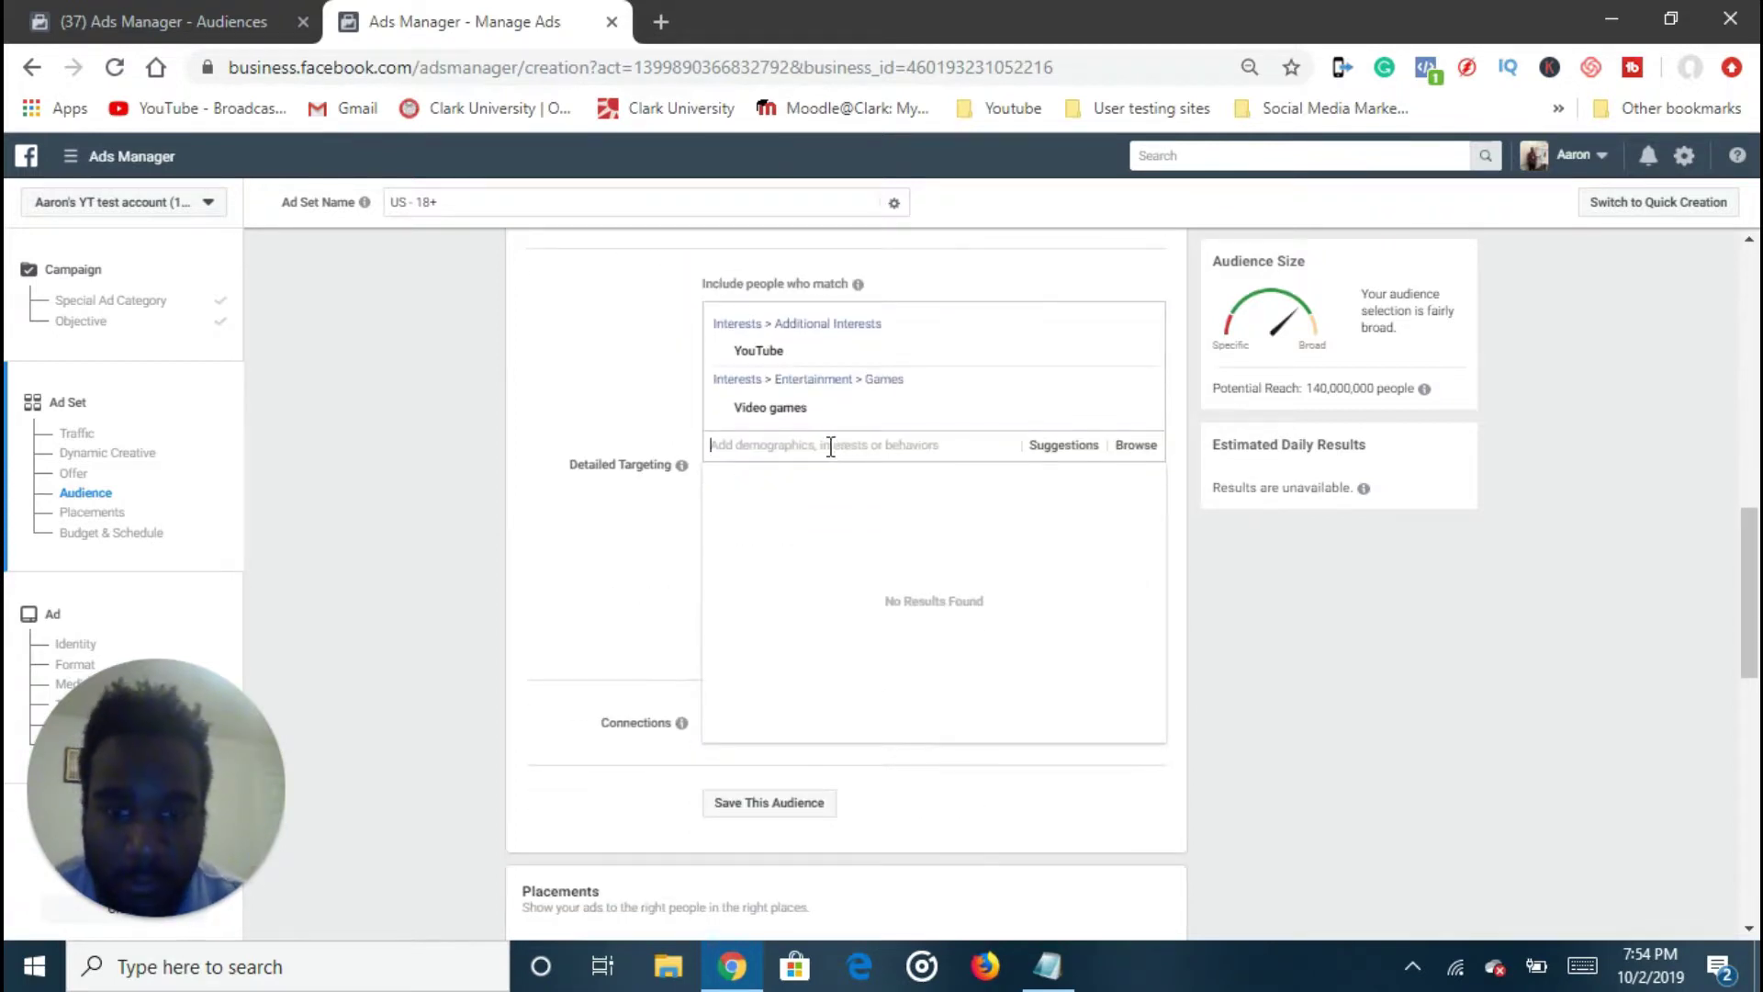
type("poltic")
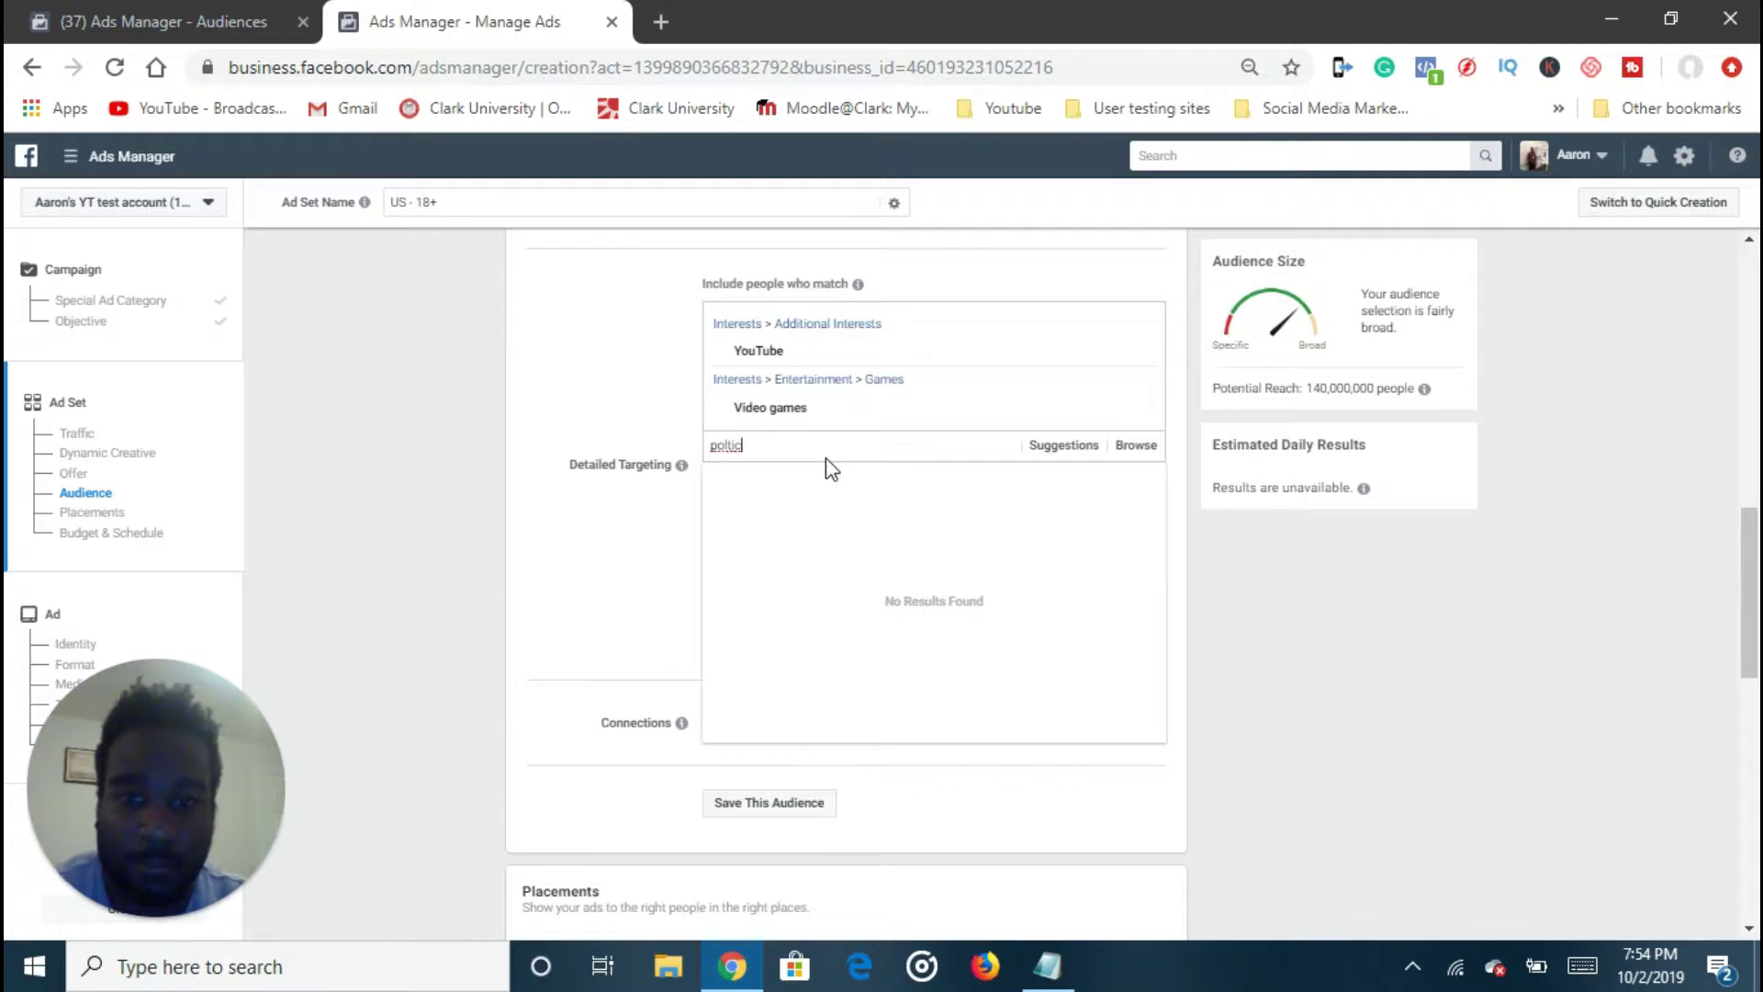
type("olitic")
right_click(734, 451)
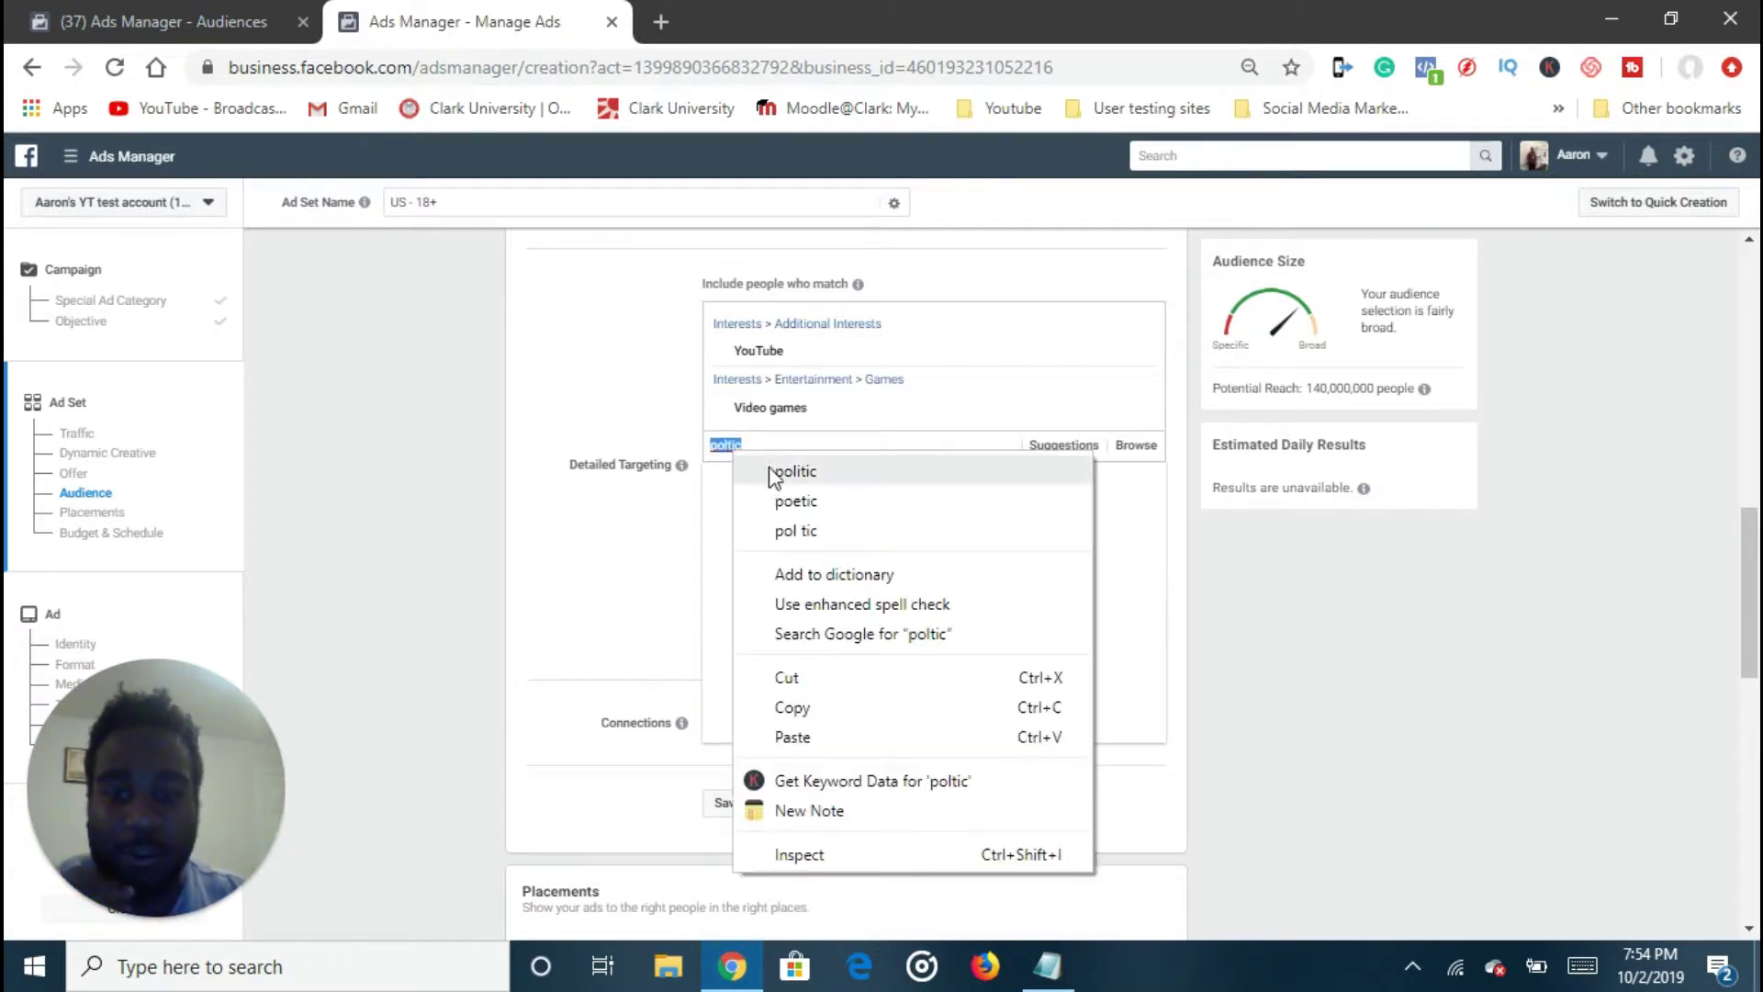
left_click(785, 469)
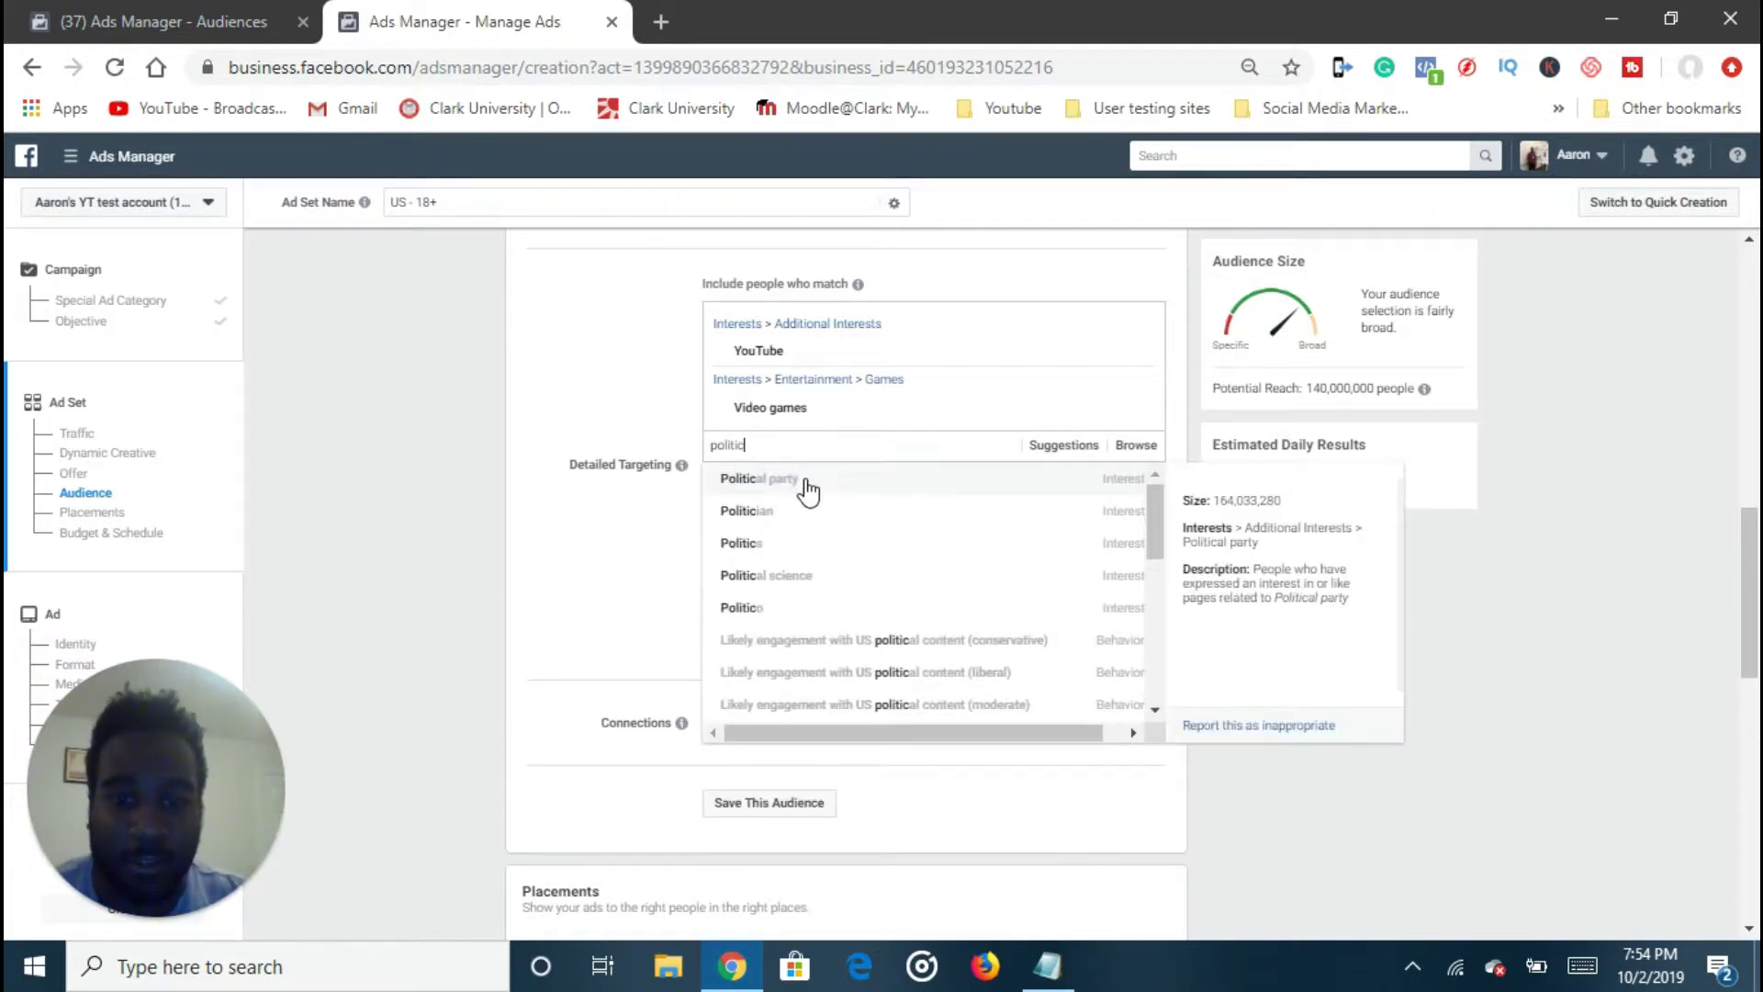
left_click(802, 481)
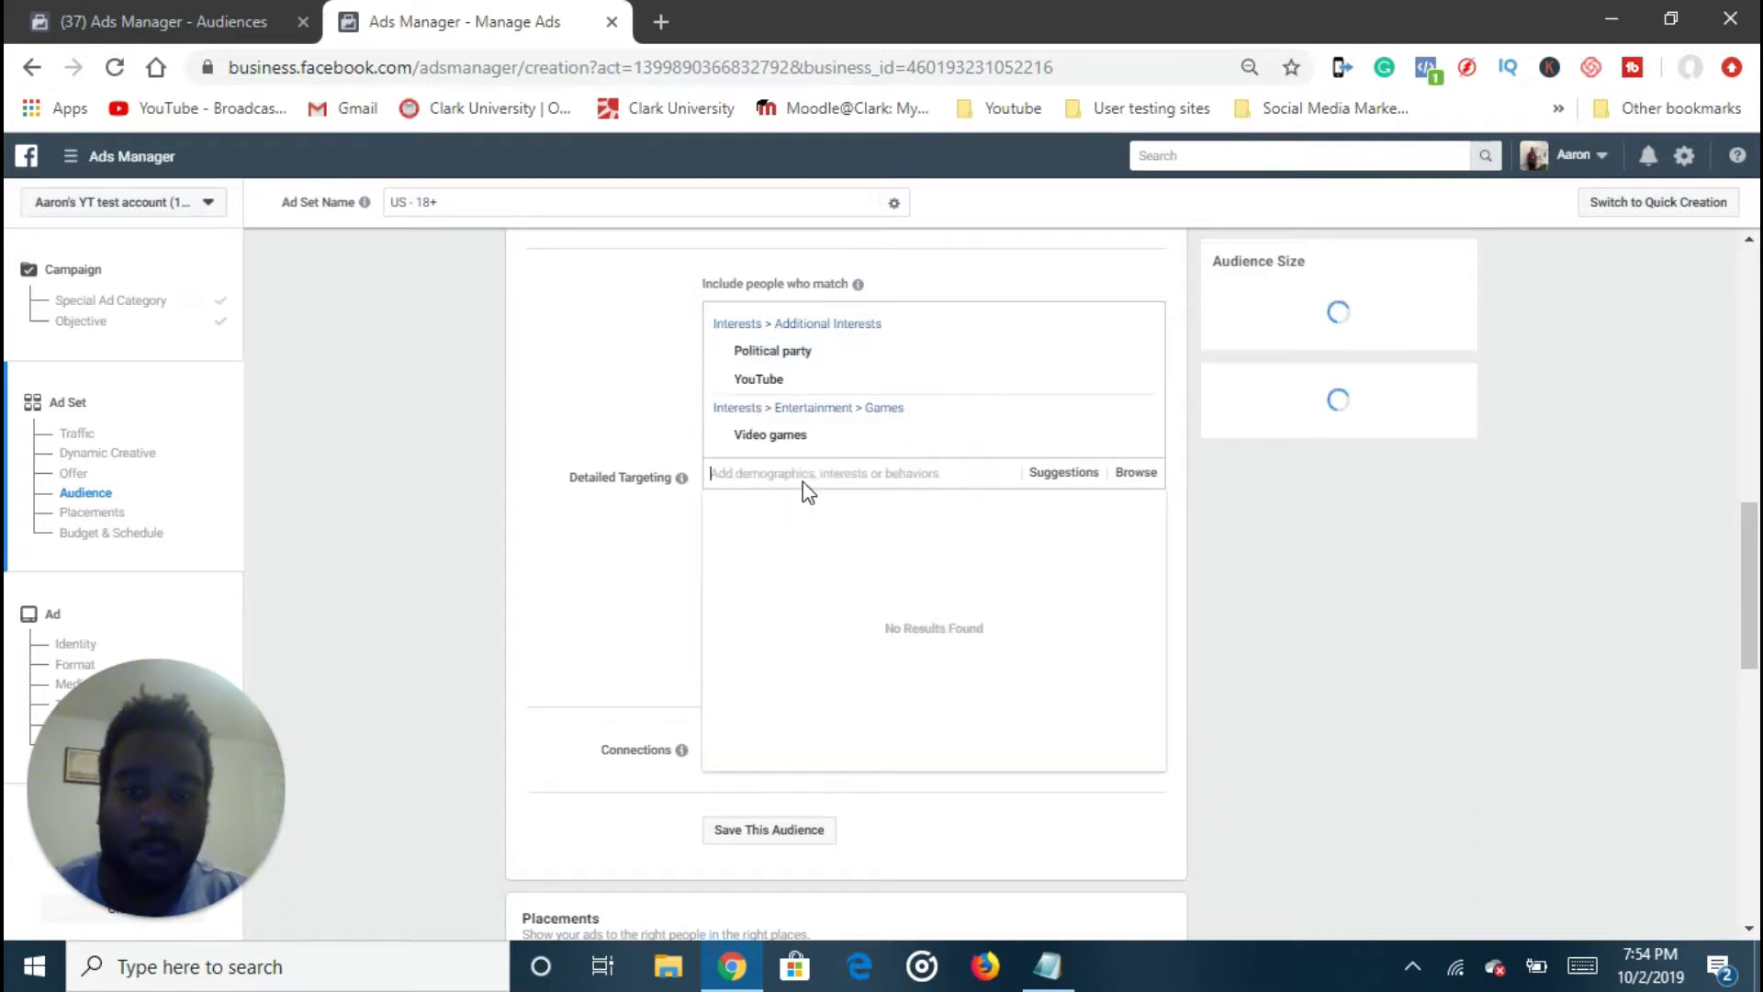
Save the audience under the name "YouTube gamer politicians"
scroll(740, 623, "up", 3)
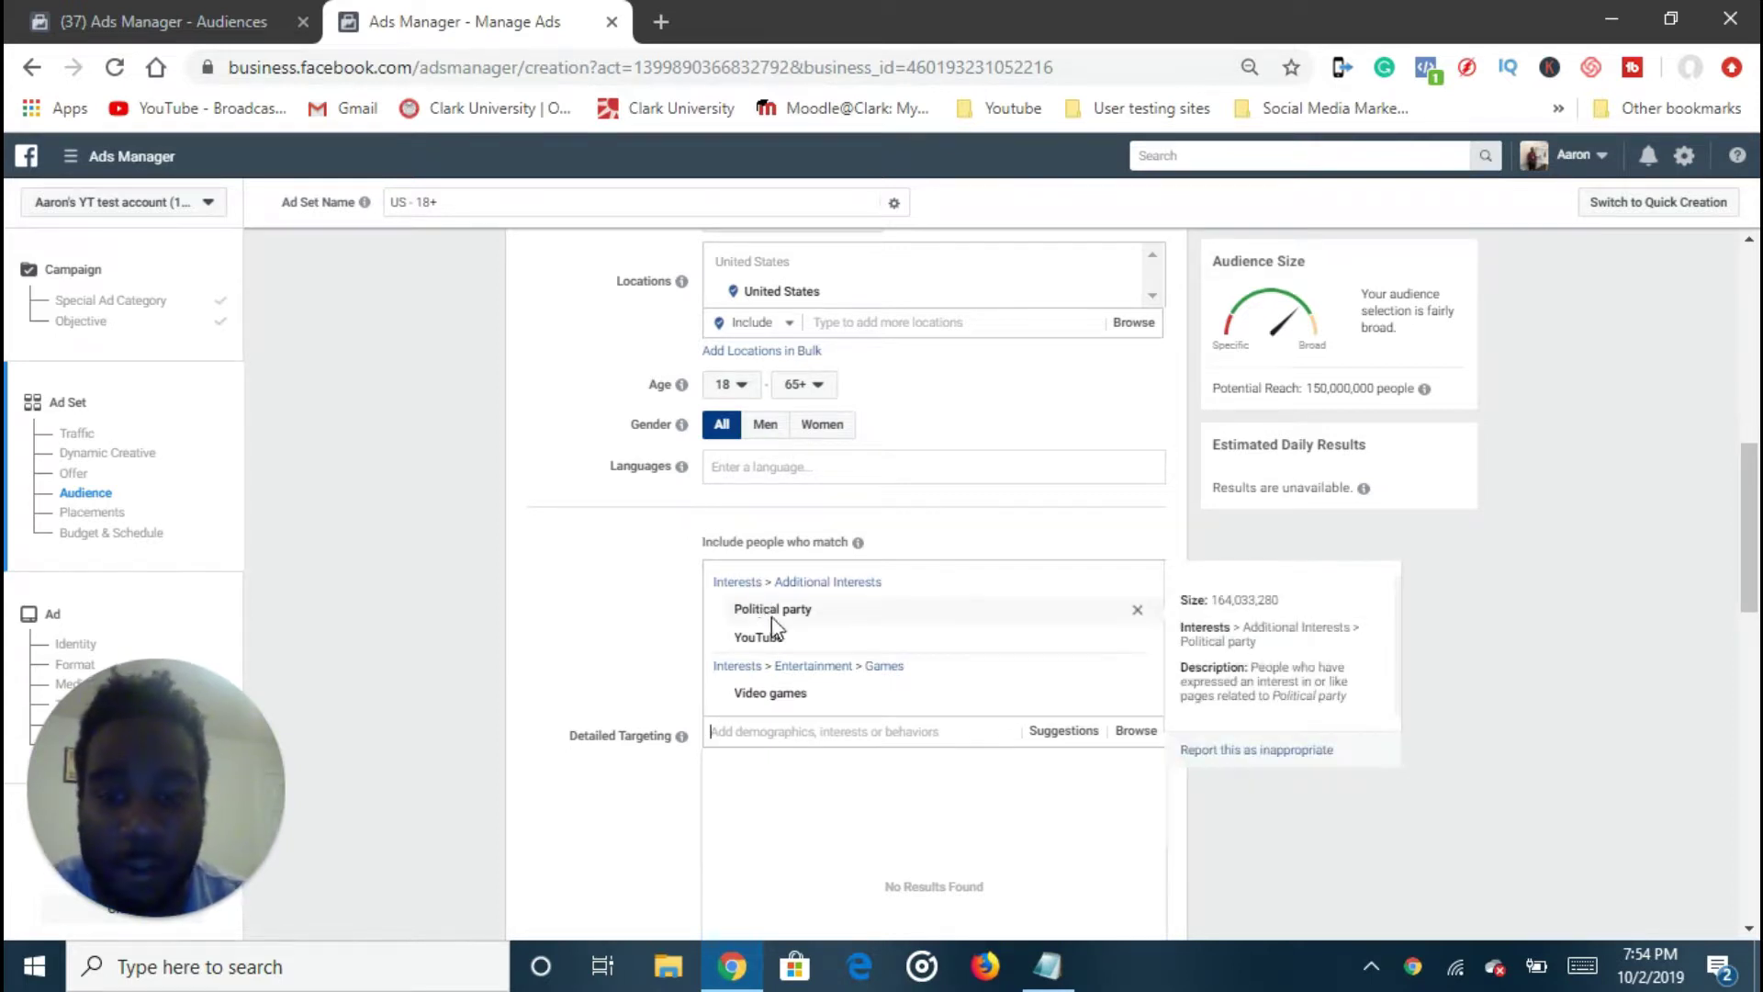
scroll(648, 690, "down", 3)
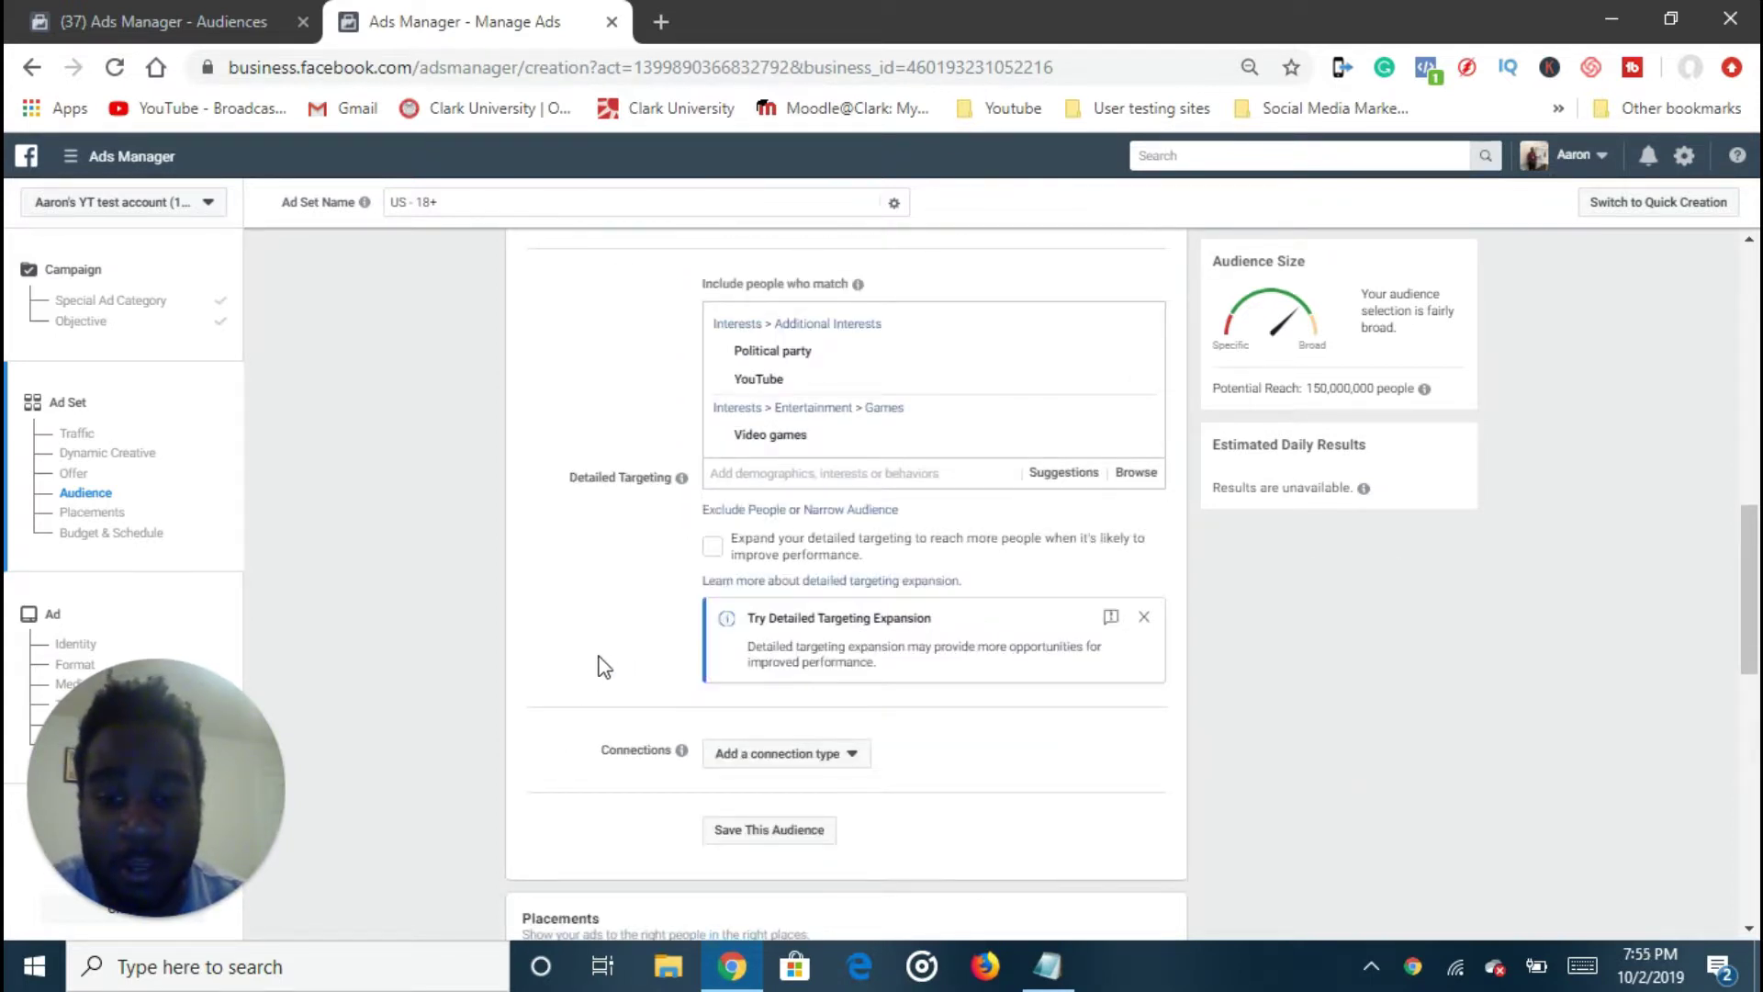
scroll(744, 585, "down", 1)
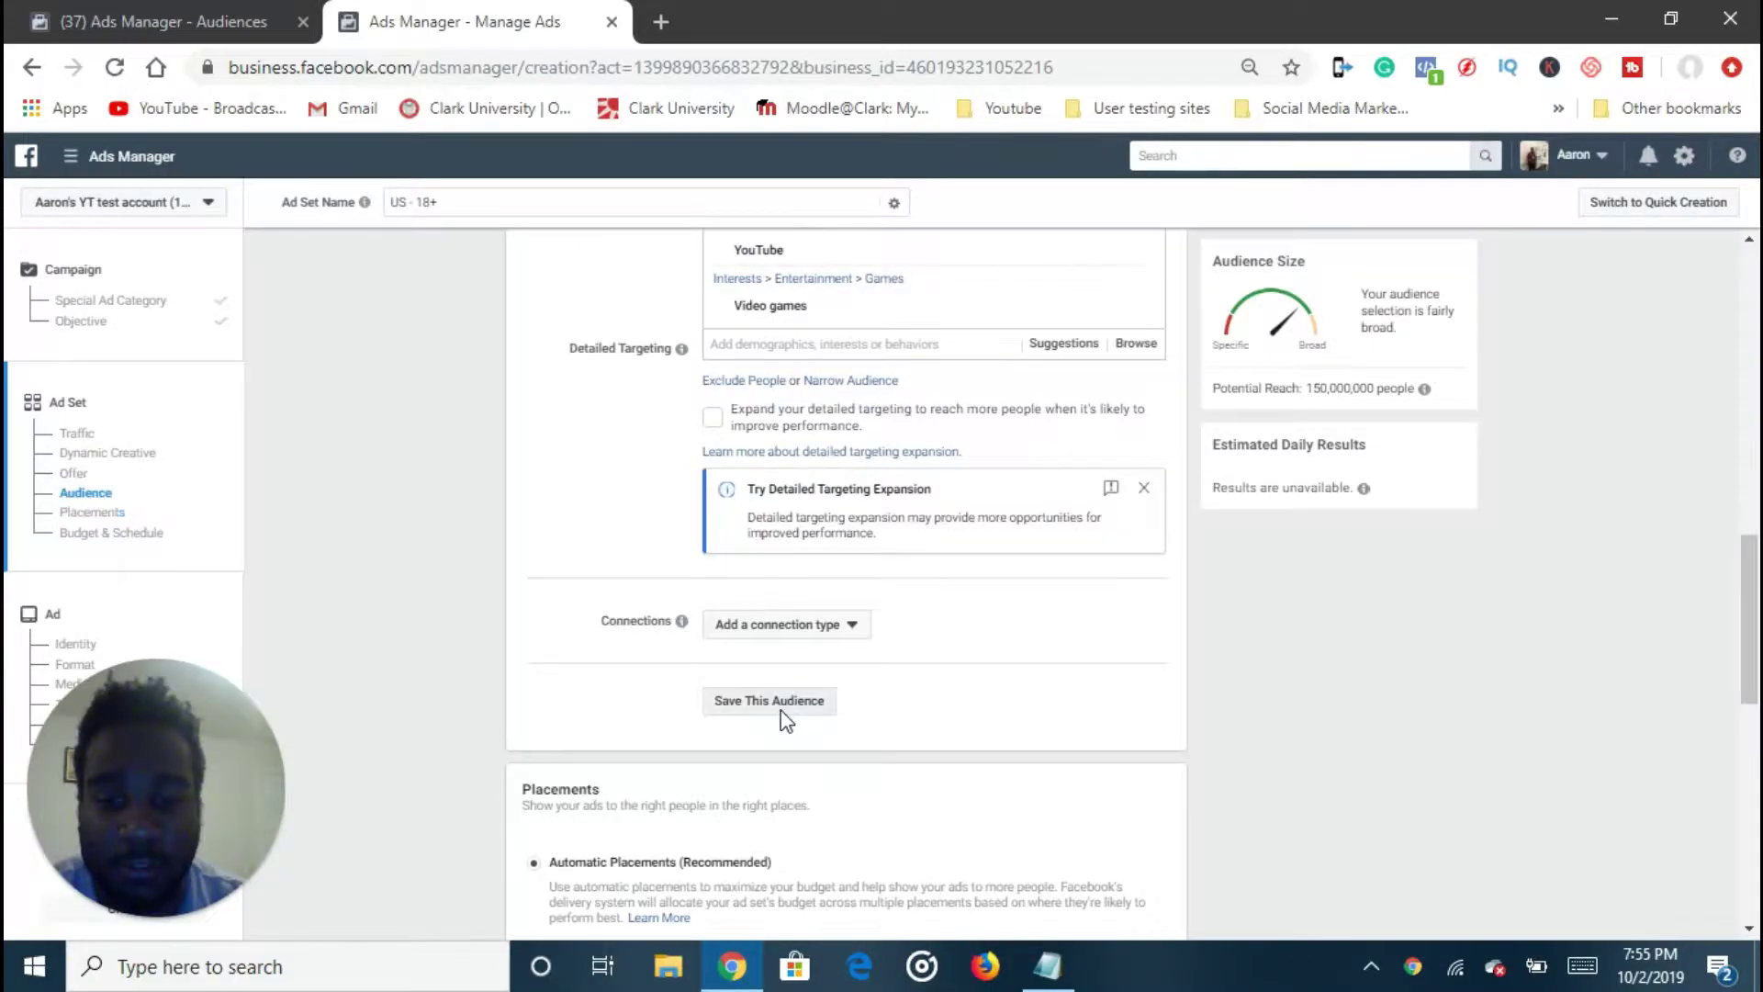
left_click(780, 709)
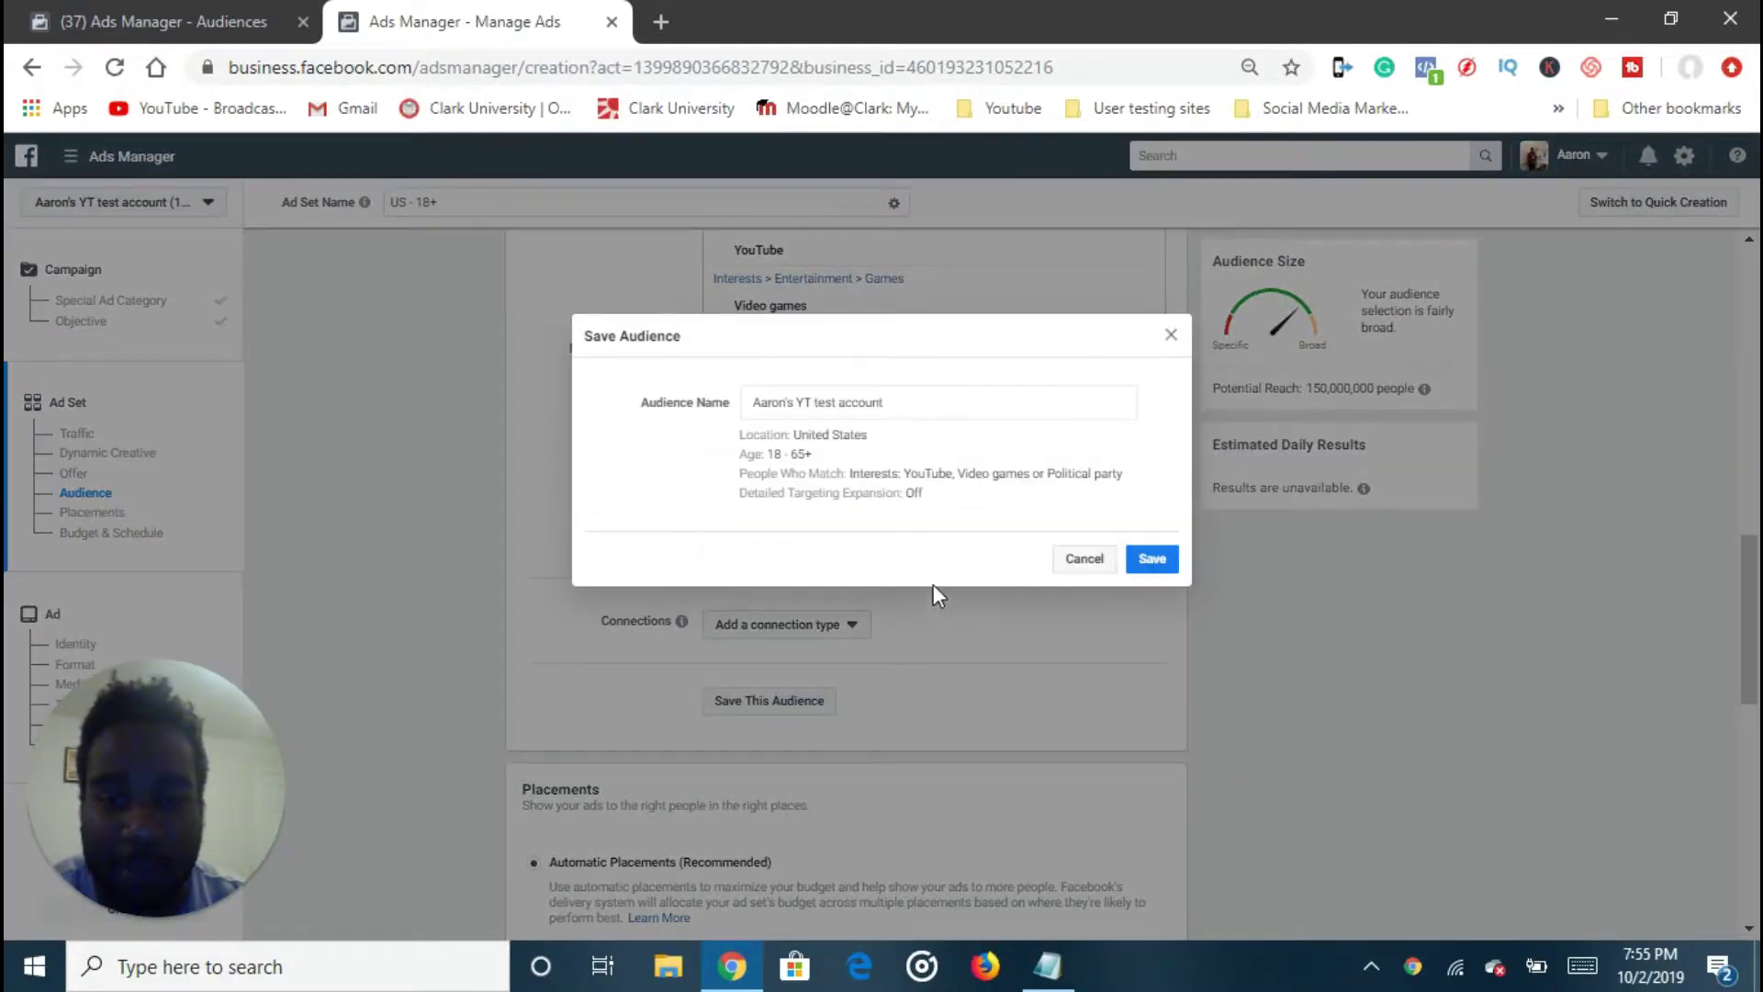
left_click_drag(897, 402, 509, 360)
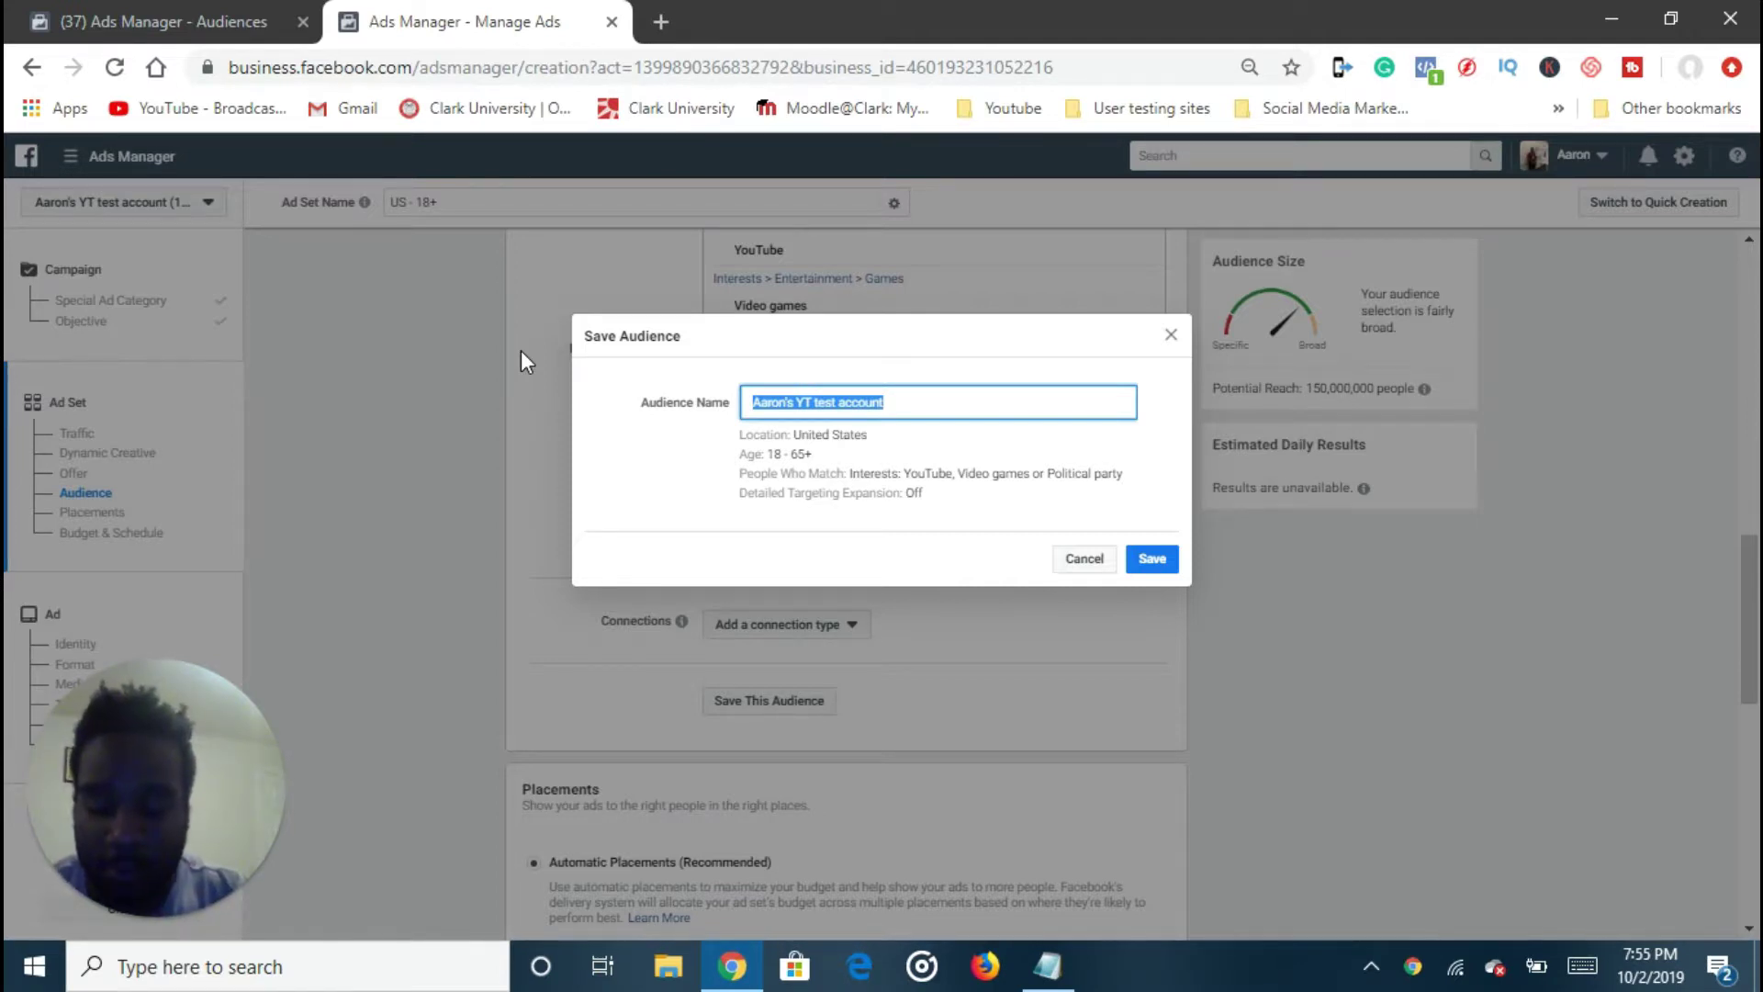
type("Youtube")
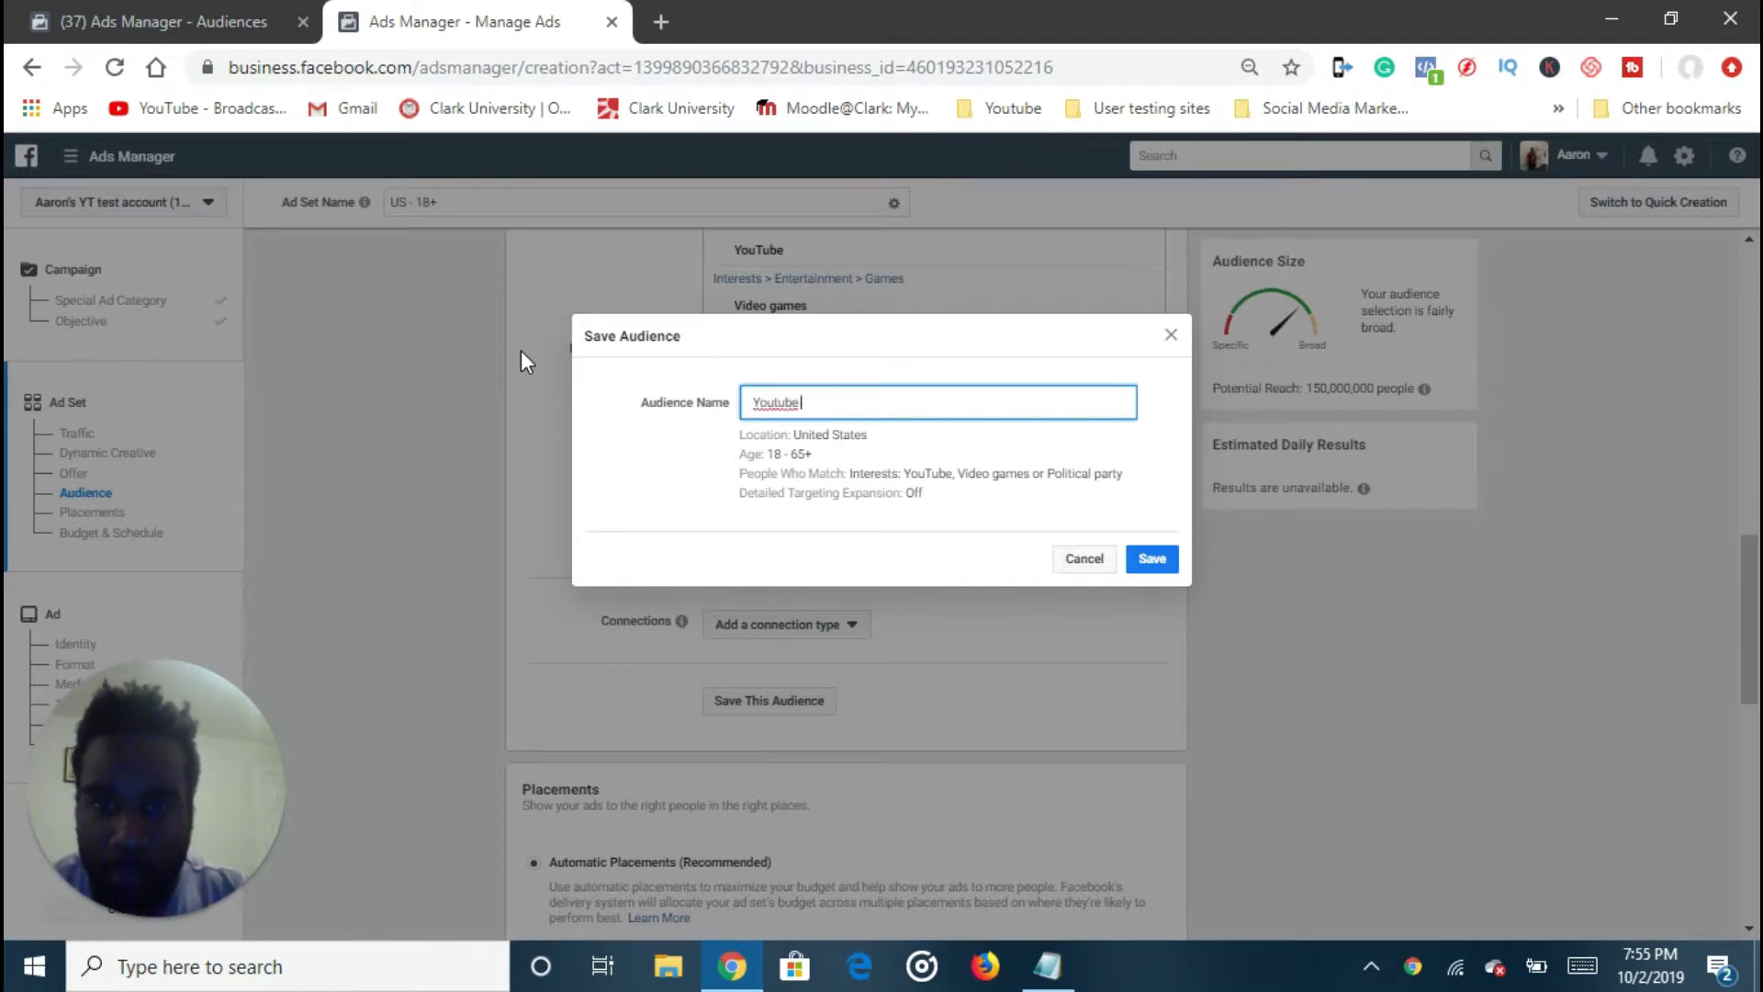
type(" gamer politicia")
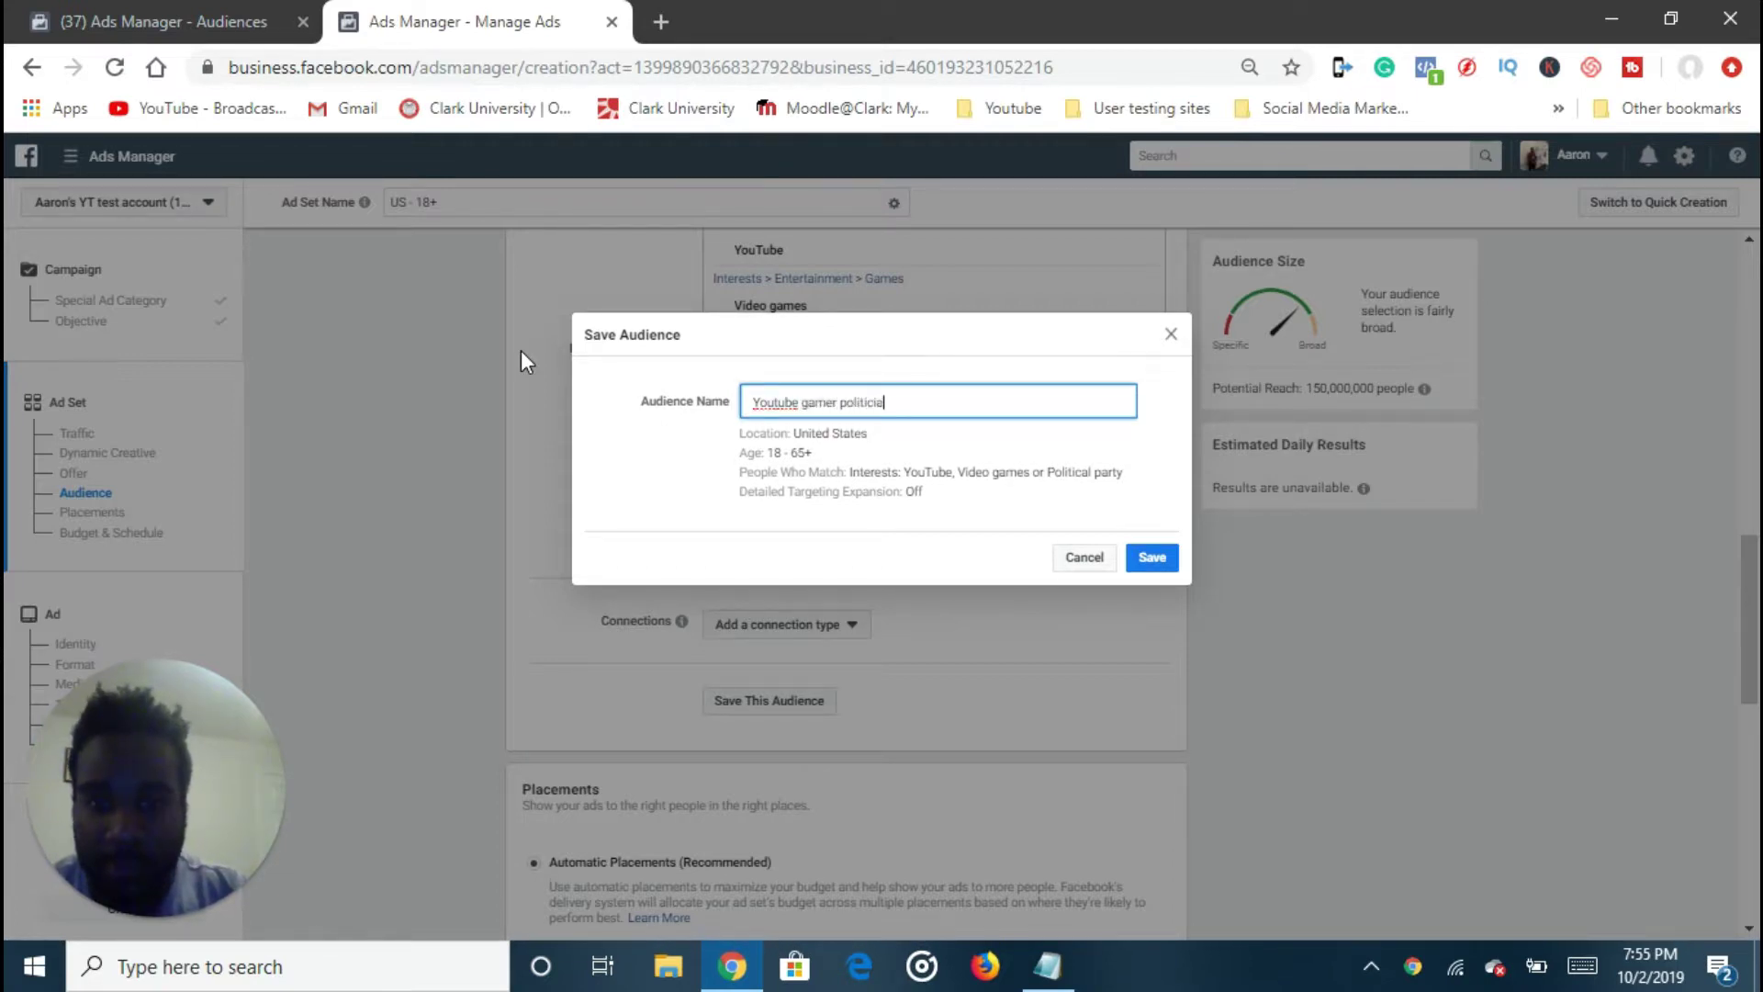
type("ns")
right_click(771, 403)
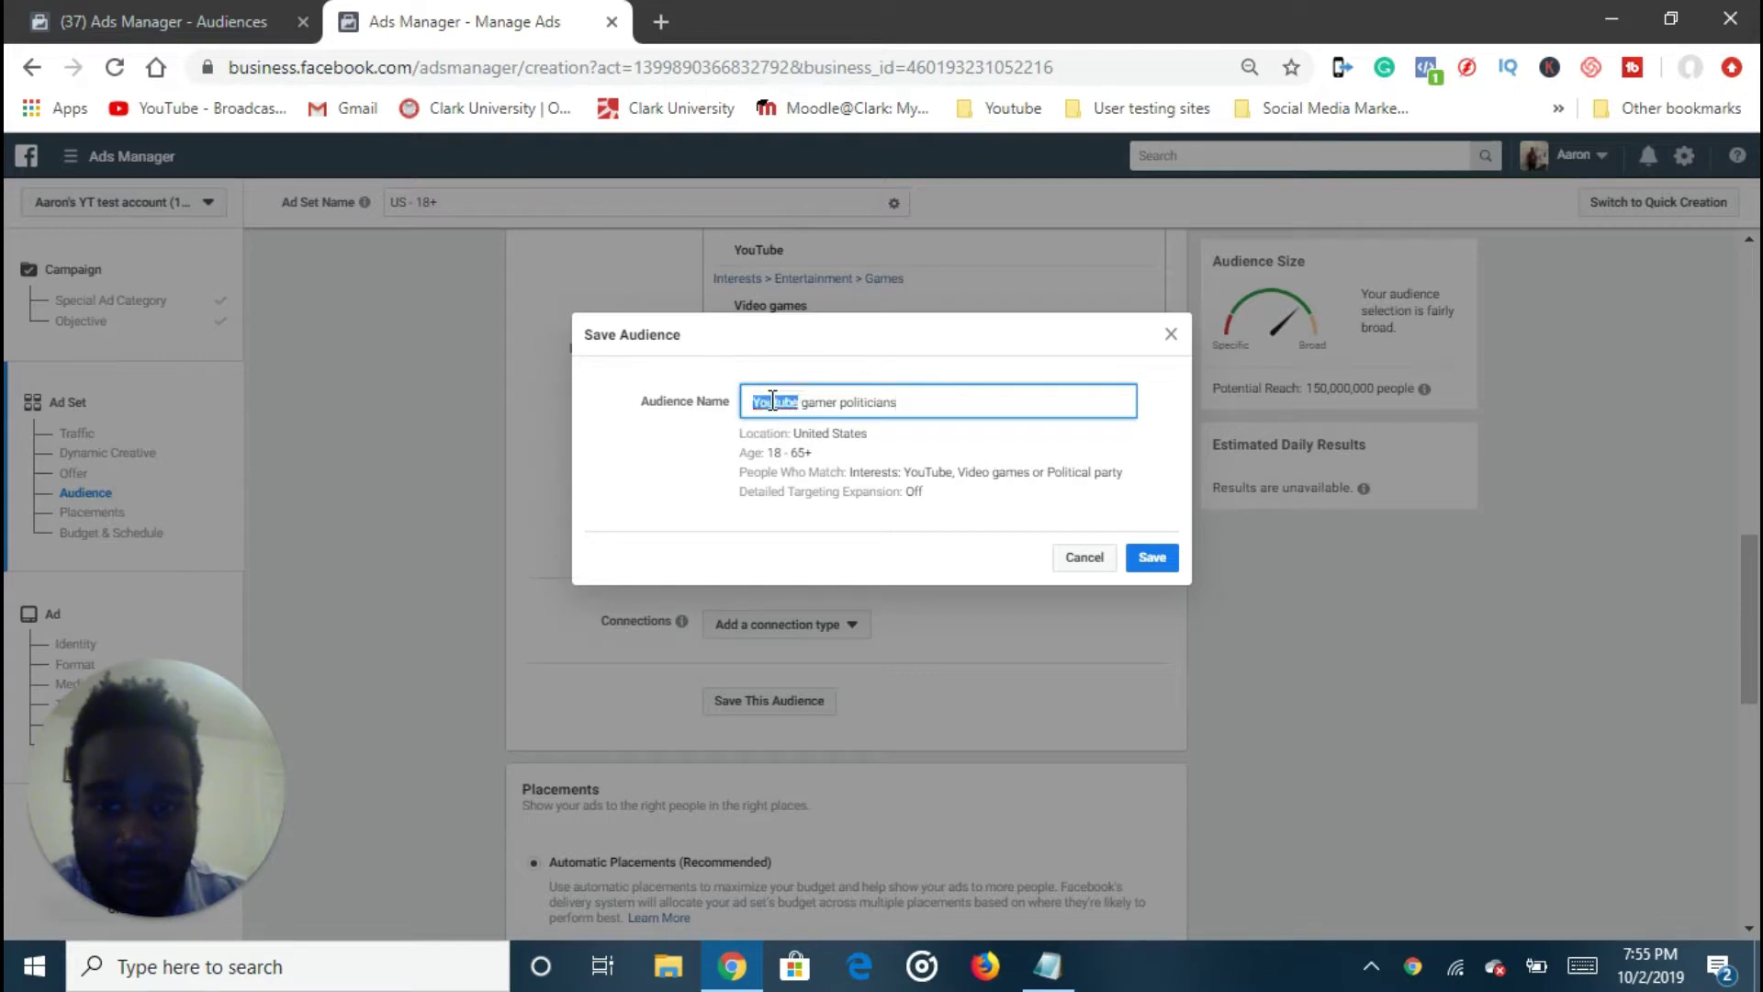
left_click(841, 421)
left_click(1148, 558)
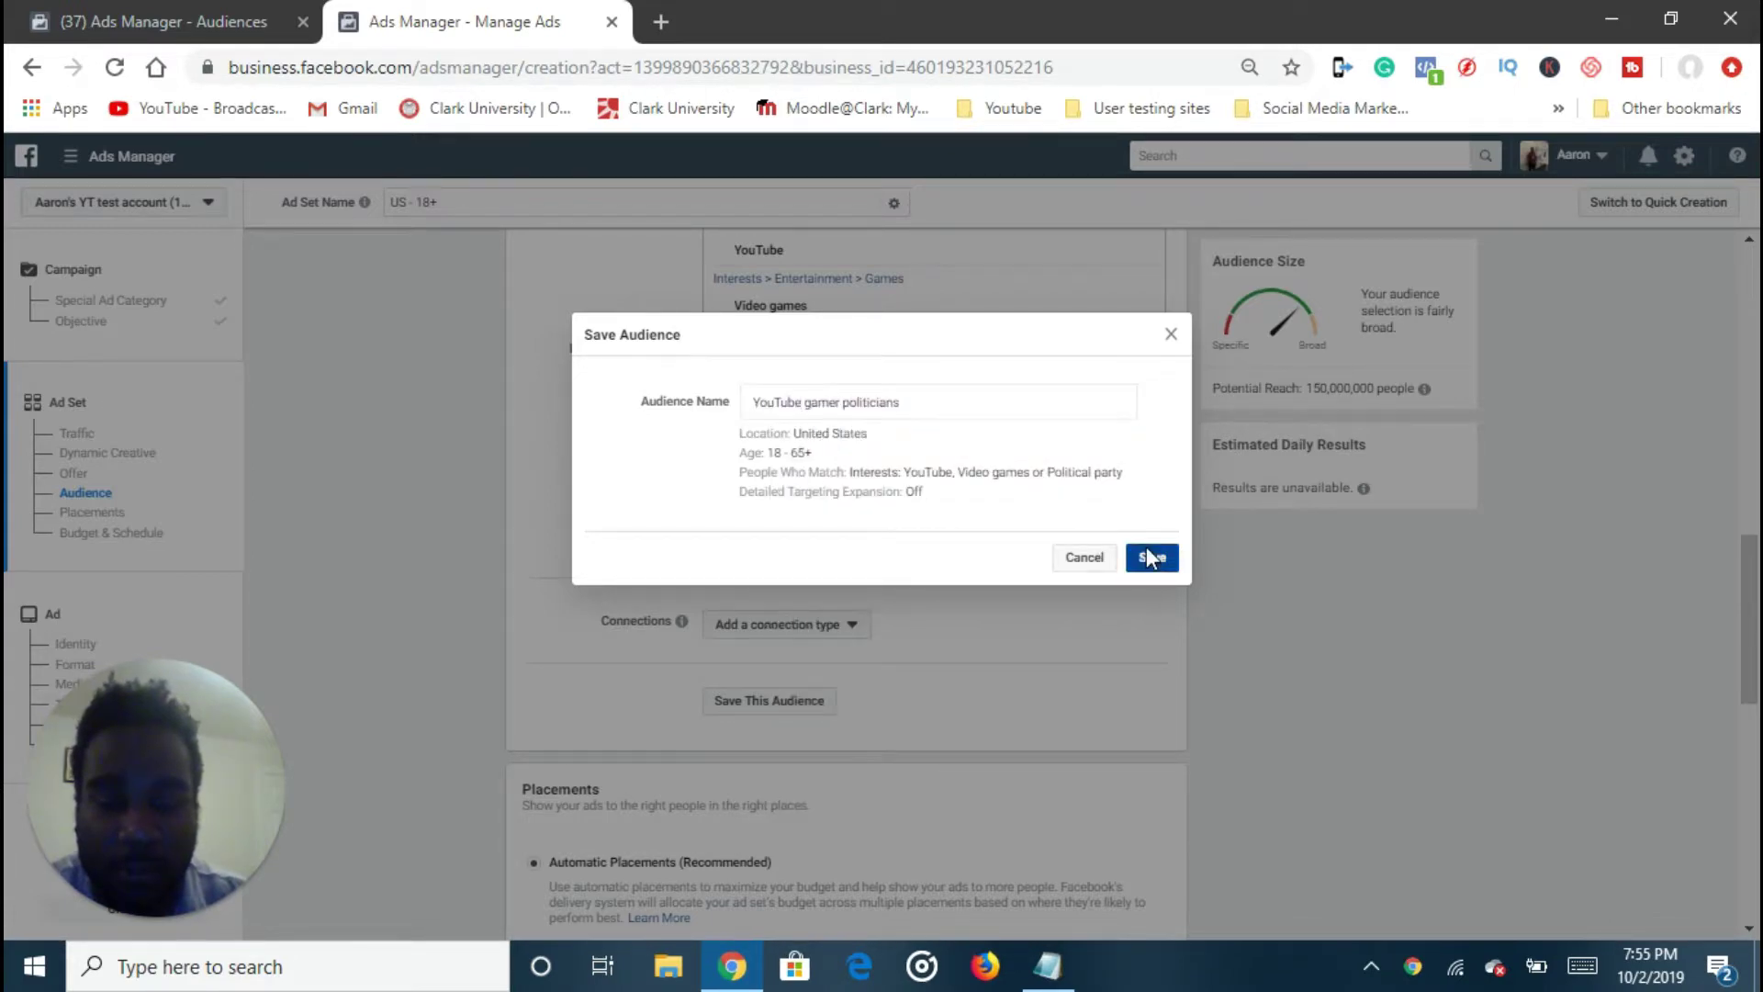
Switch the ad set's audience back to creating a new one and check which saved audiences are available
scroll(1053, 707, "up", 7)
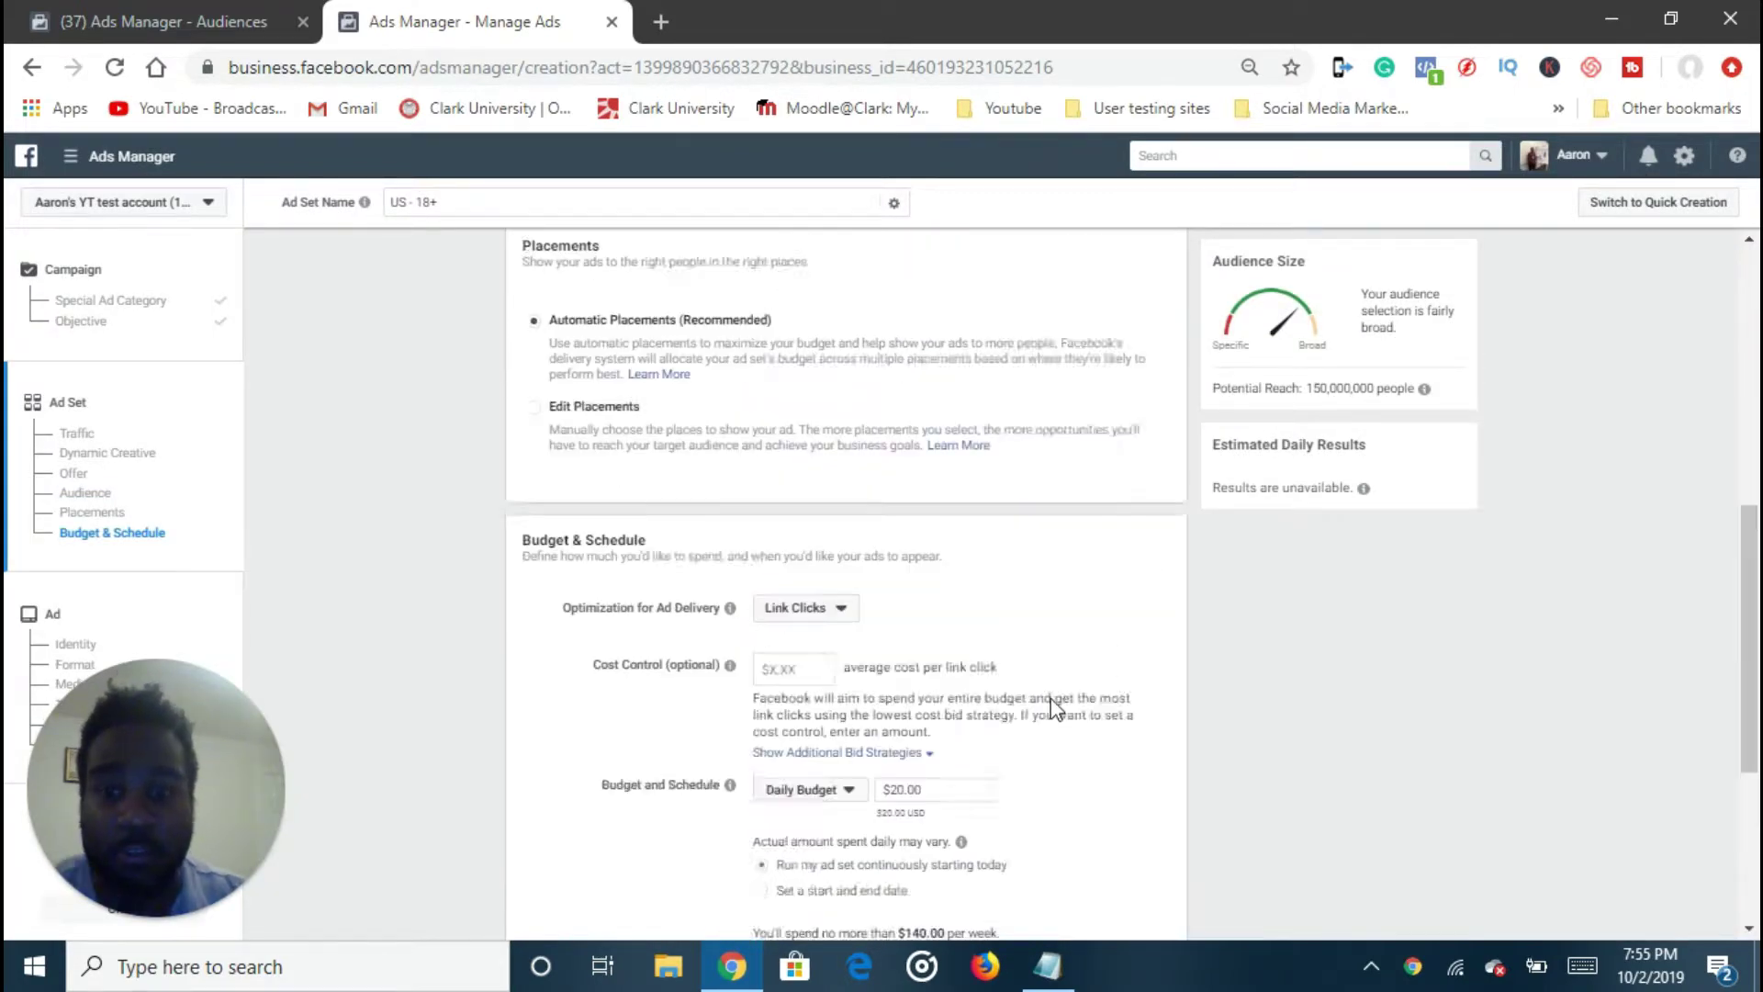
scroll(1011, 637, "up", 3)
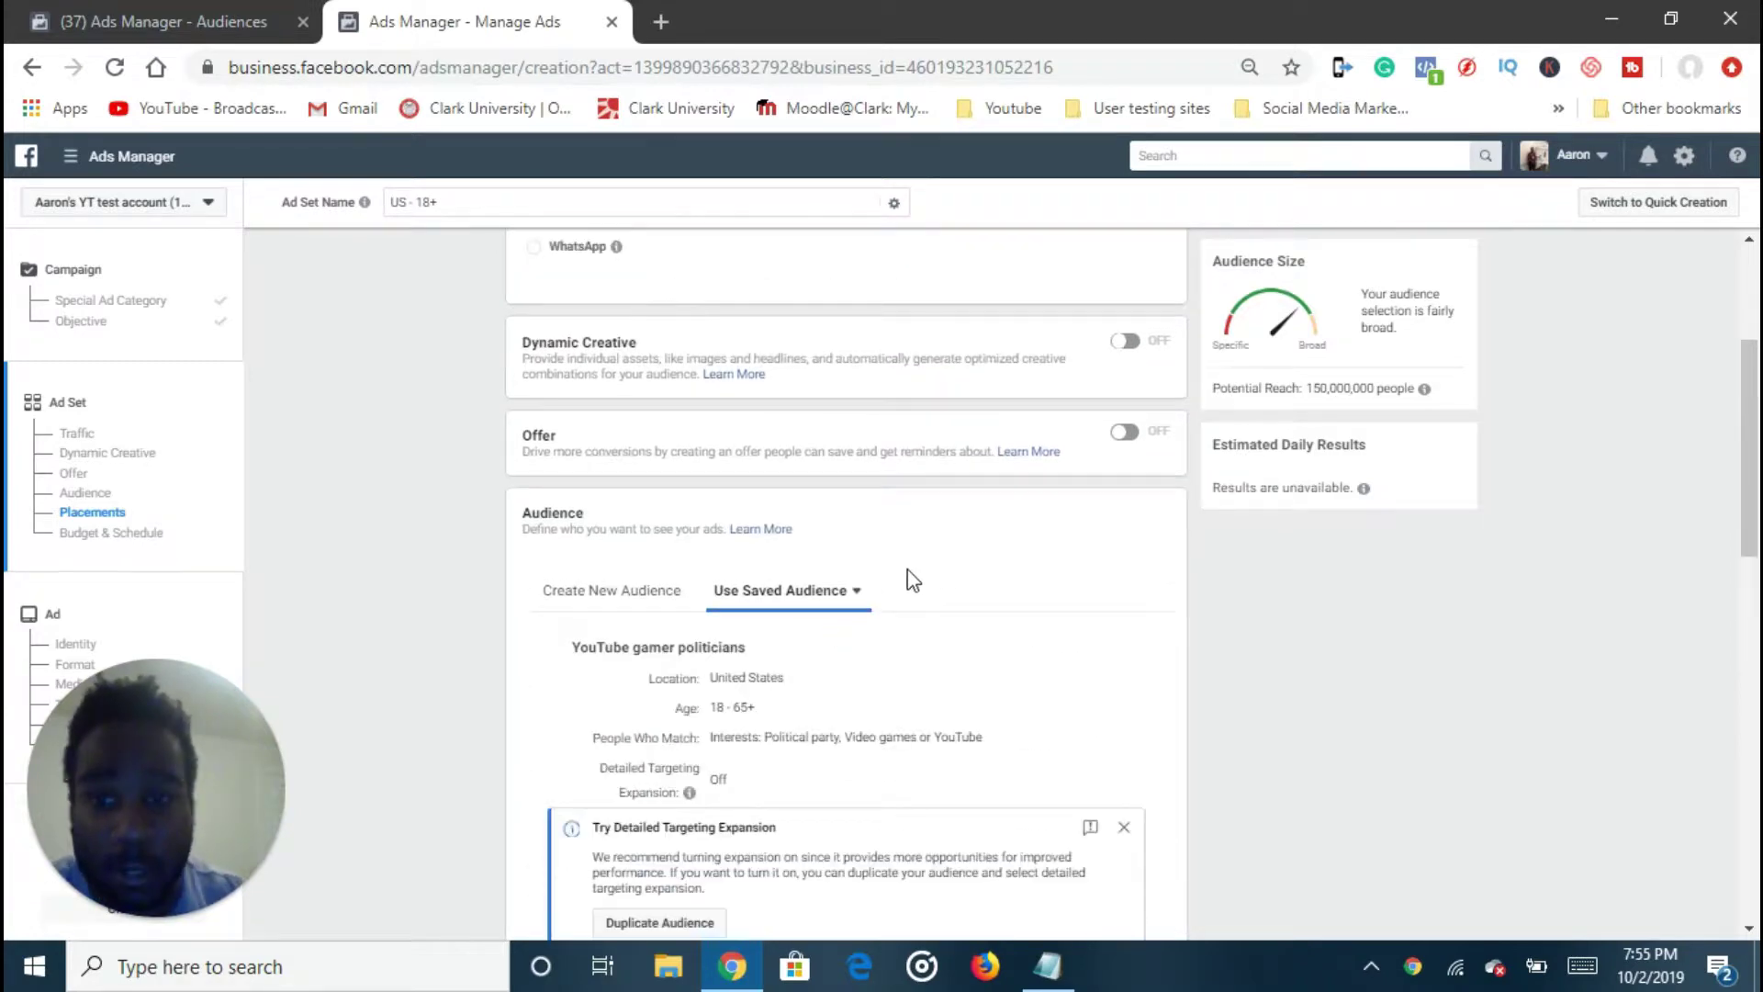
scroll(905, 576, "down", 2)
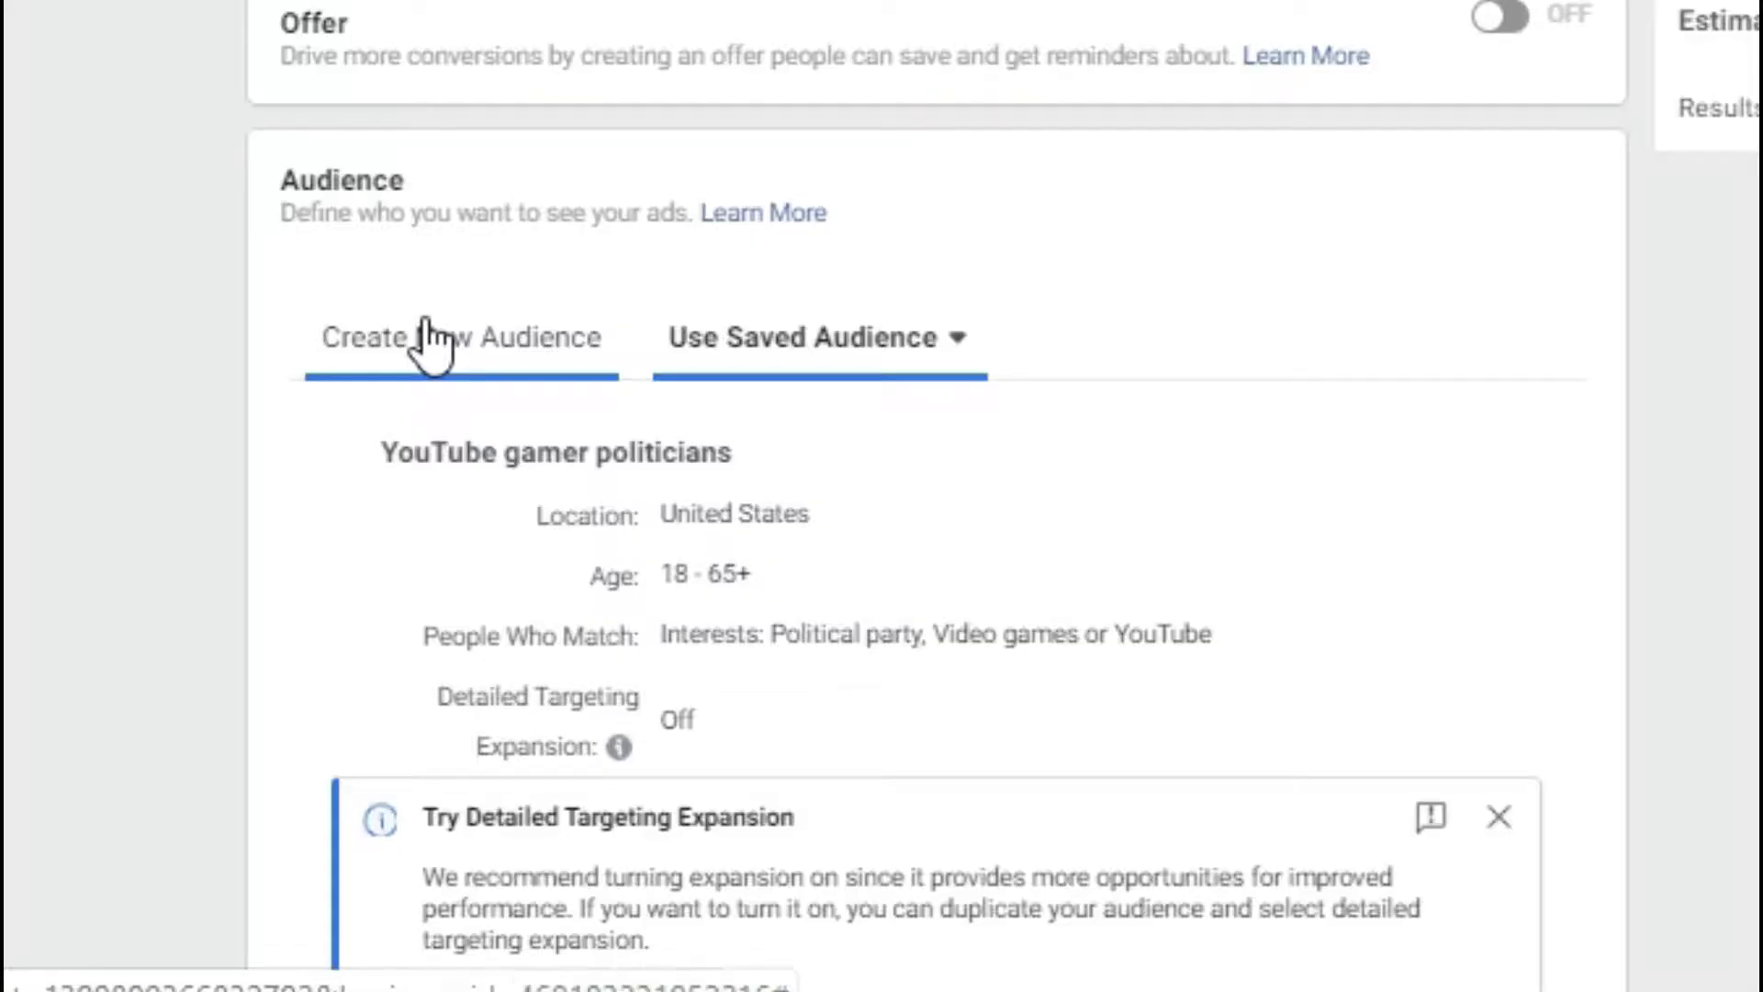
left_click(610, 602)
left_click(809, 613)
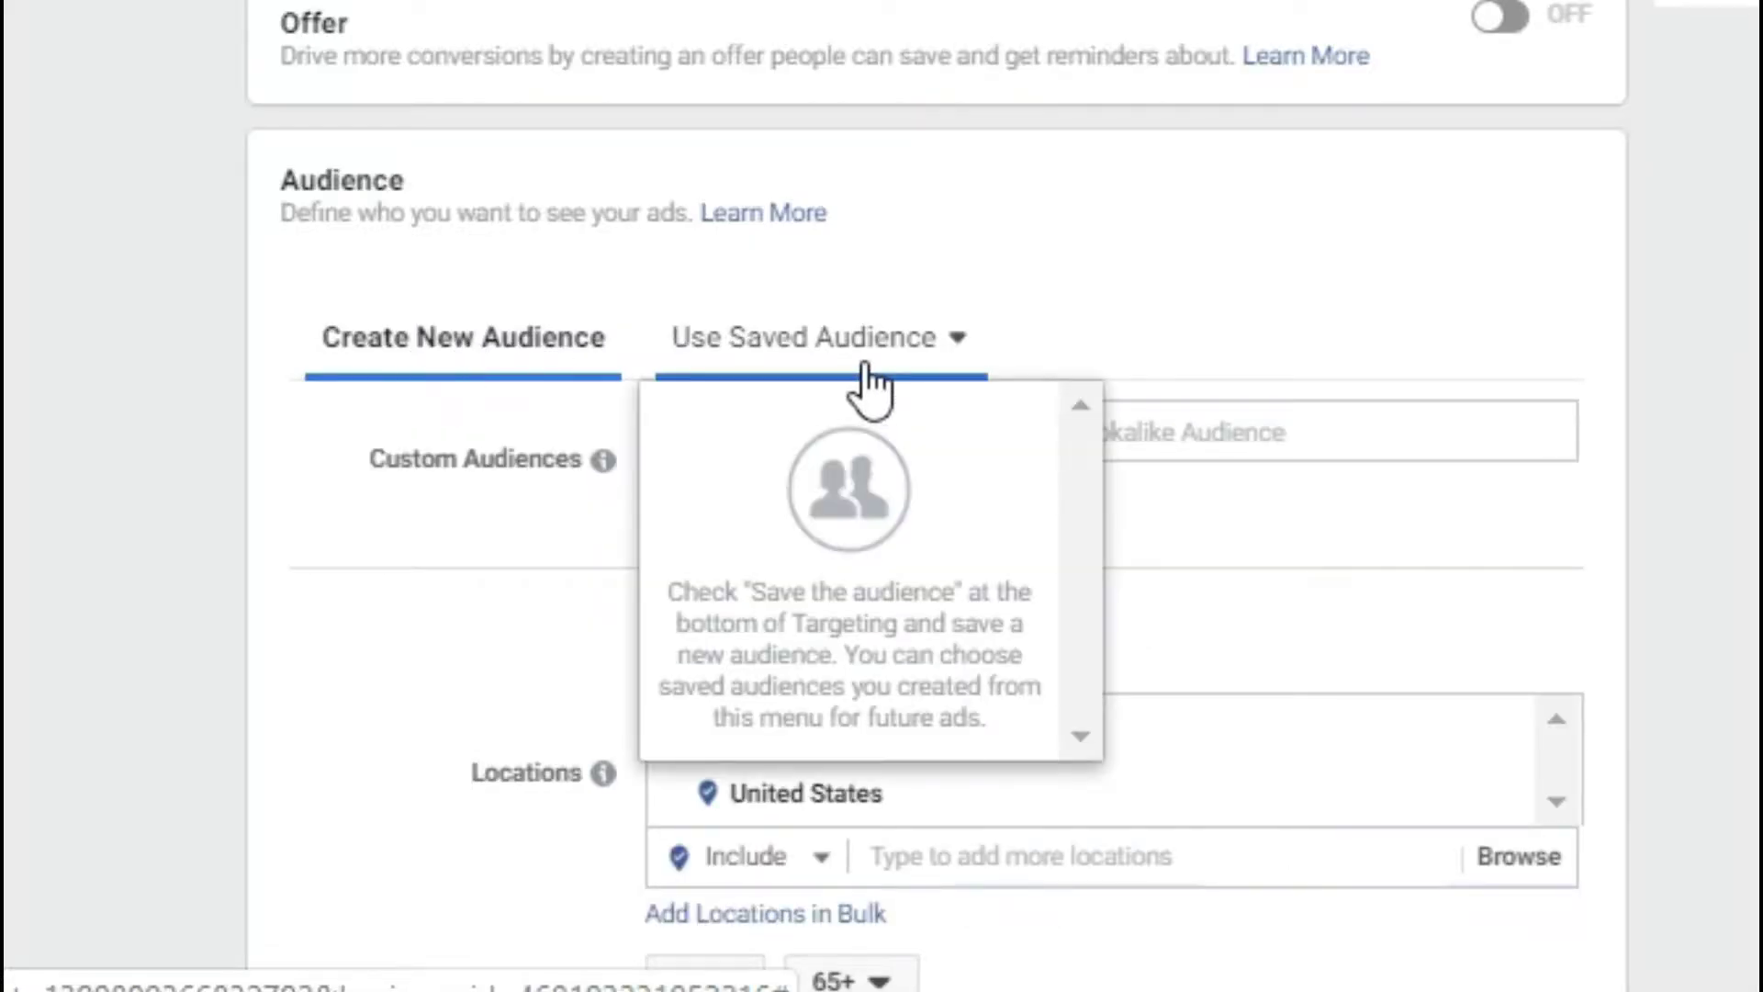
scroll(976, 456, "down", 3)
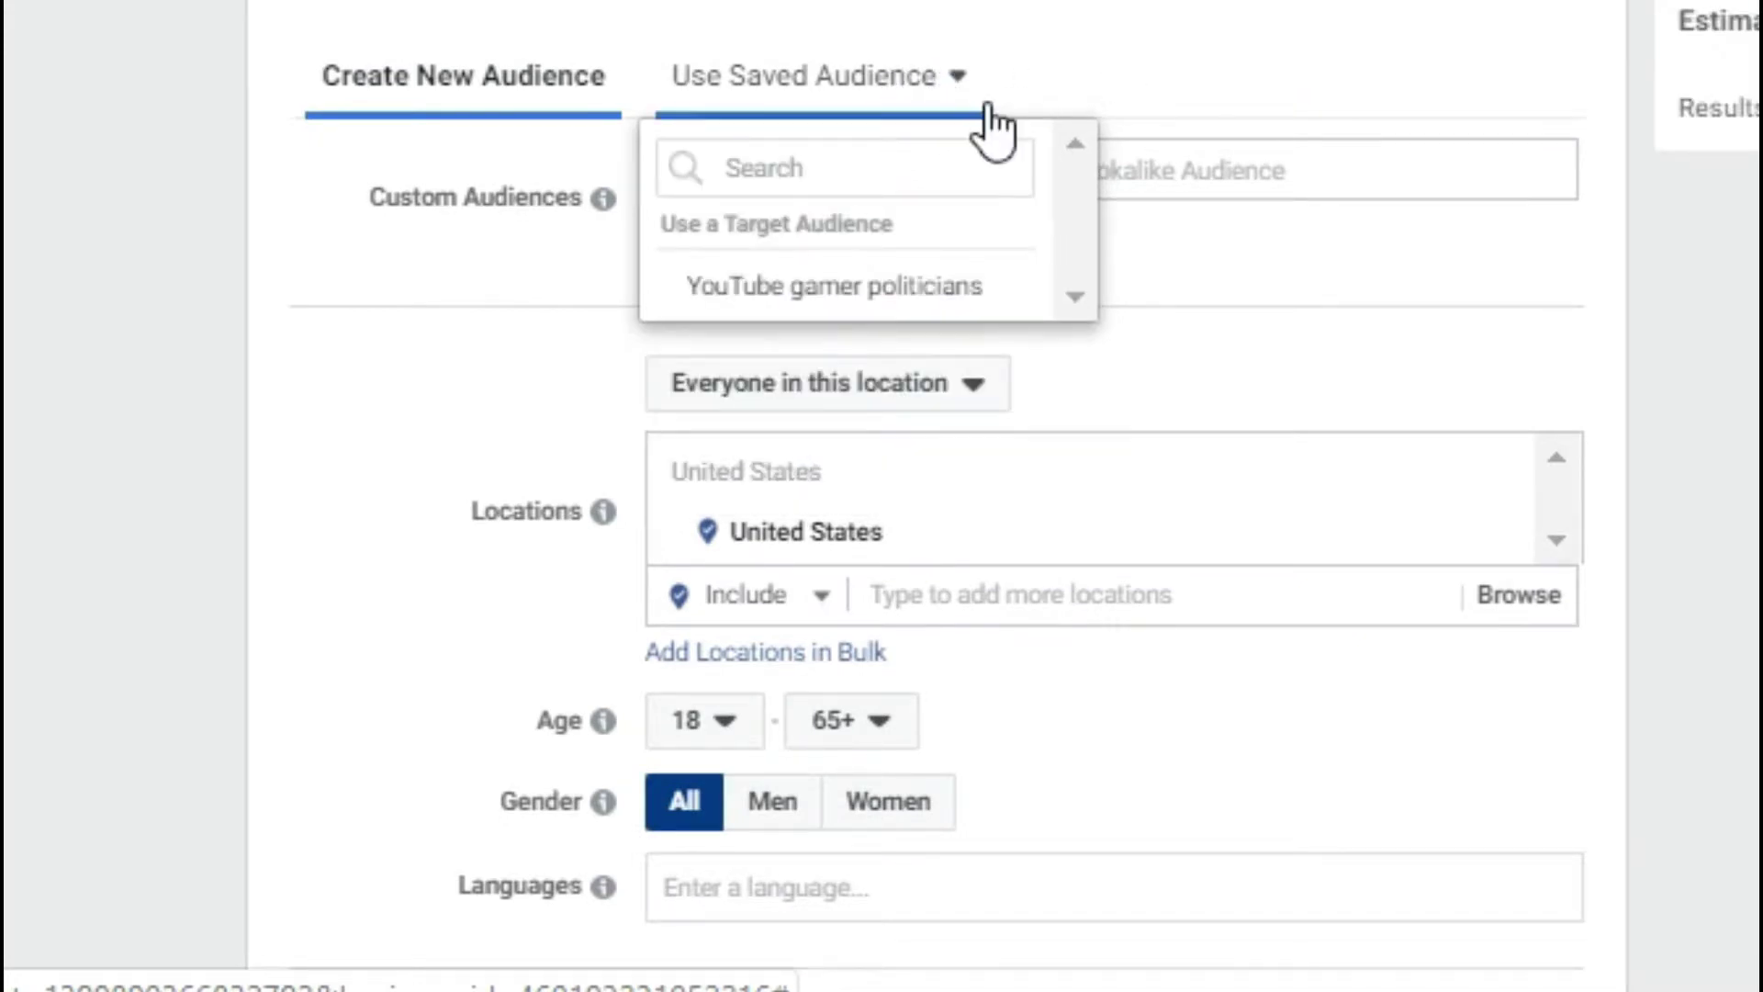
mouse_move(891, 301)
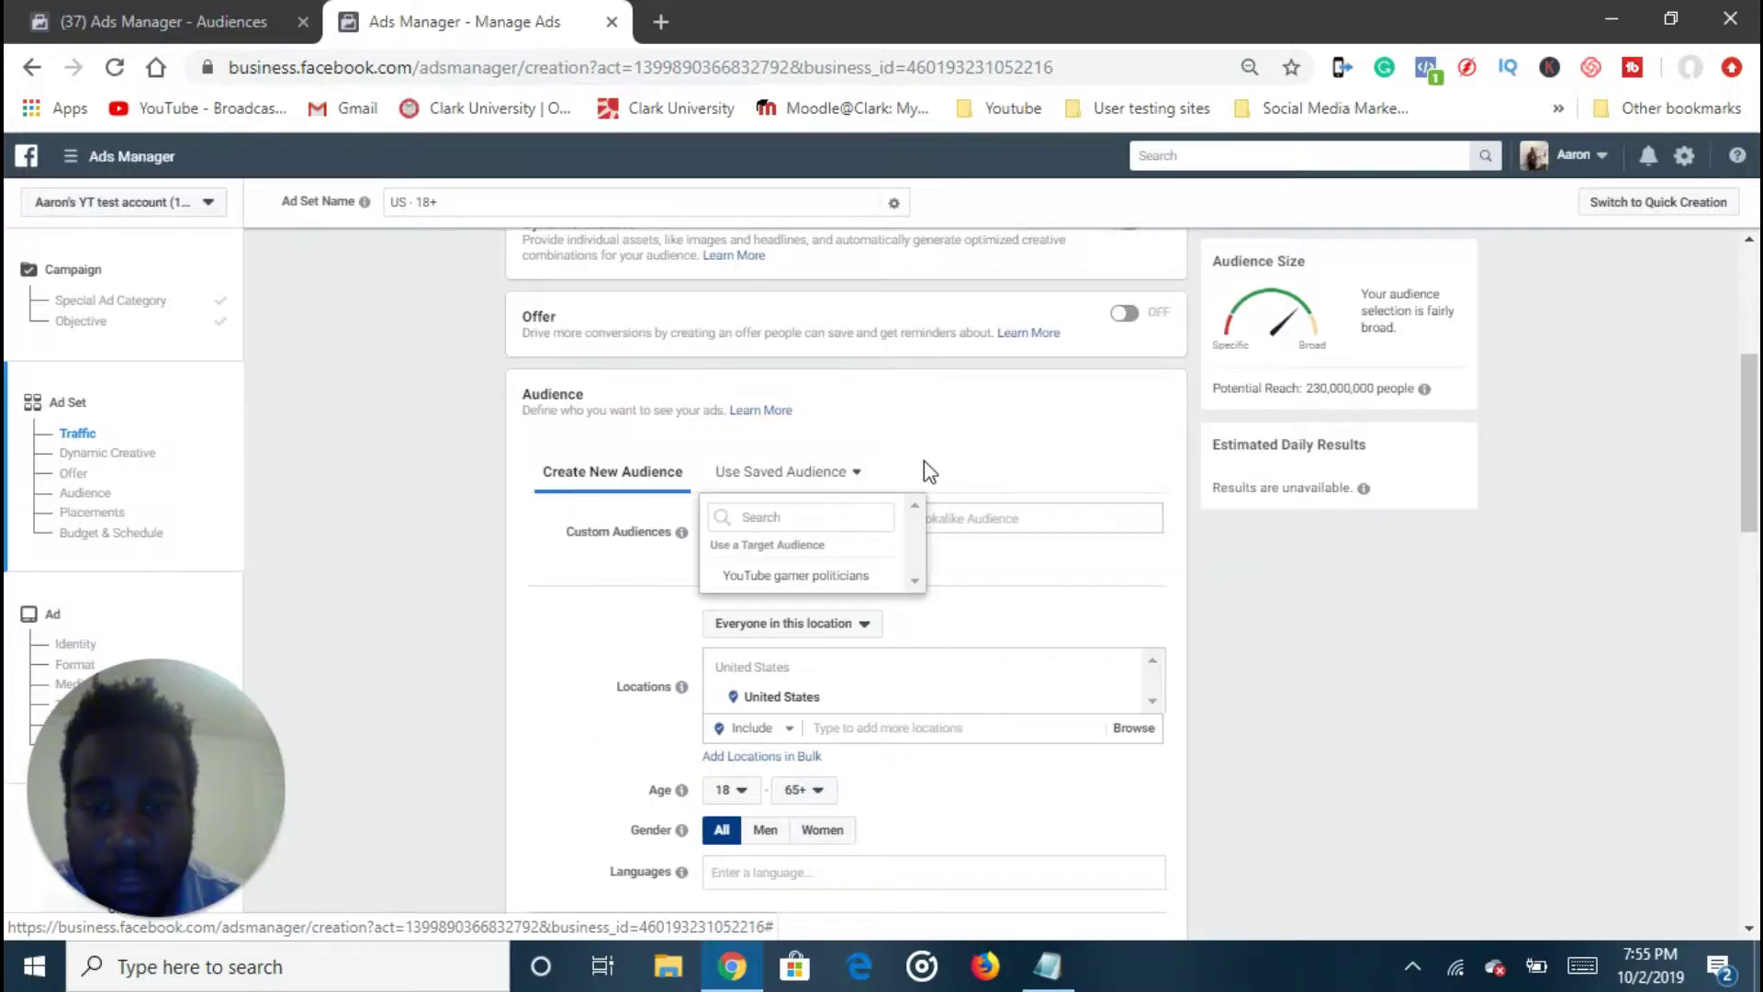
left_click(374, 525)
scroll(375, 525, "up", 1)
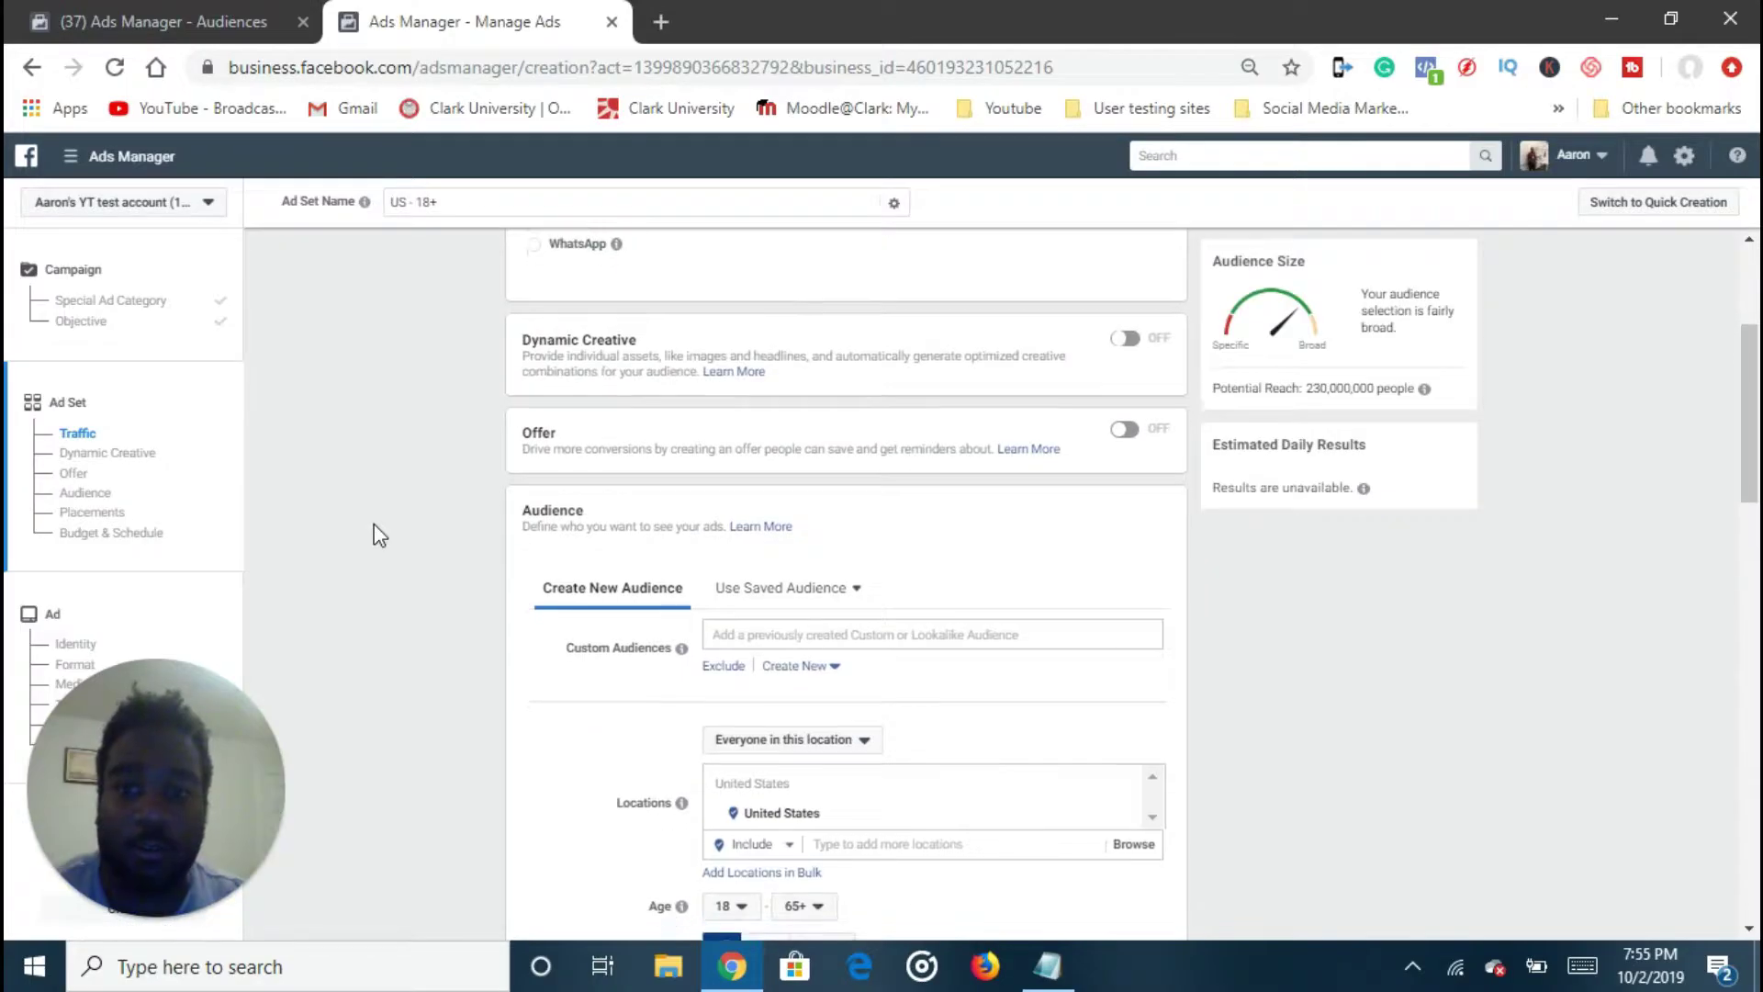
scroll(374, 526, "down", 1)
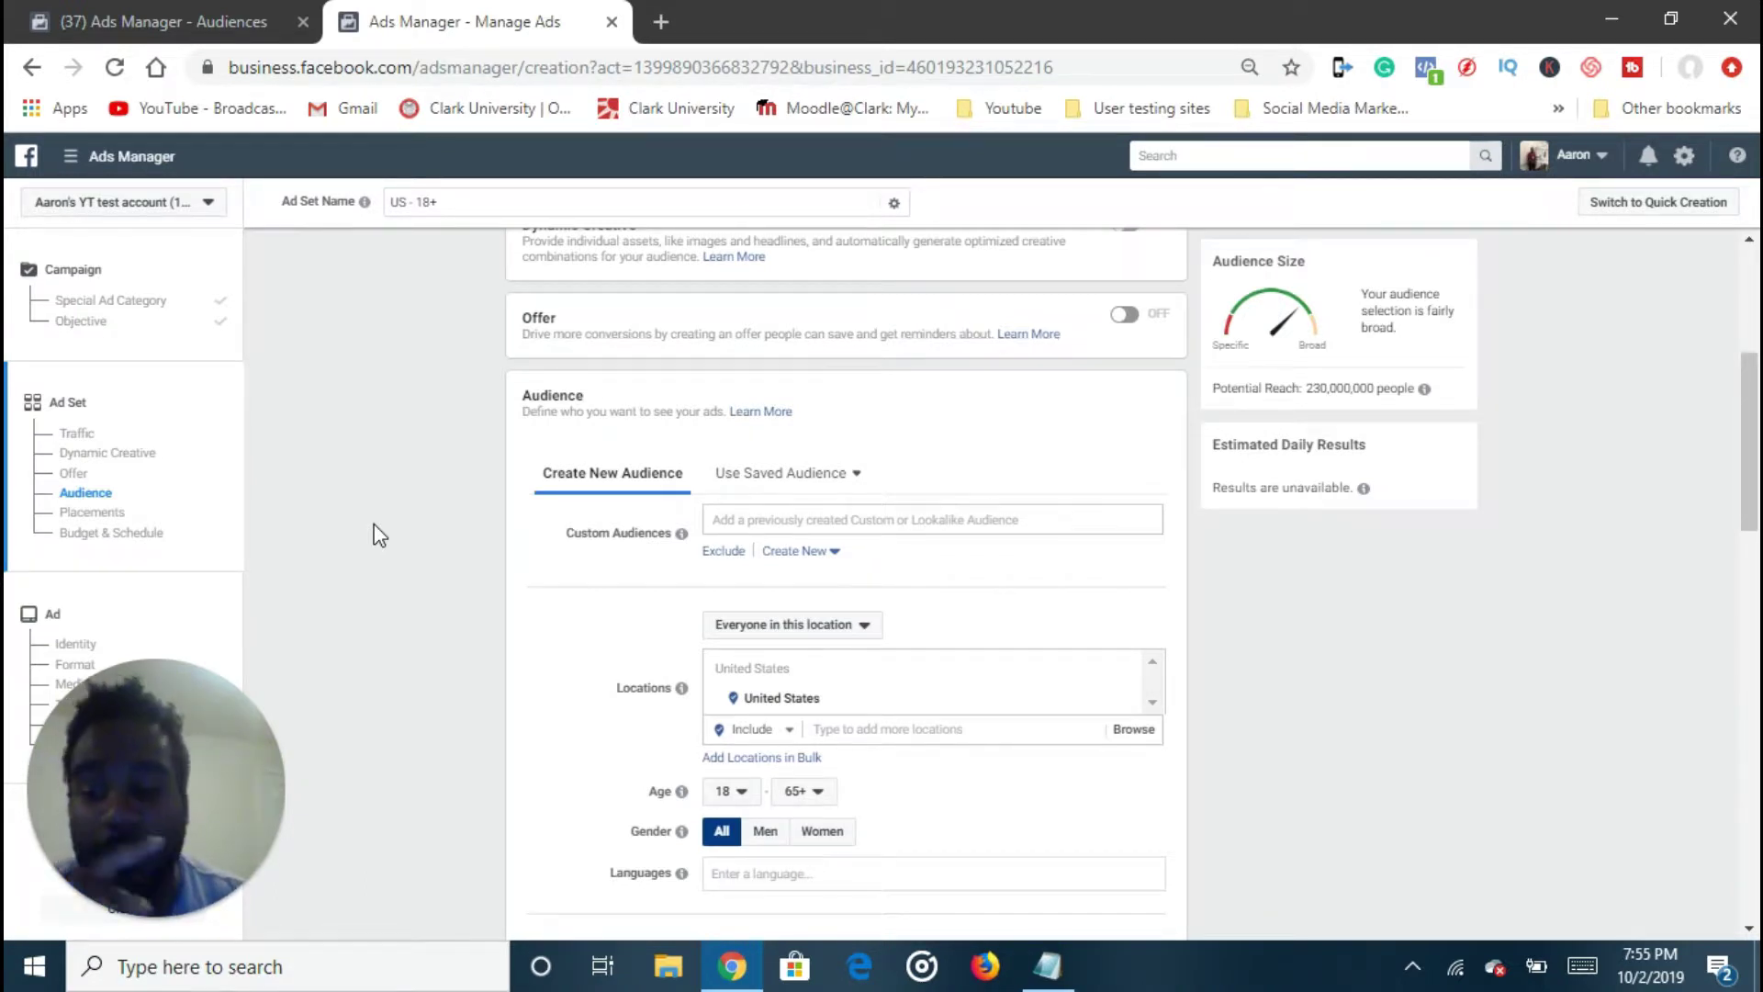
scroll(395, 349, "up", 3)
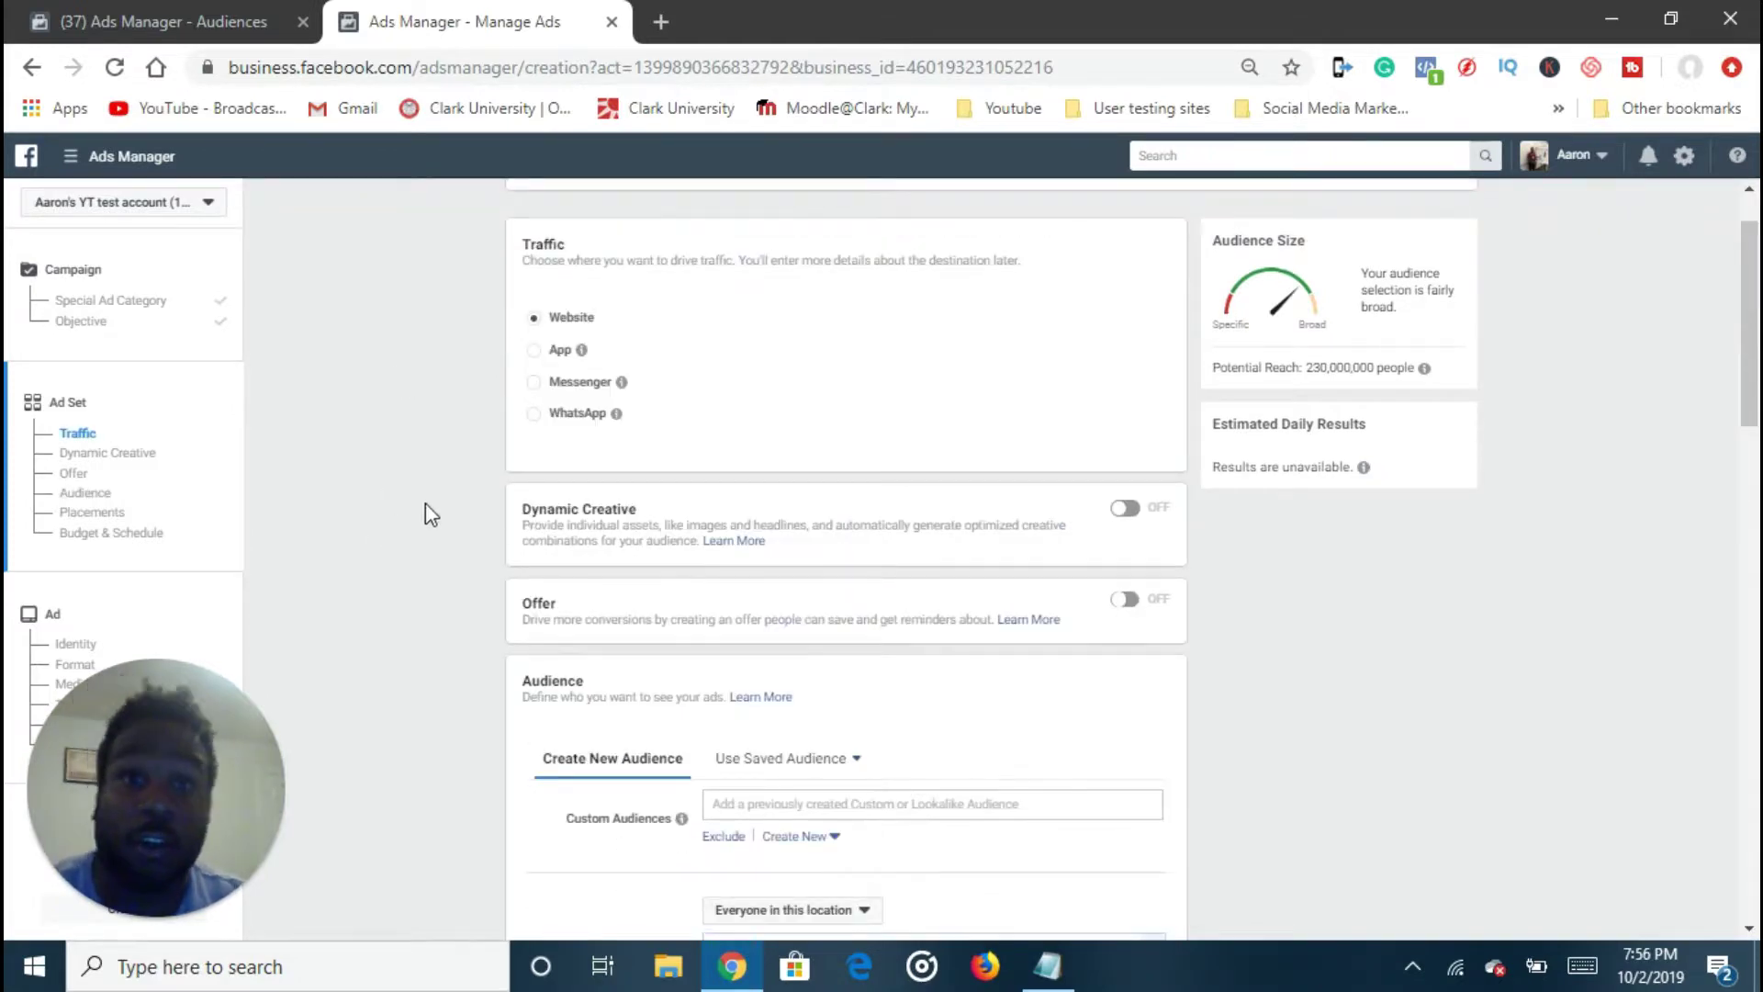
Open Audience Insights and add YouTube as an interest for the new audience
left_click(70, 156)
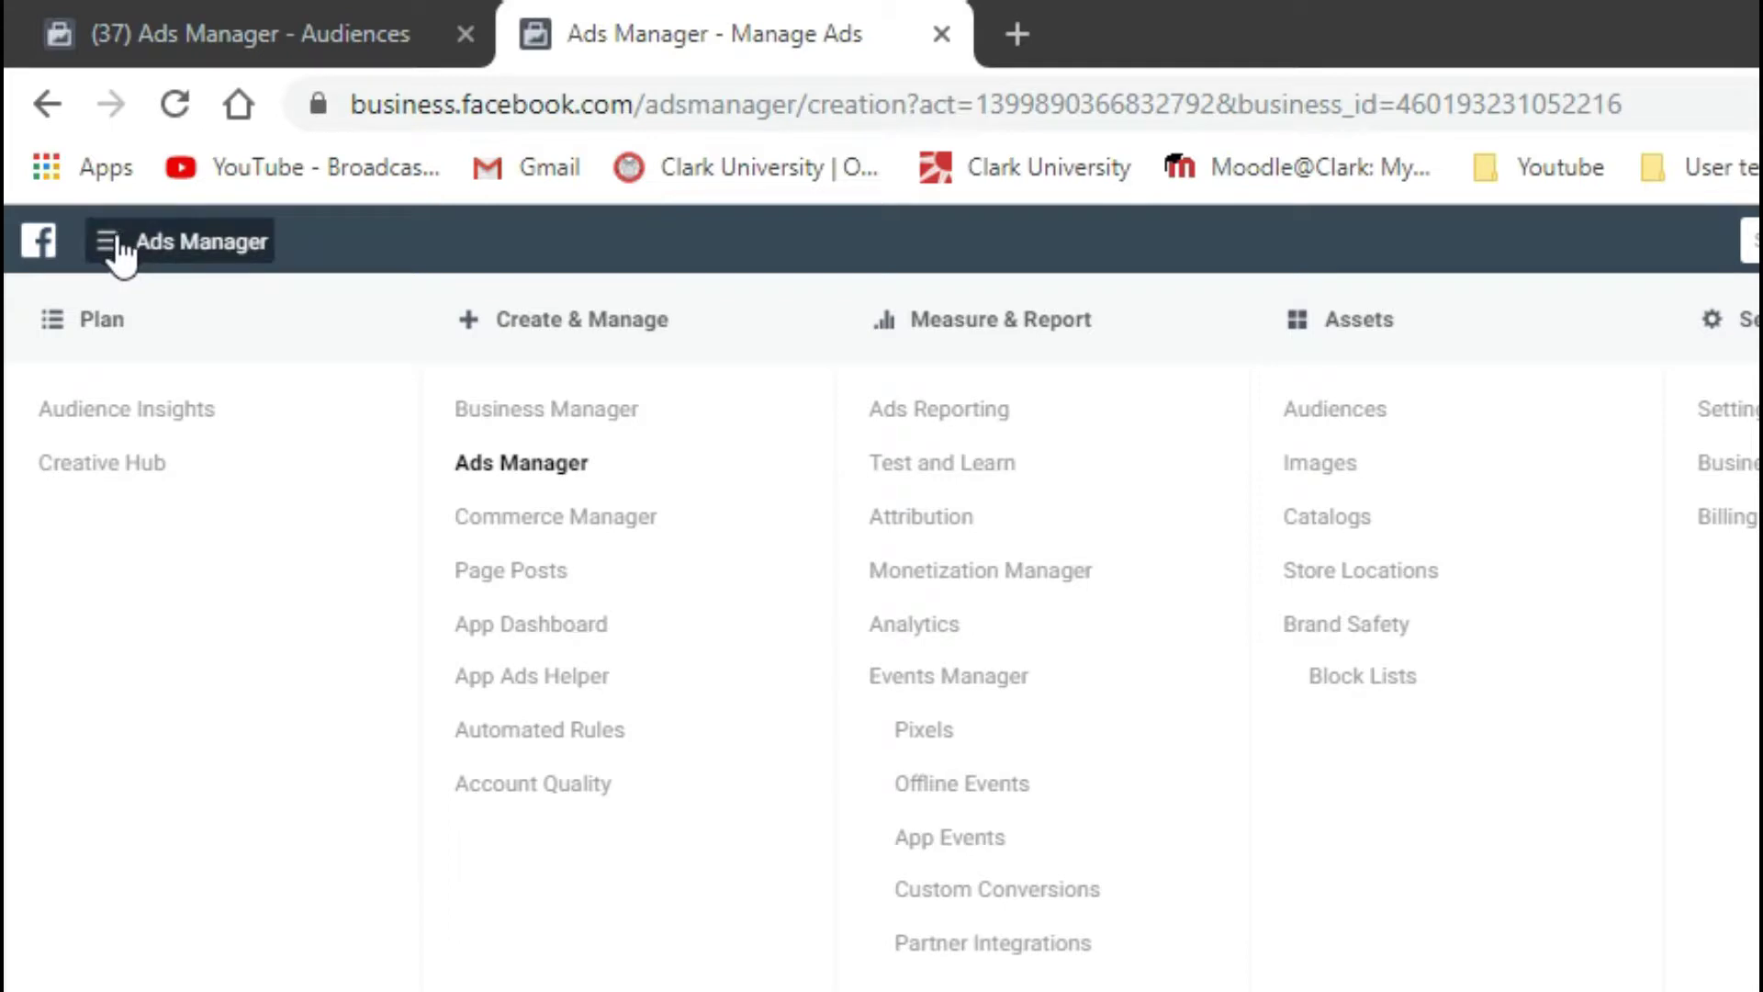
left_click(170, 418)
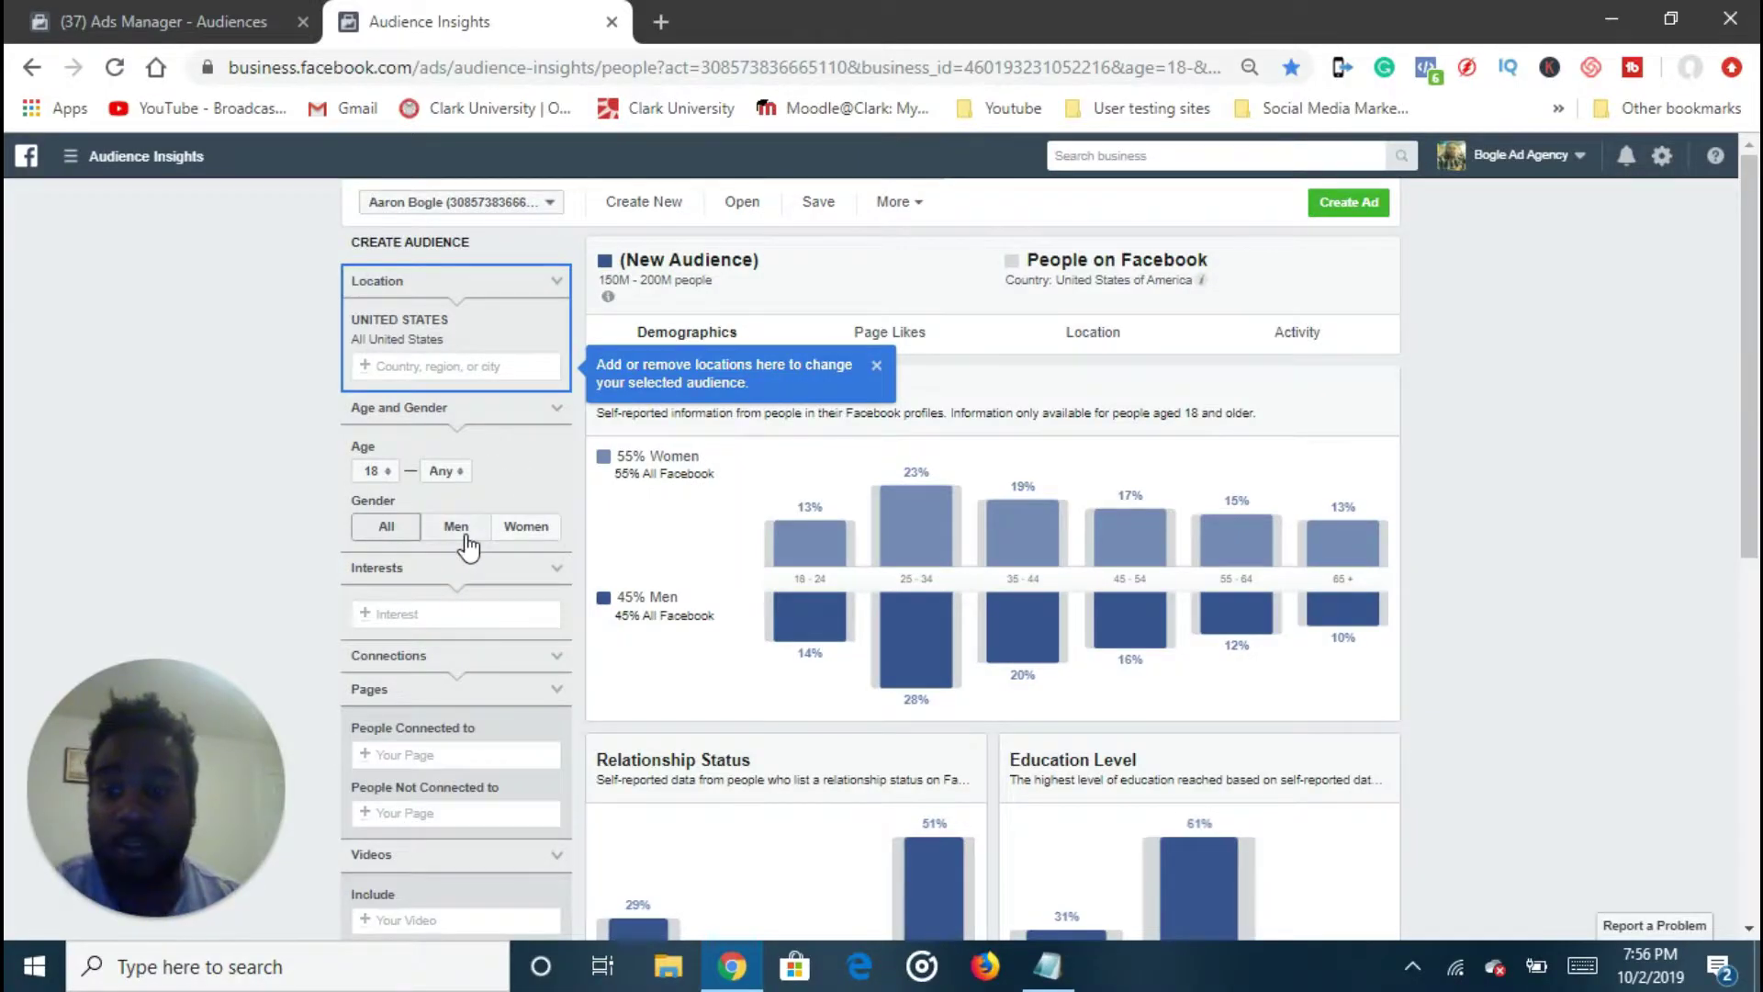
left_click(442, 612)
left_click(416, 642)
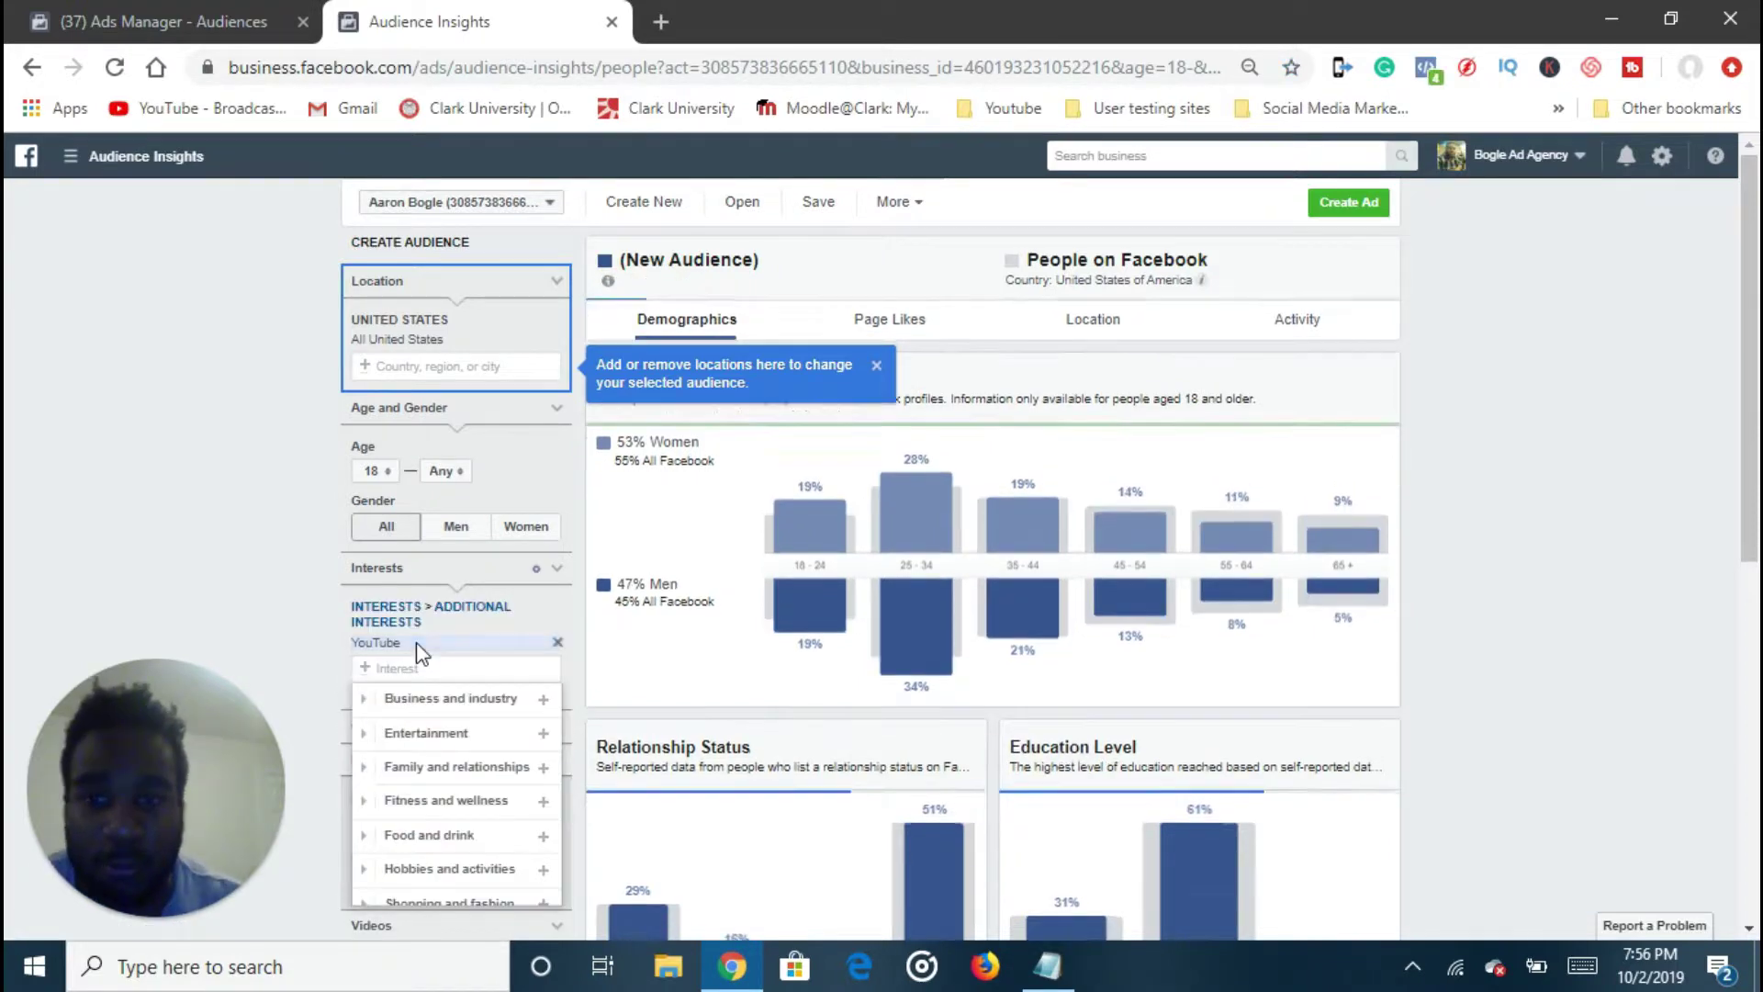
Review the page likes of the YouTube-interested audience for related pages that could serve as further interests
left_click(898, 329)
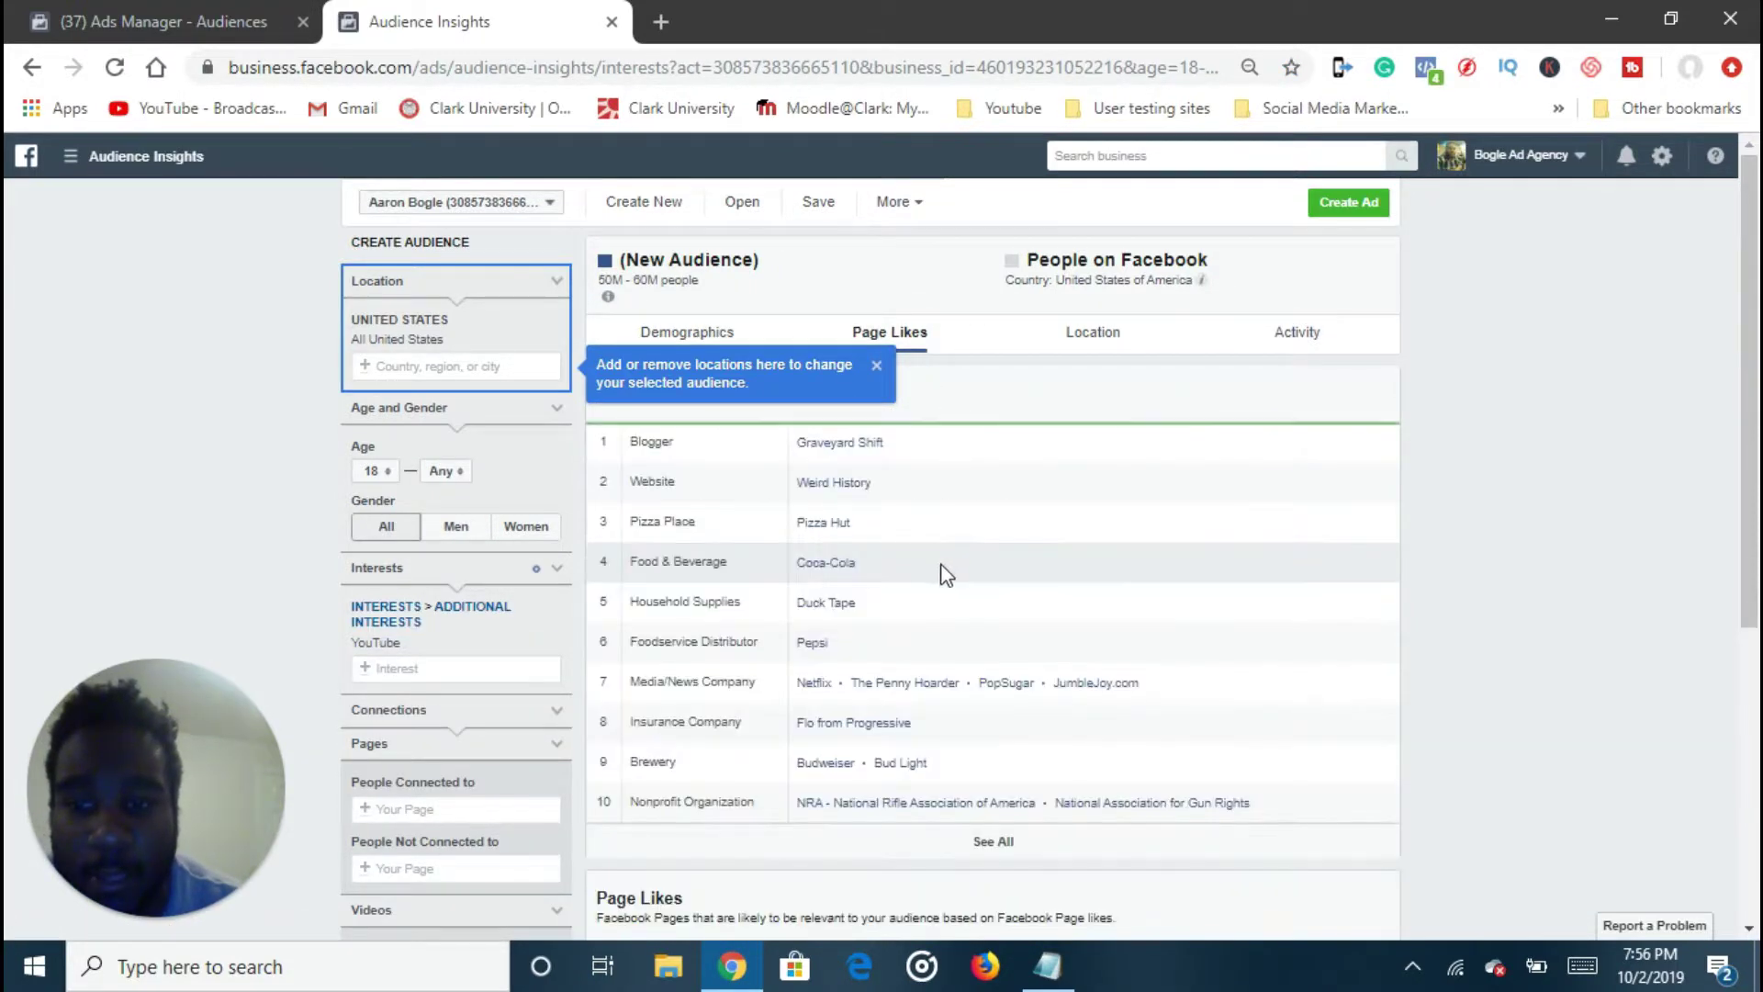
scroll(922, 580, "down", 3)
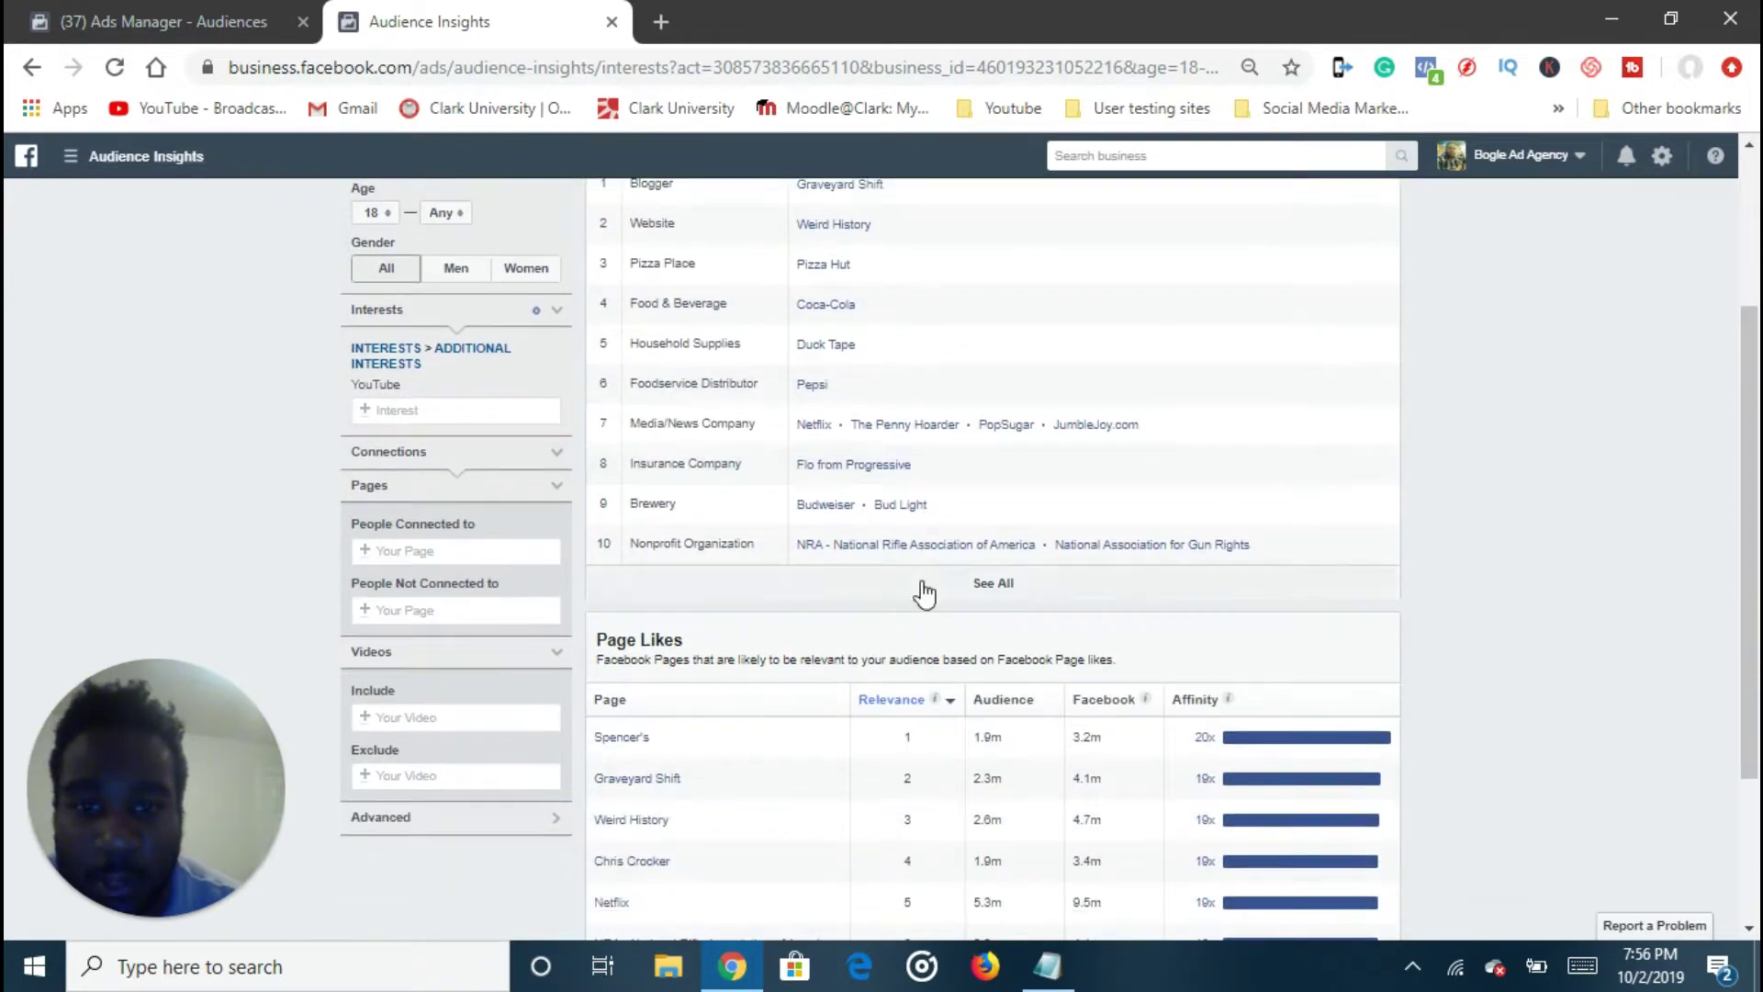
scroll(900, 569, "down", 1)
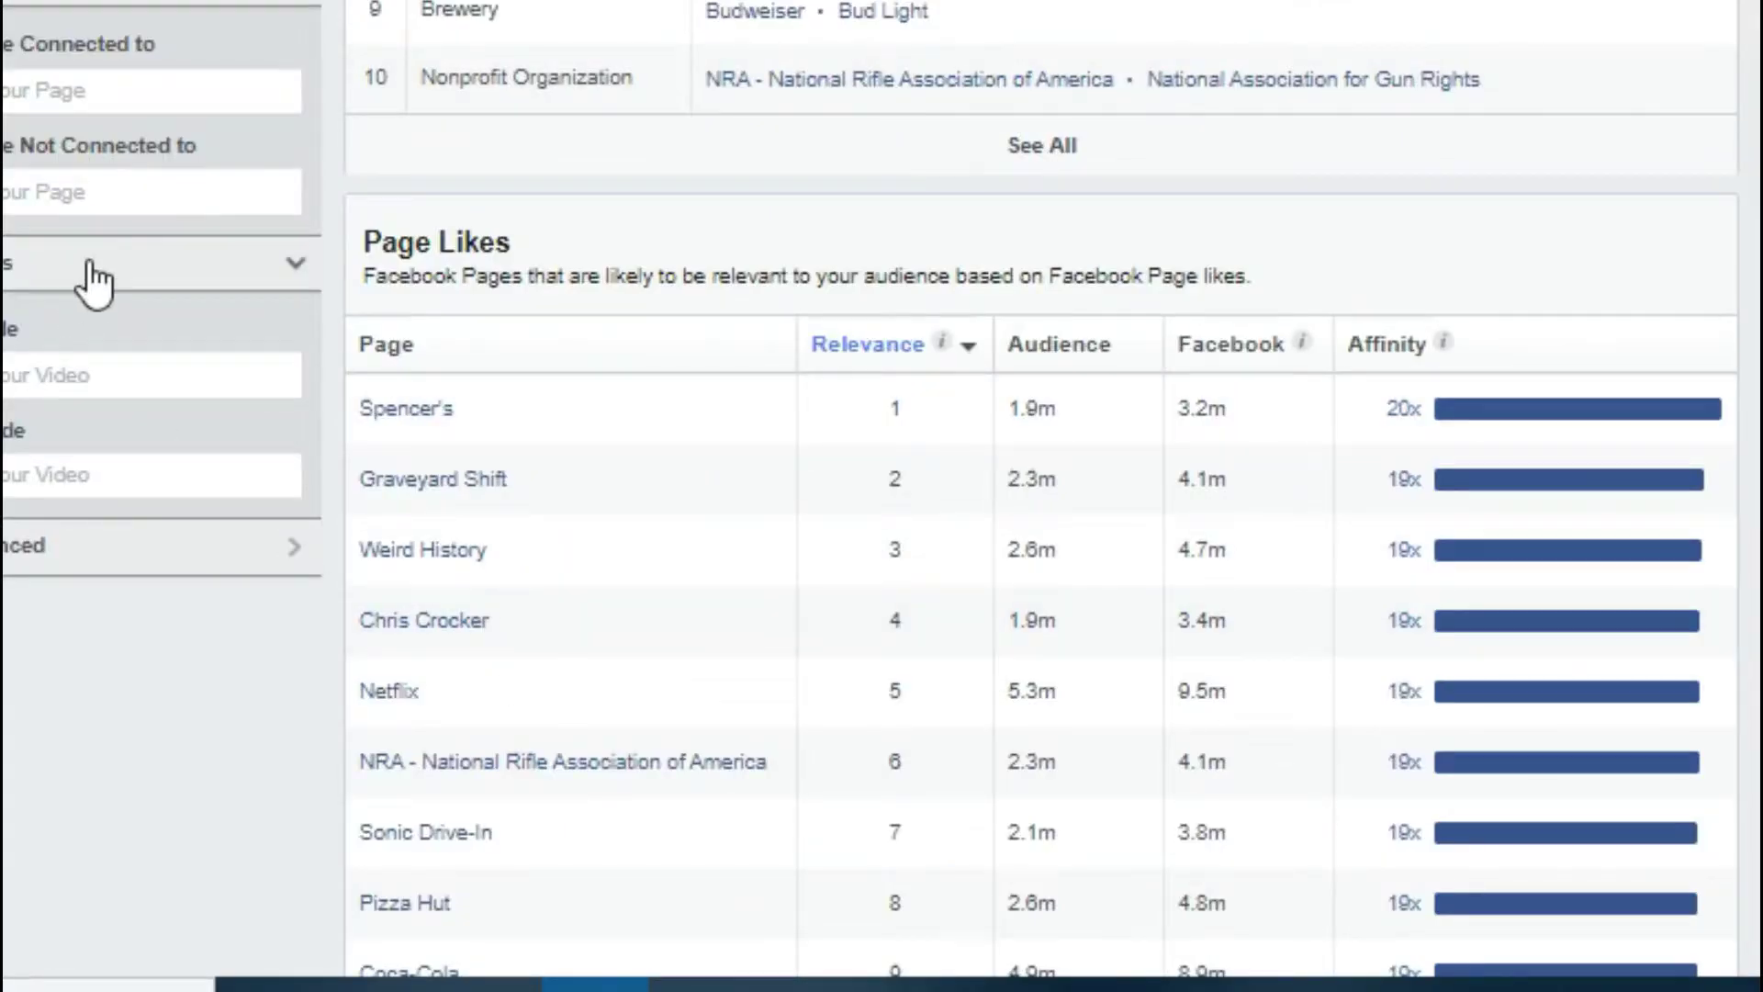
Try to add Weird History as a further interest of the audience, then clear the search text
scroll(92, 221, "up", 1)
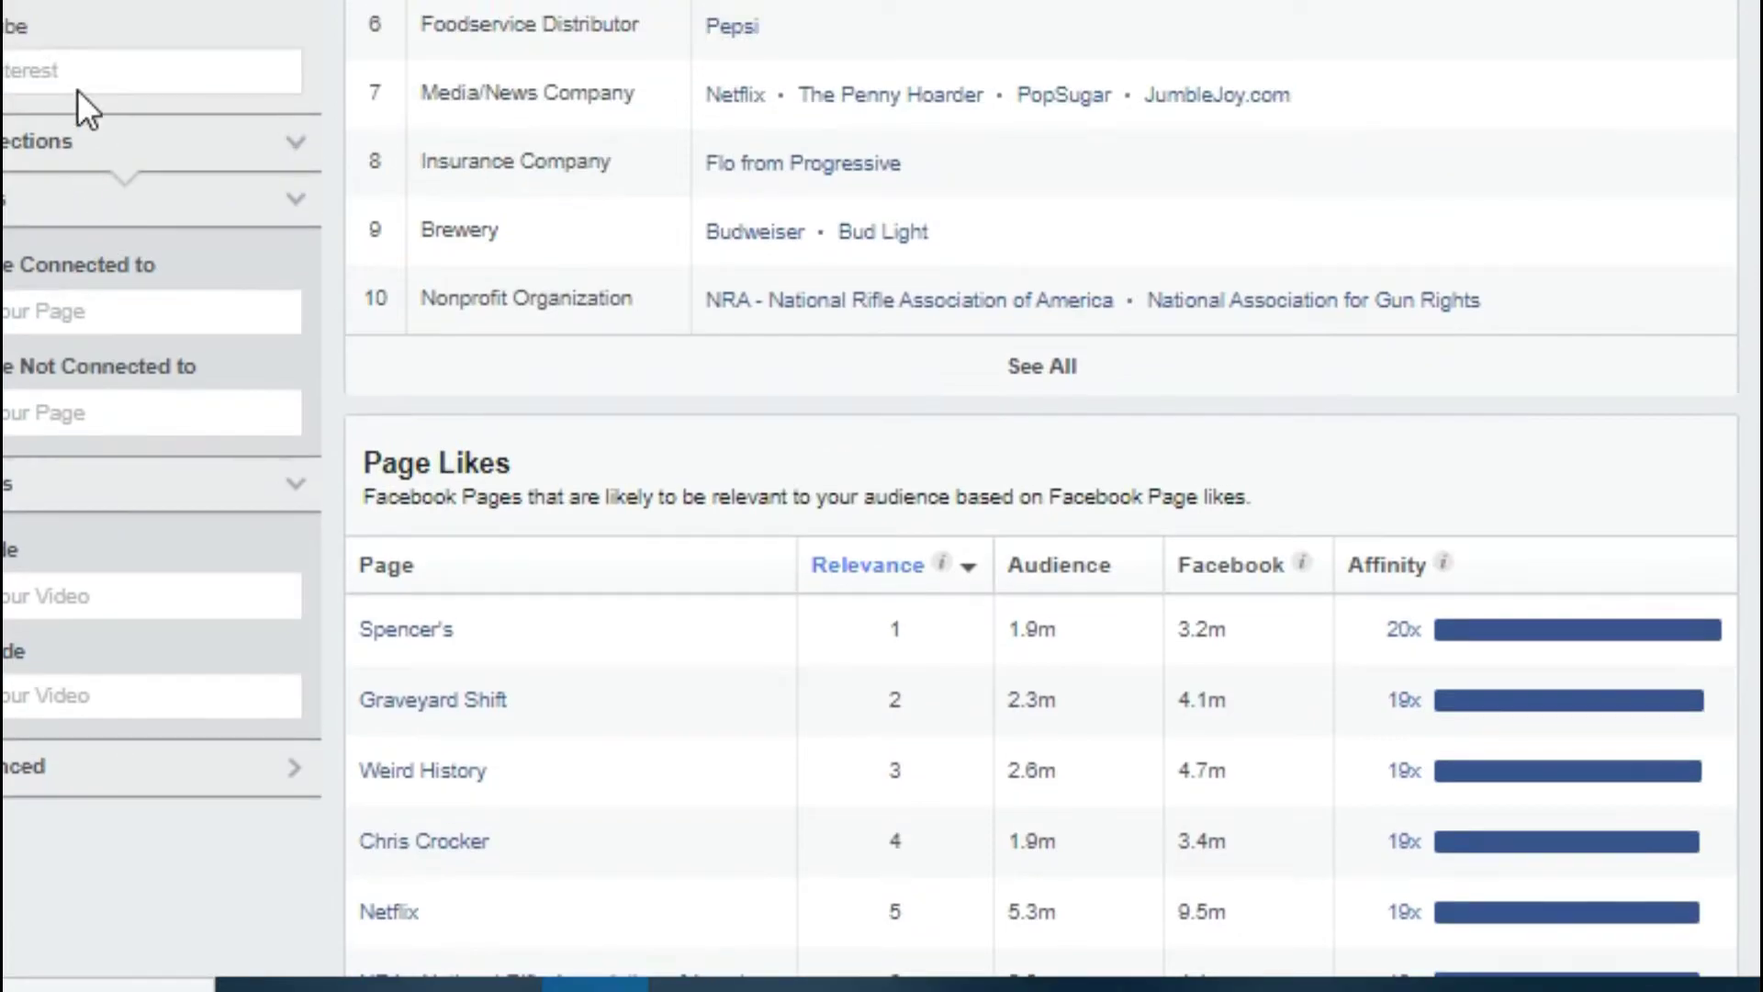
left_click(80, 69)
type("weird")
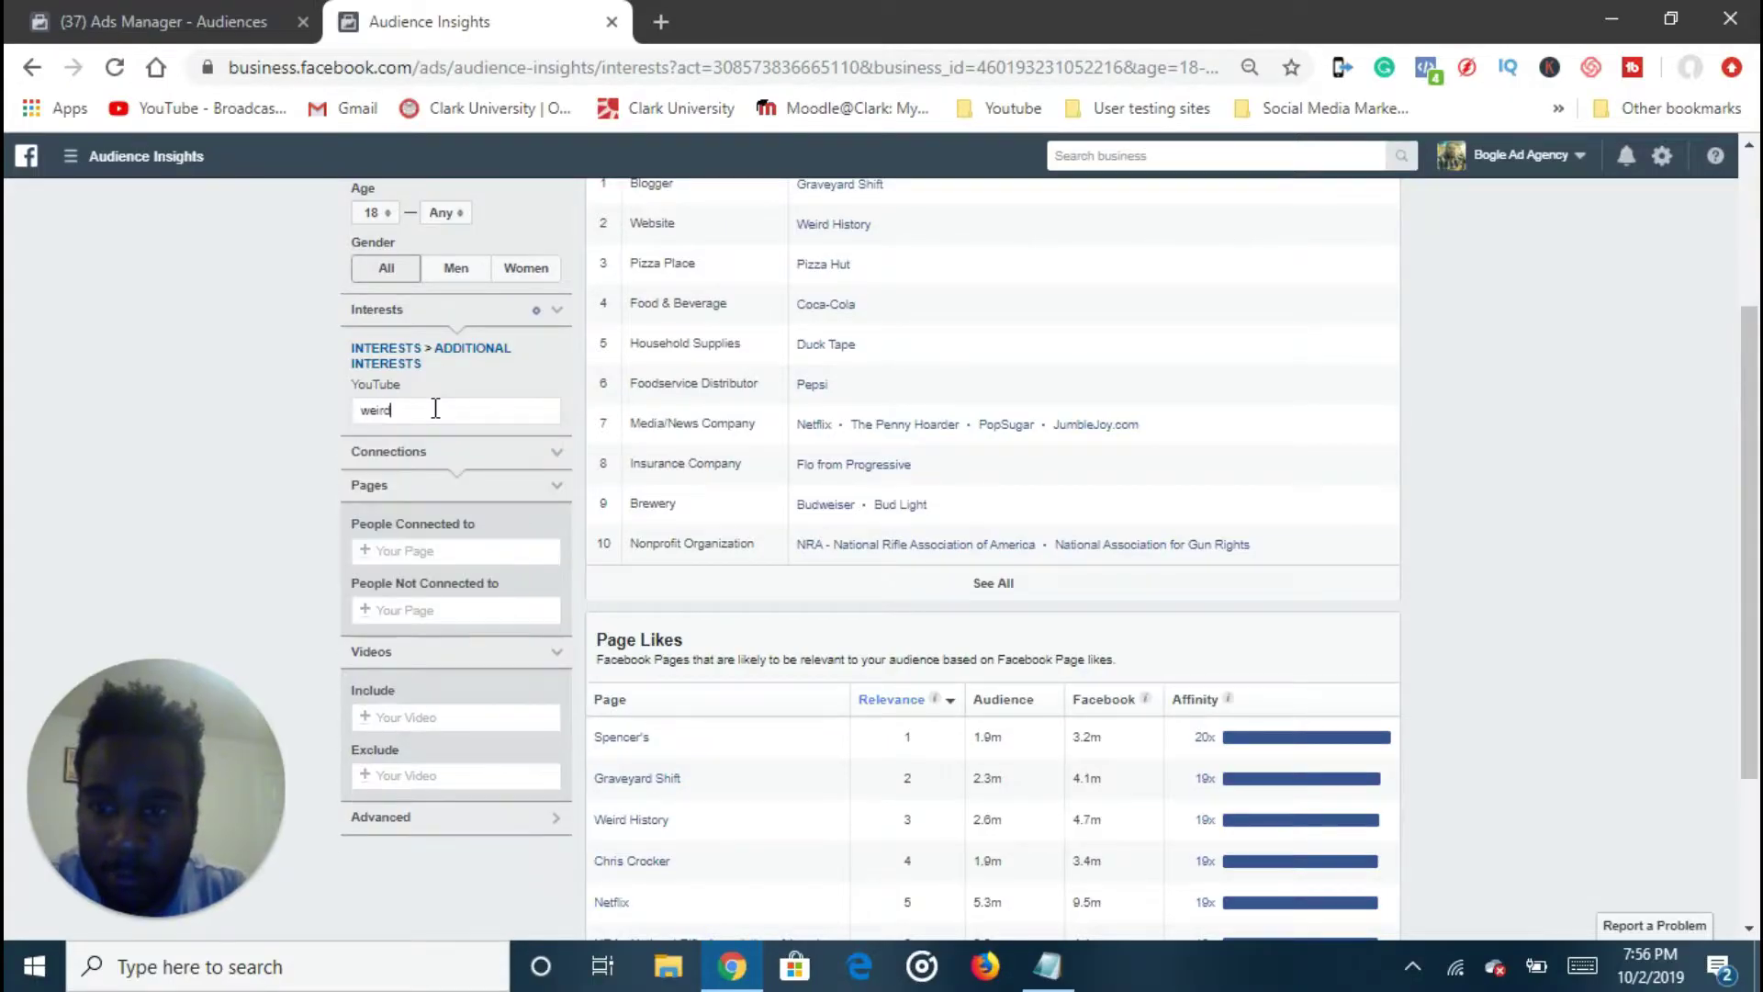
type(" history")
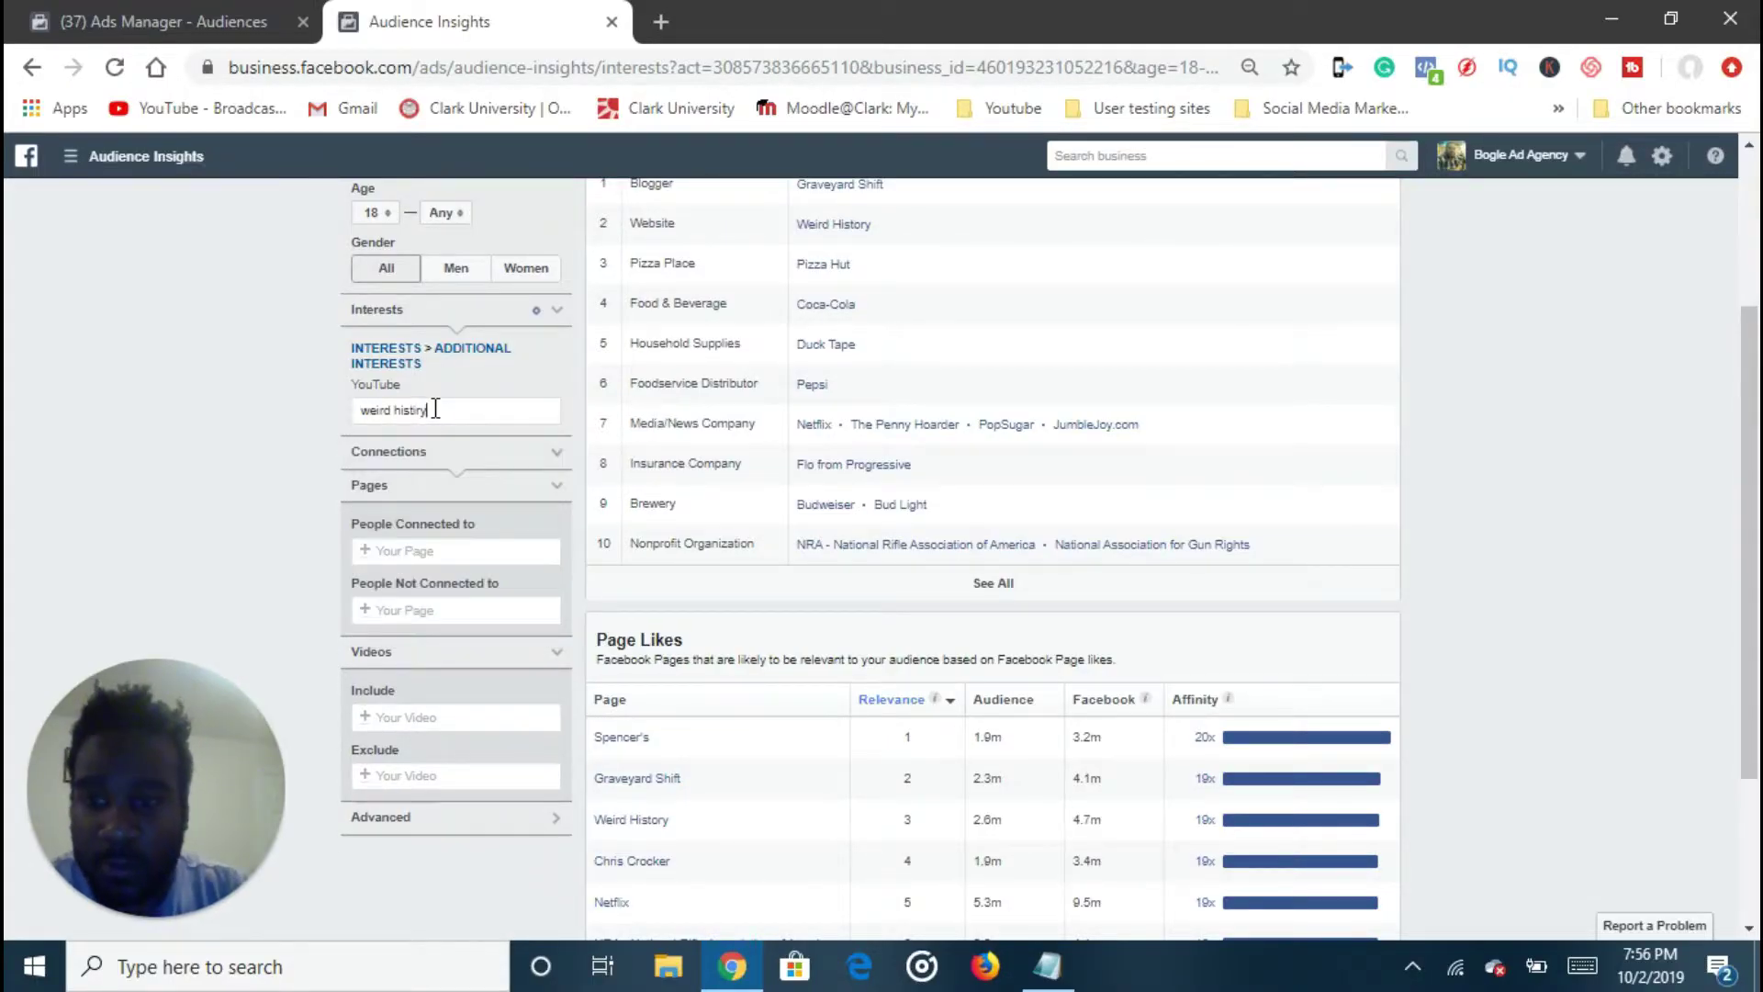
key("BackSpace")
key("BackSpace")
key("BackSpace")
key("BackSpace")
key("BackSpace")
key("BackSpace")
key("BackSpace")
key("BackSpace")
key("BackSpace")
key("BackSpace")
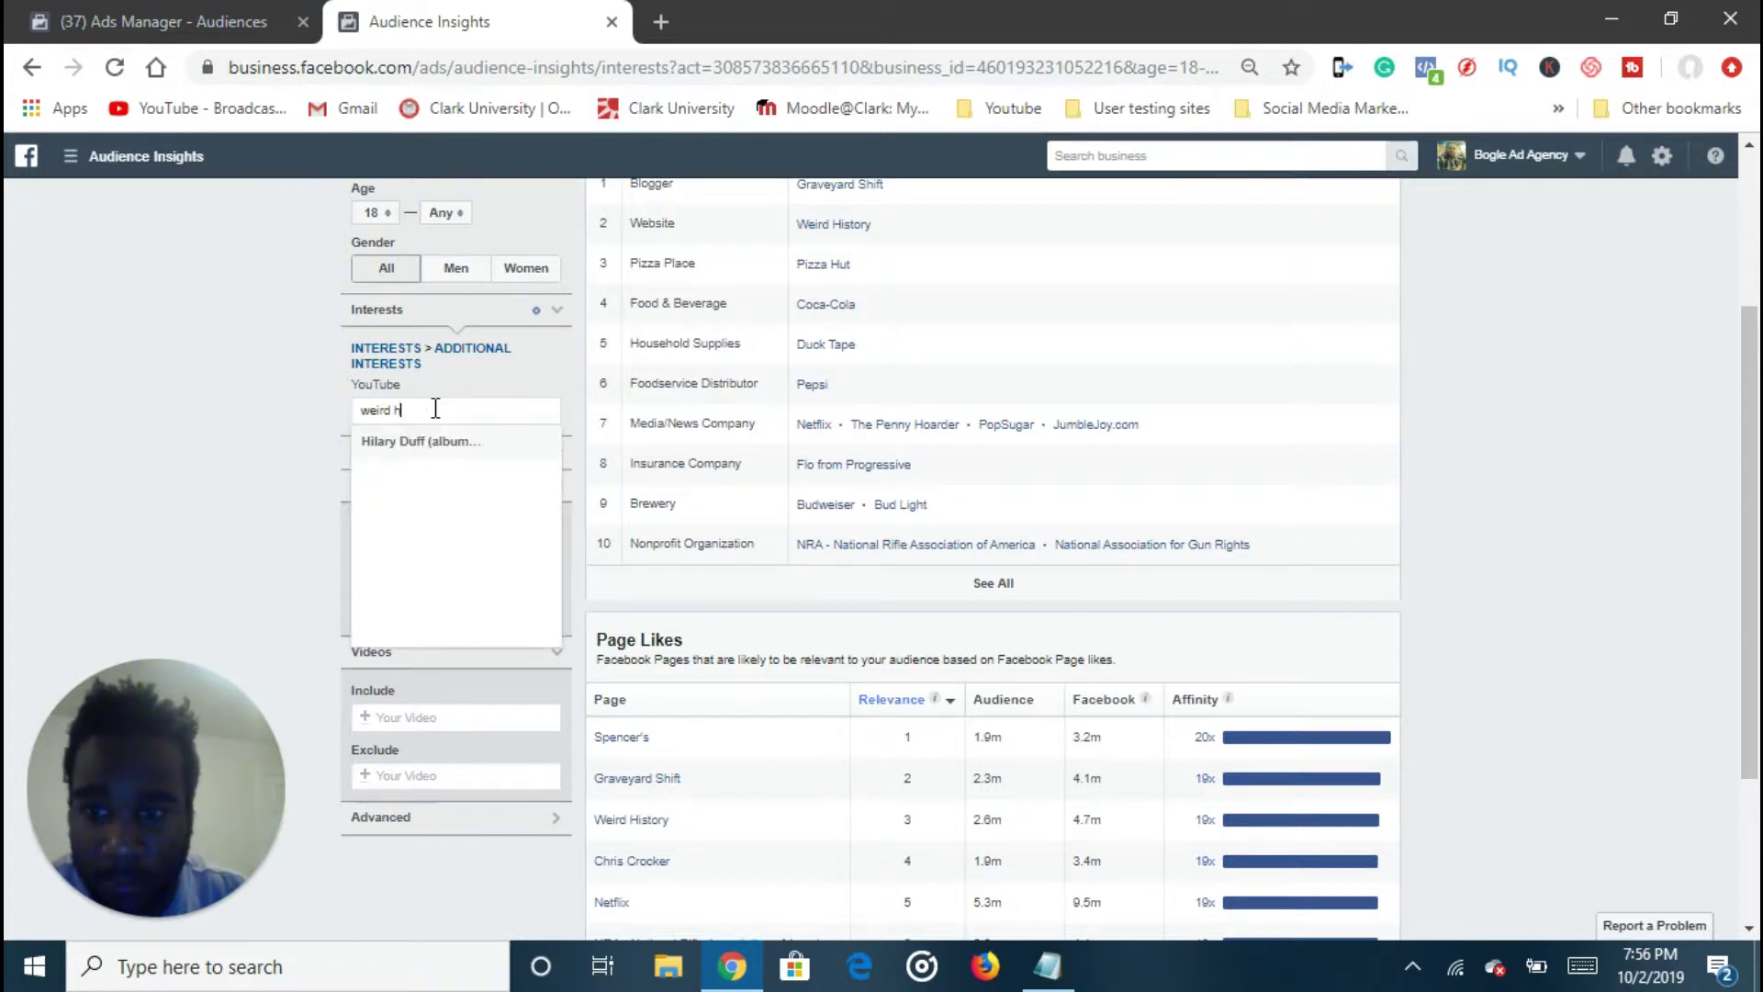
Search the interests for "netflix" and add Netflix to the audience
type("netflix")
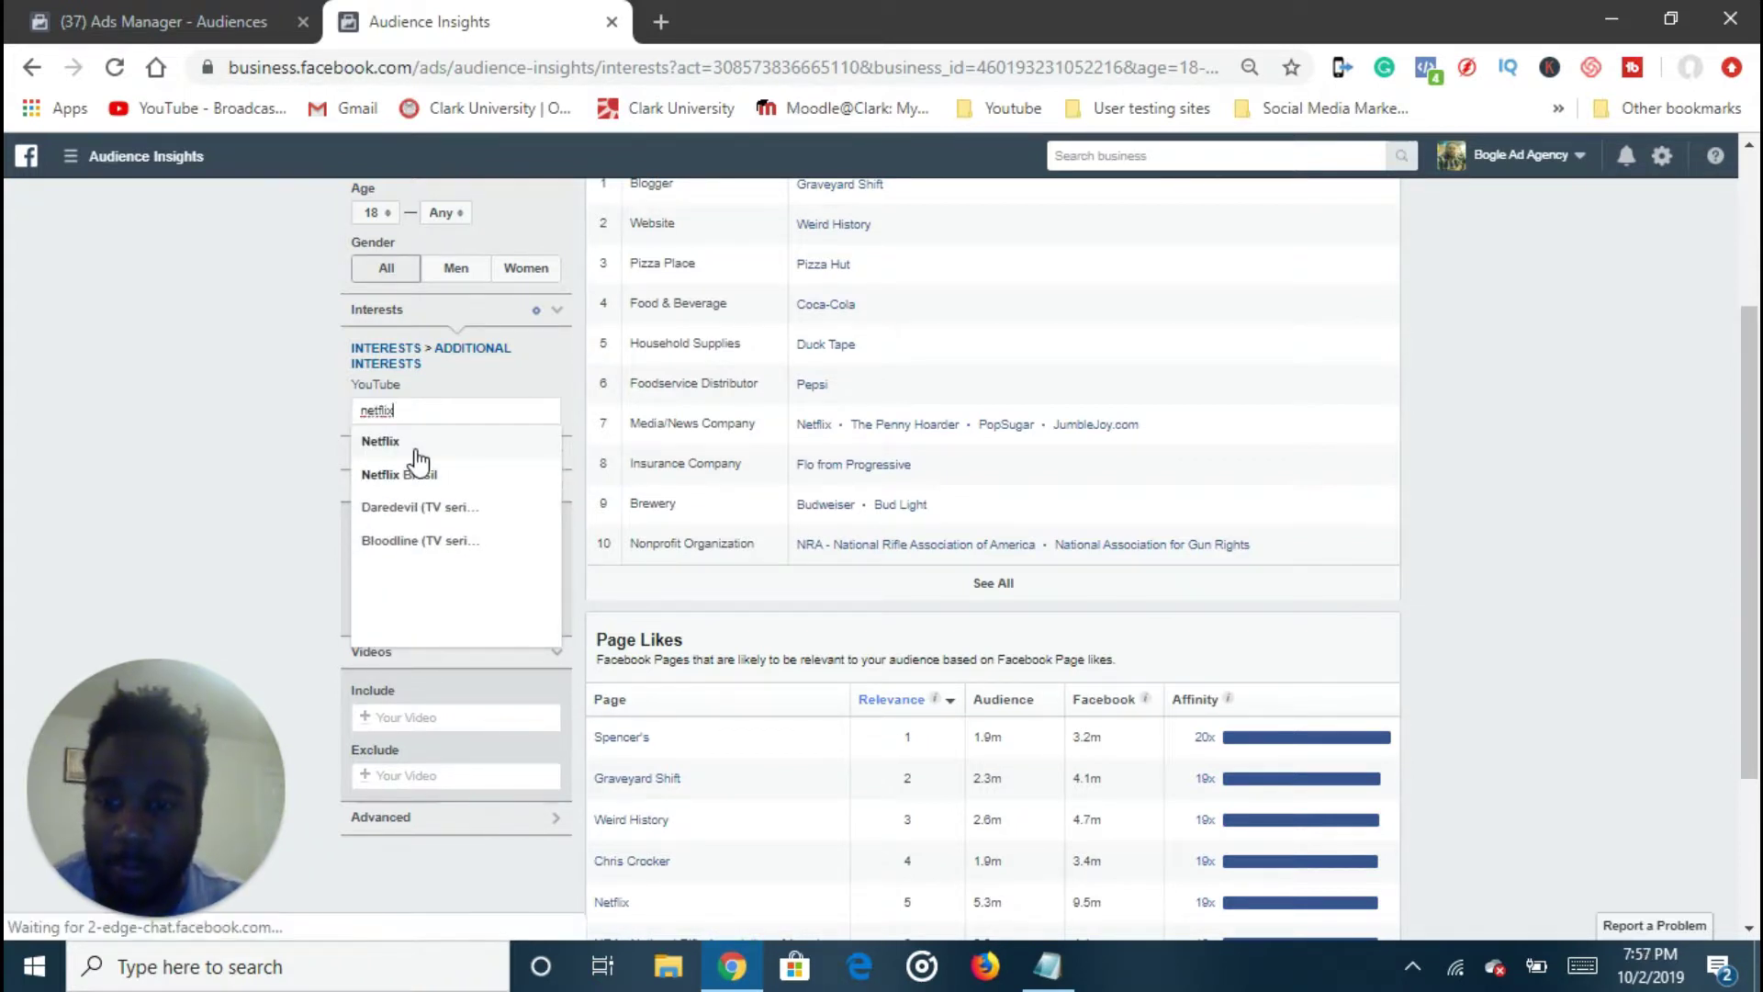
left_click(410, 448)
scroll(1082, 622, "up", 3)
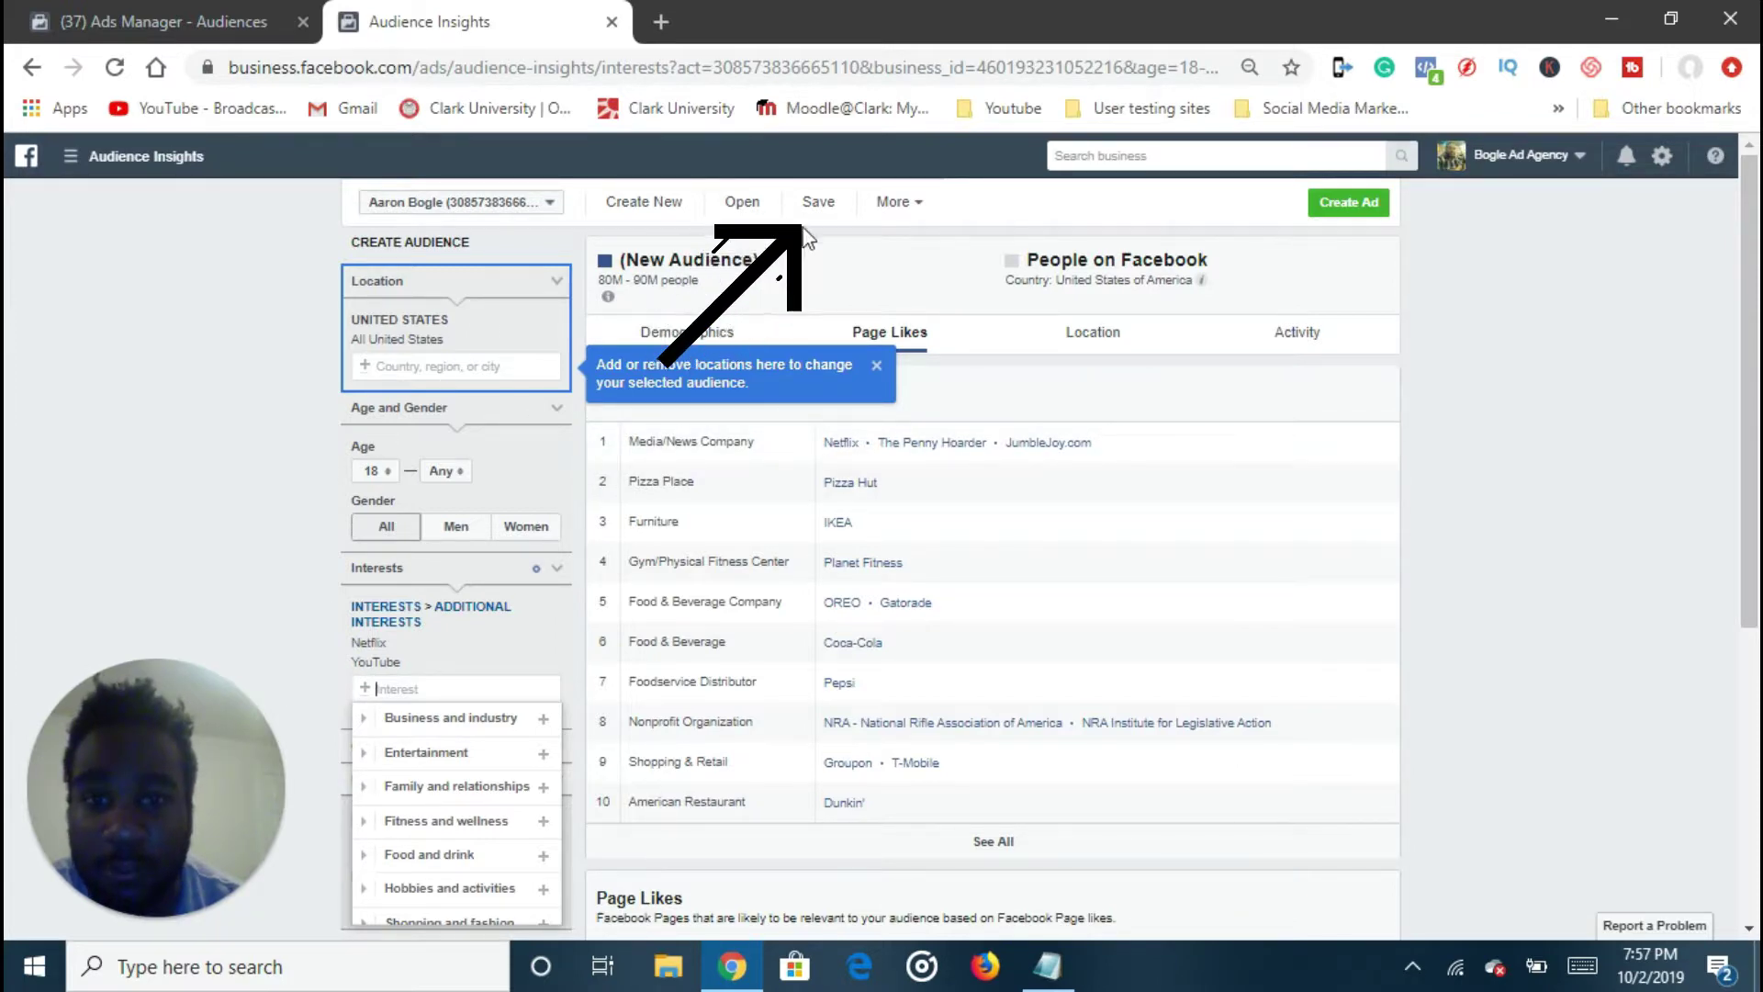
Save the Audience Insights audience under the name "netflix"
left_click(818, 202)
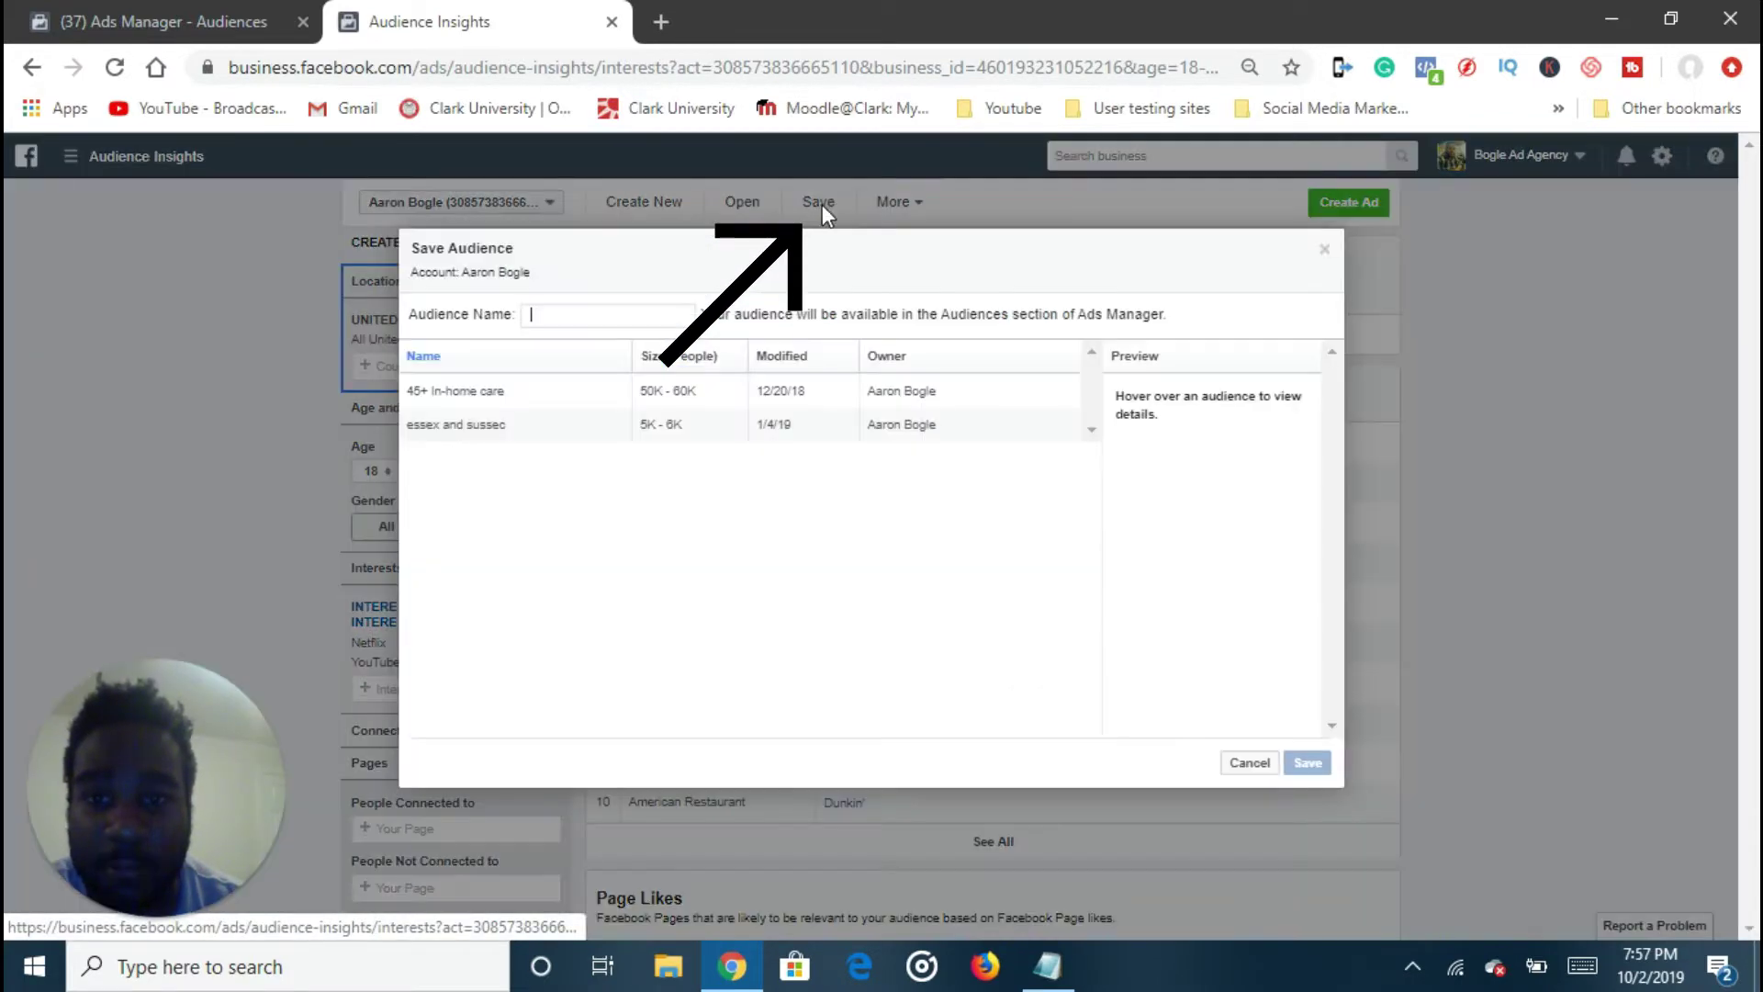
left_click(598, 313)
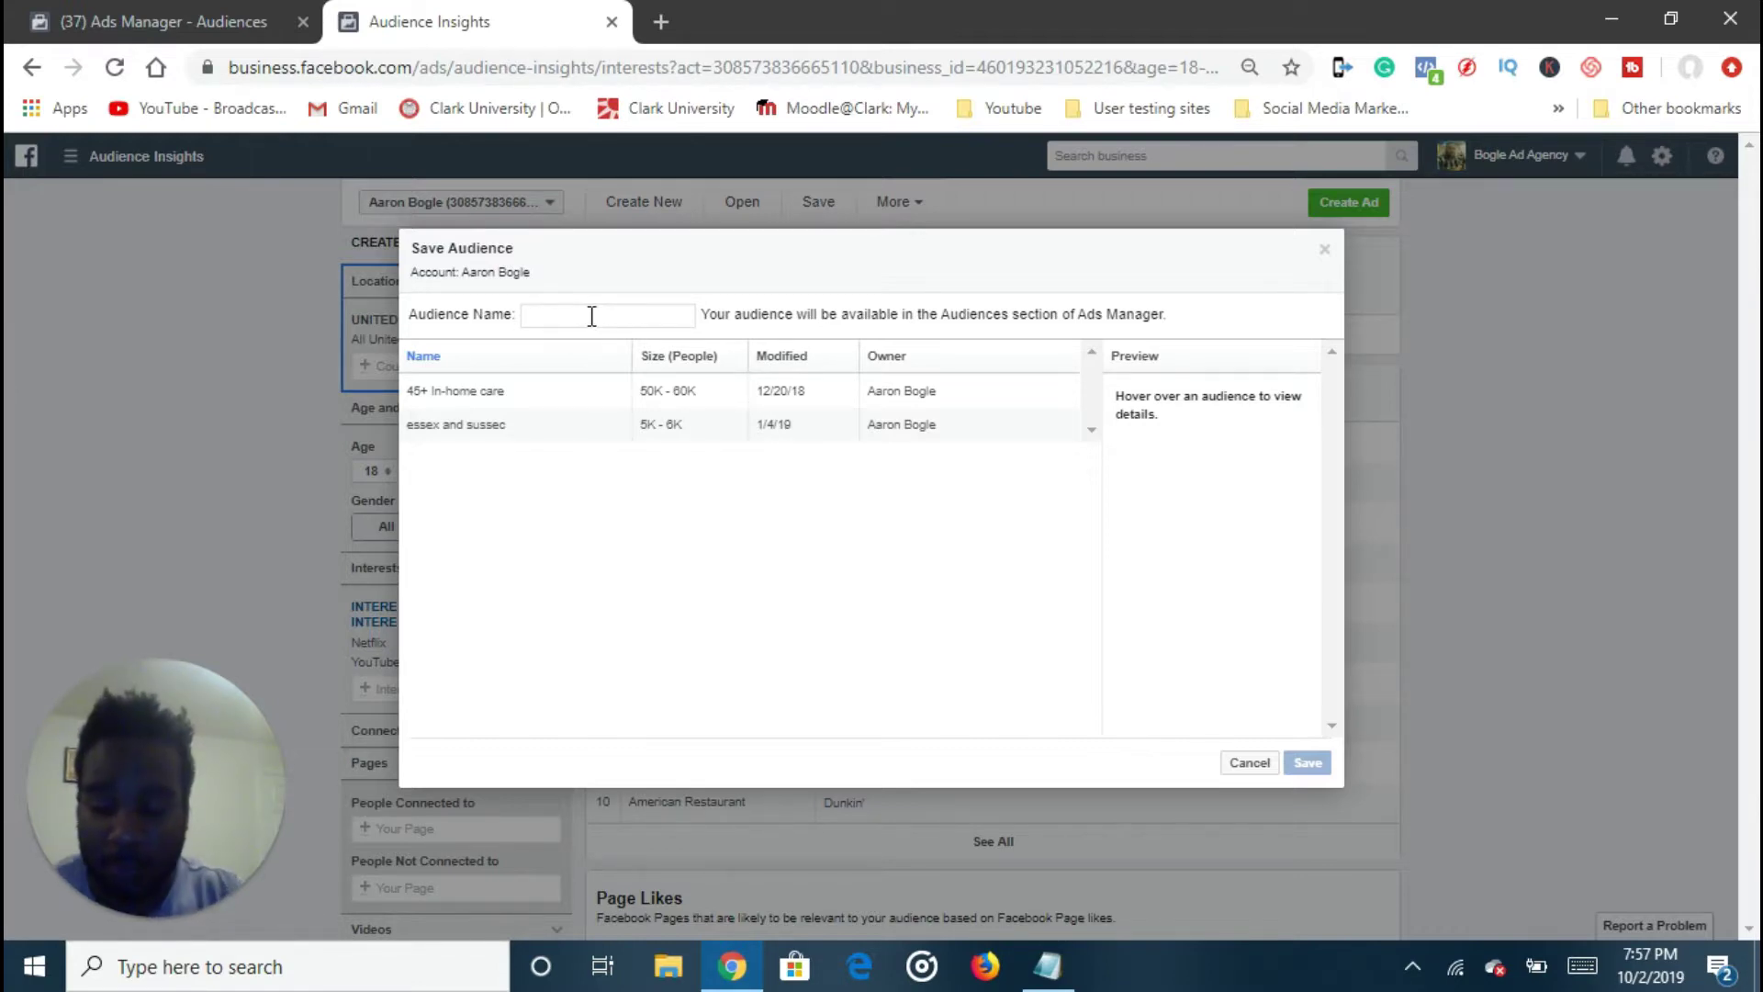
type("netflix")
key("Return")
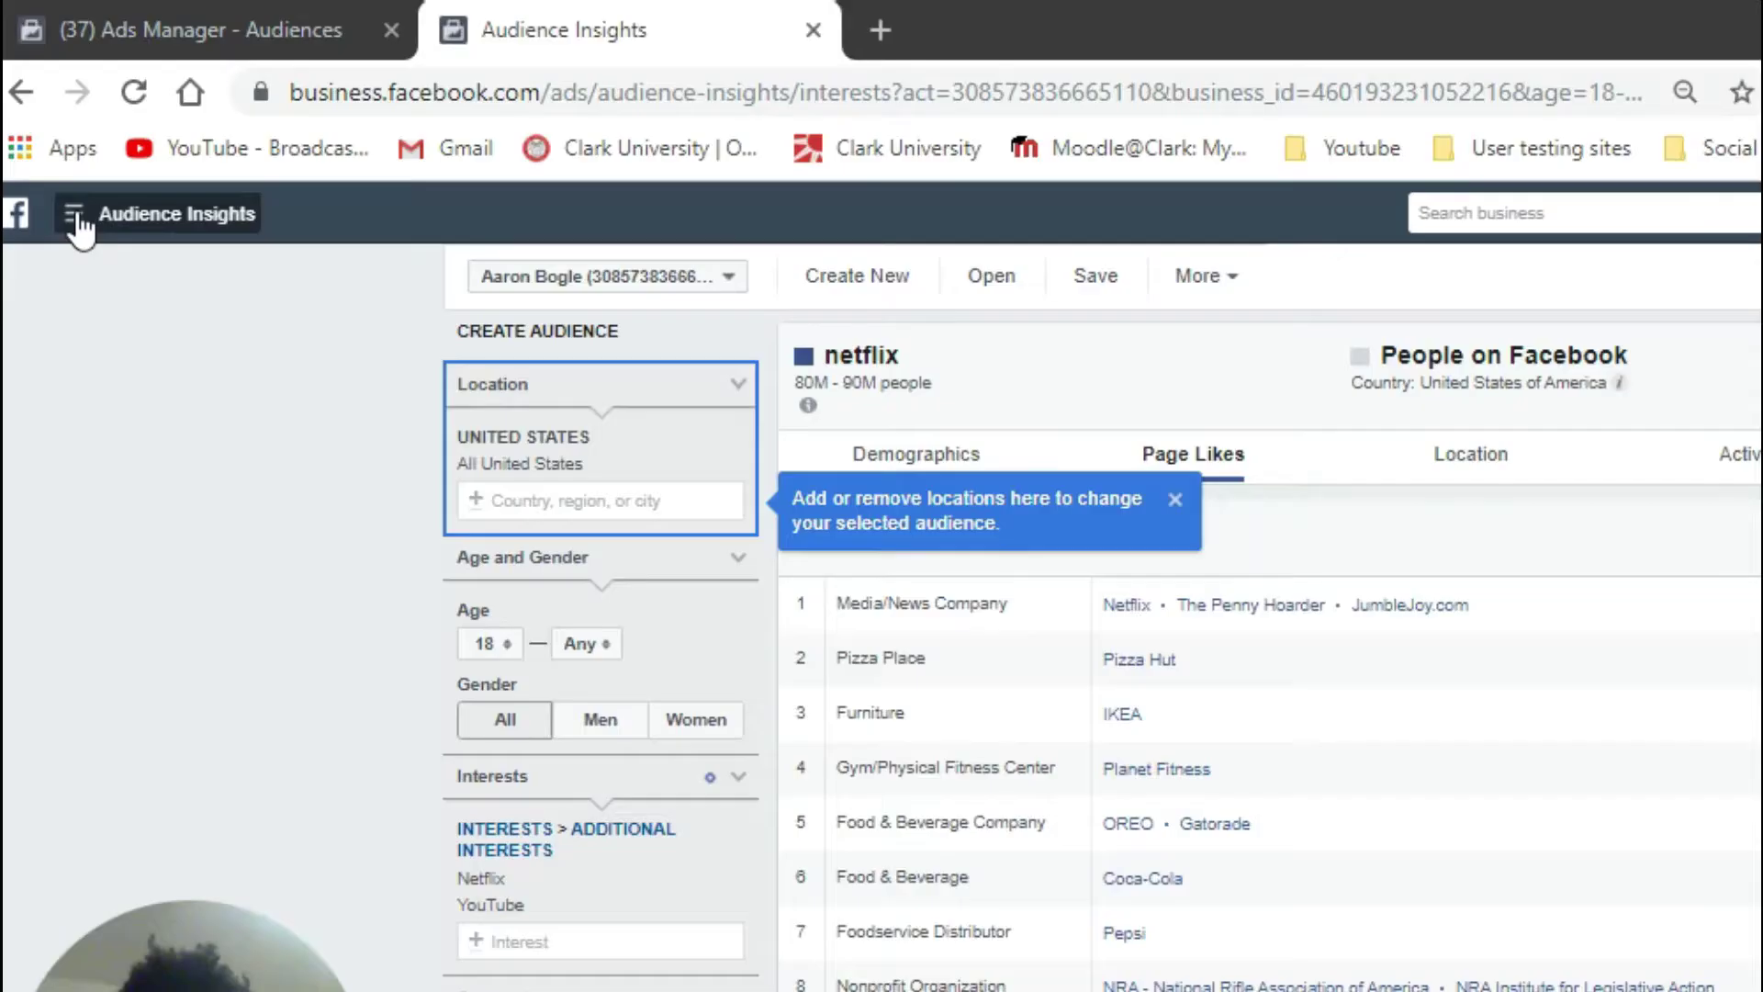
Open the Audiences list and show the audience overlap between "SEM counties no intrests 60-65+ family" and "SEM counties no intrests 60-65+ -"
left_click(73, 163)
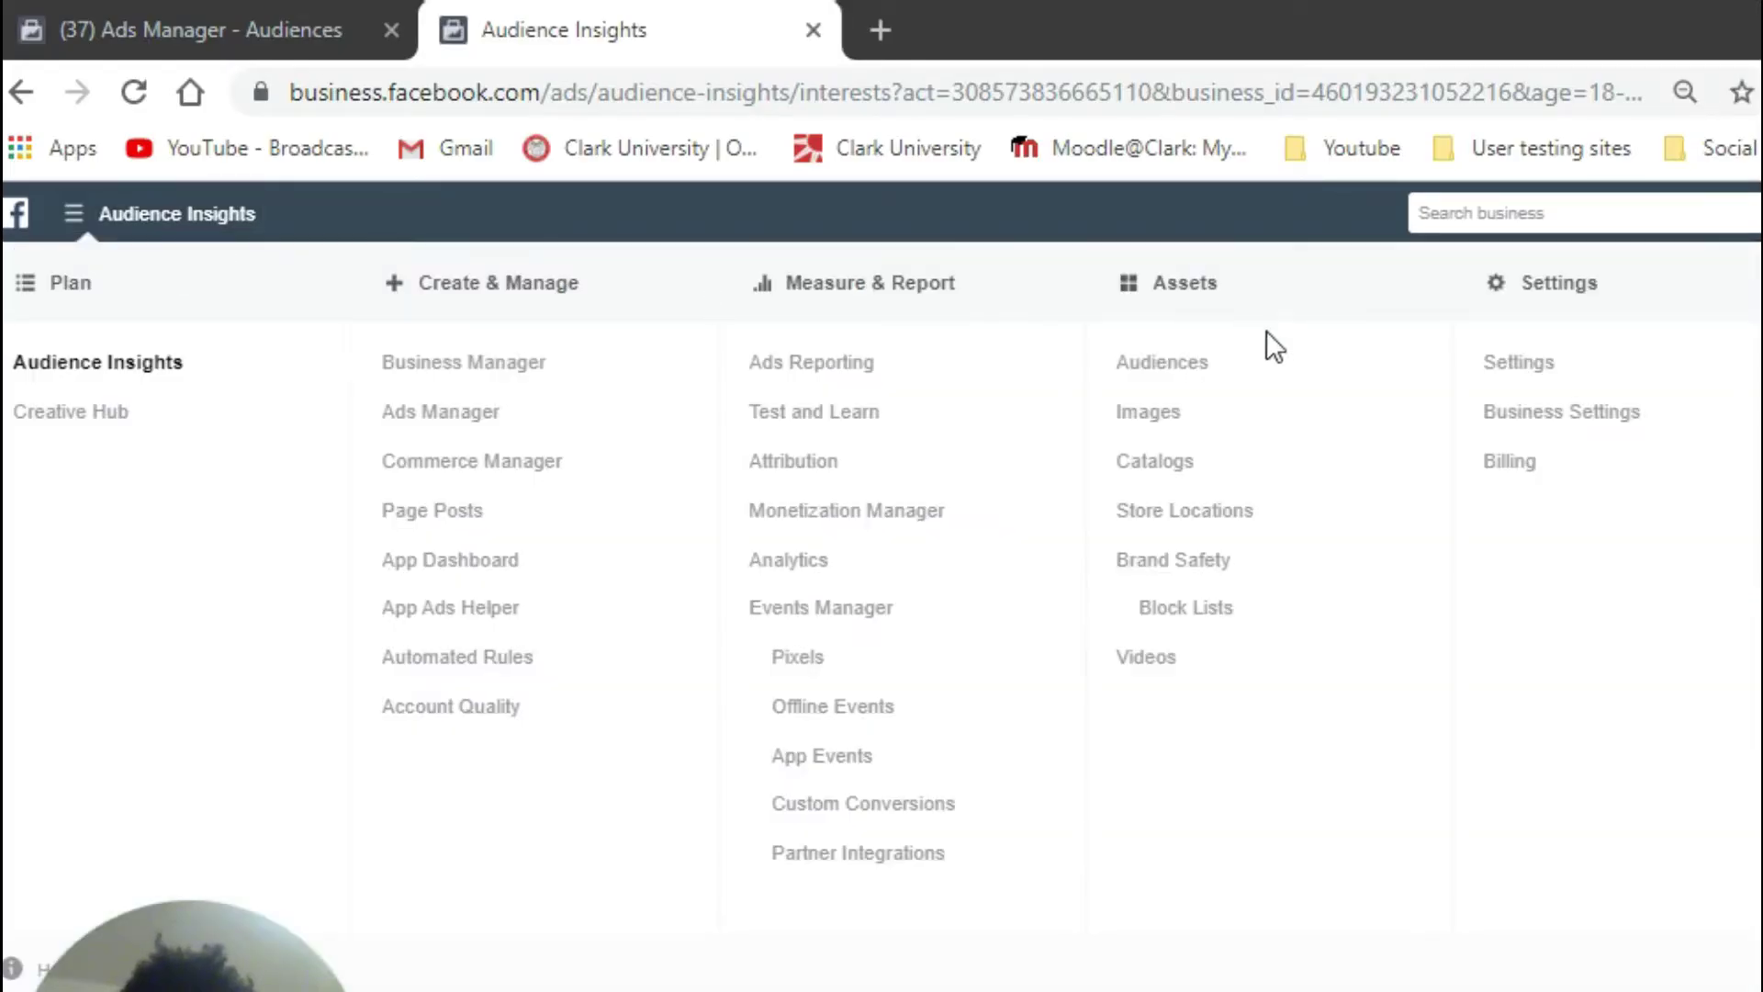
left_click(1202, 387)
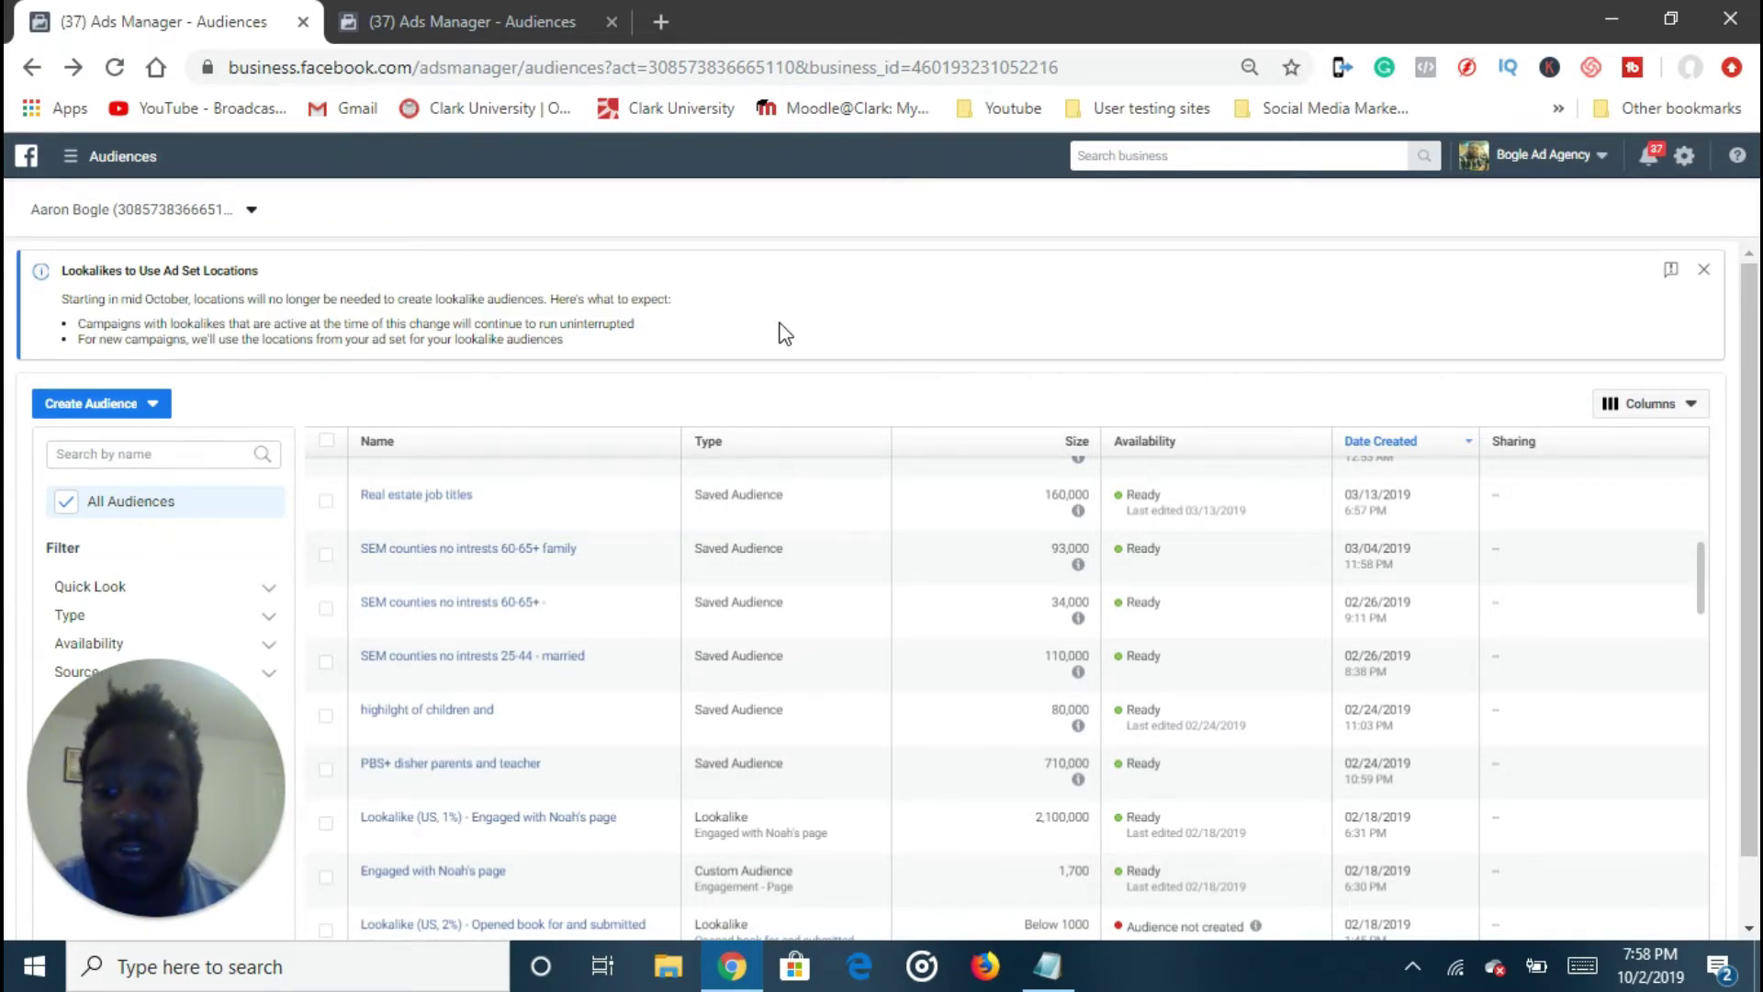
left_click(325, 610)
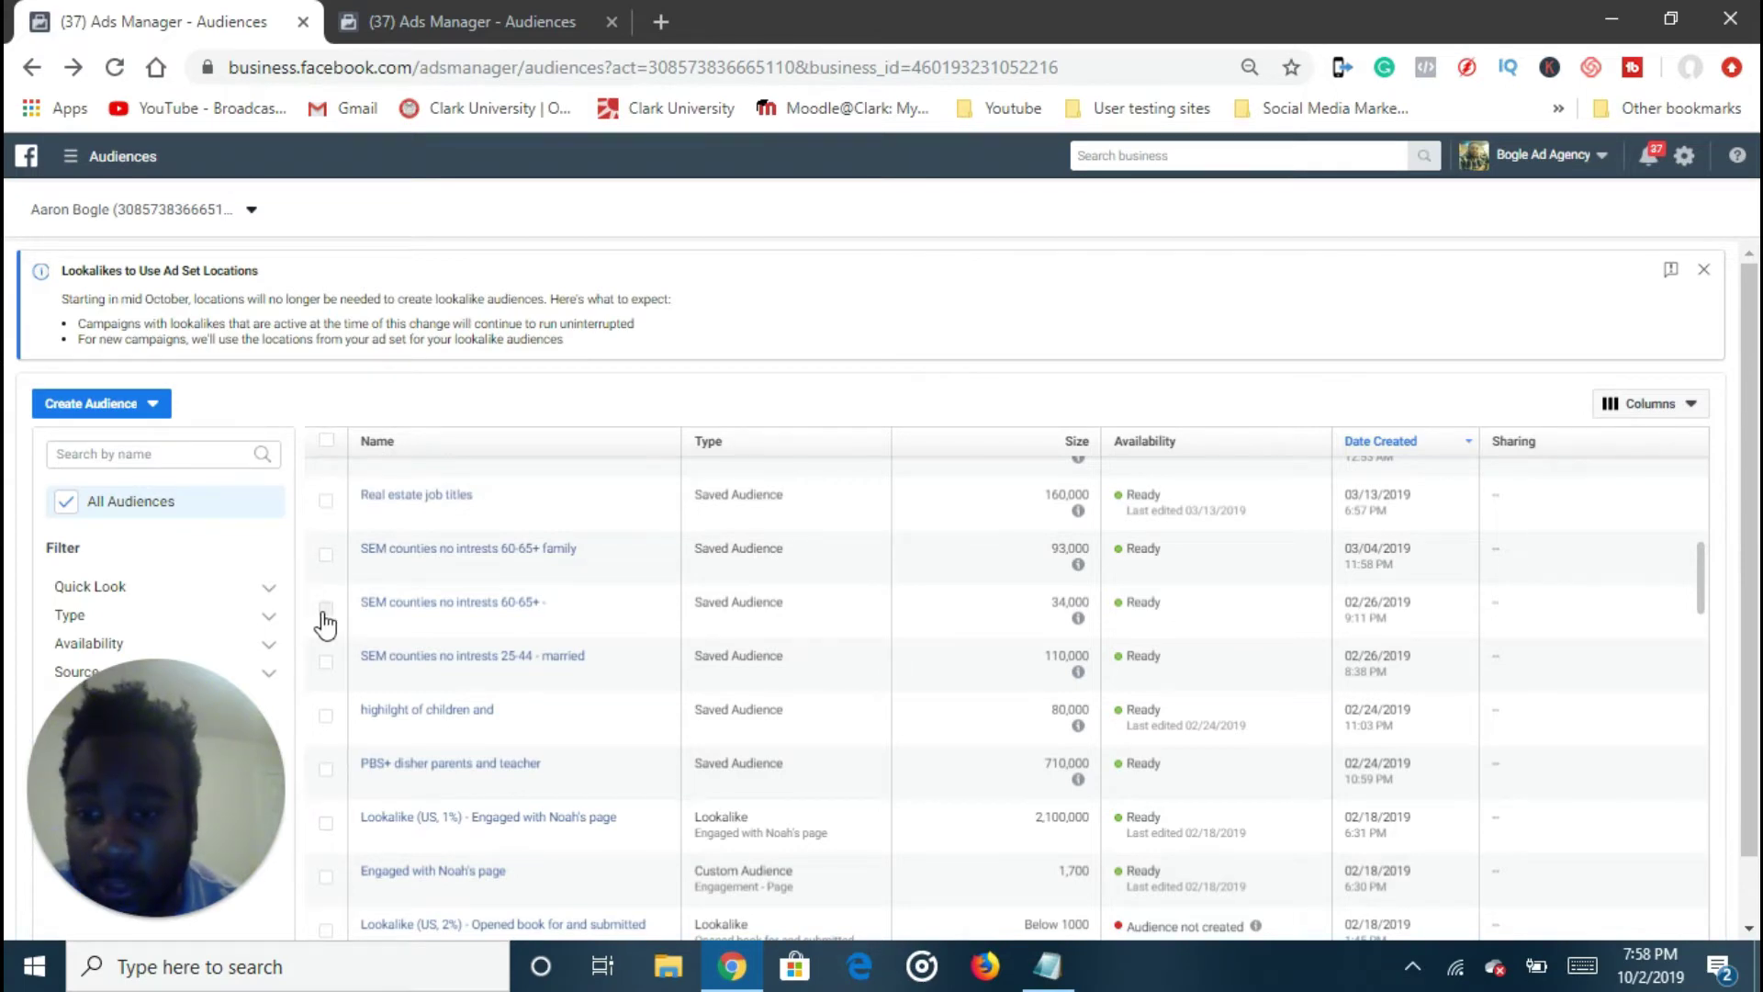
left_click(325, 556)
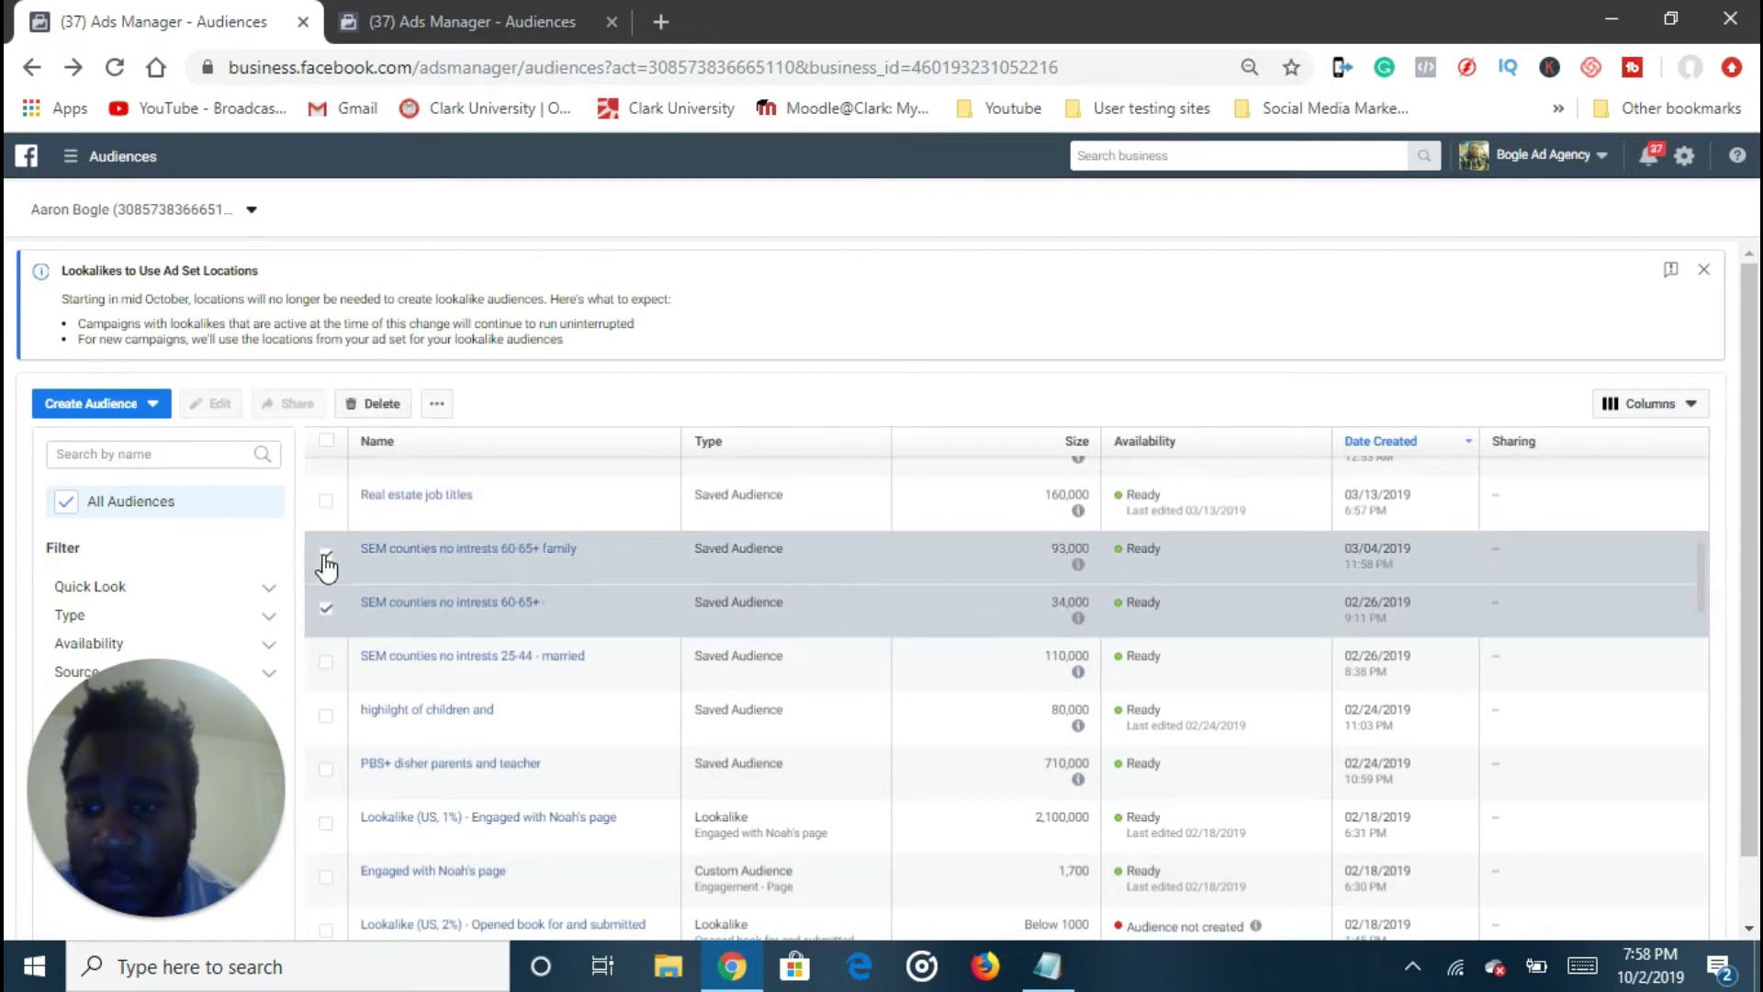
left_click(436, 408)
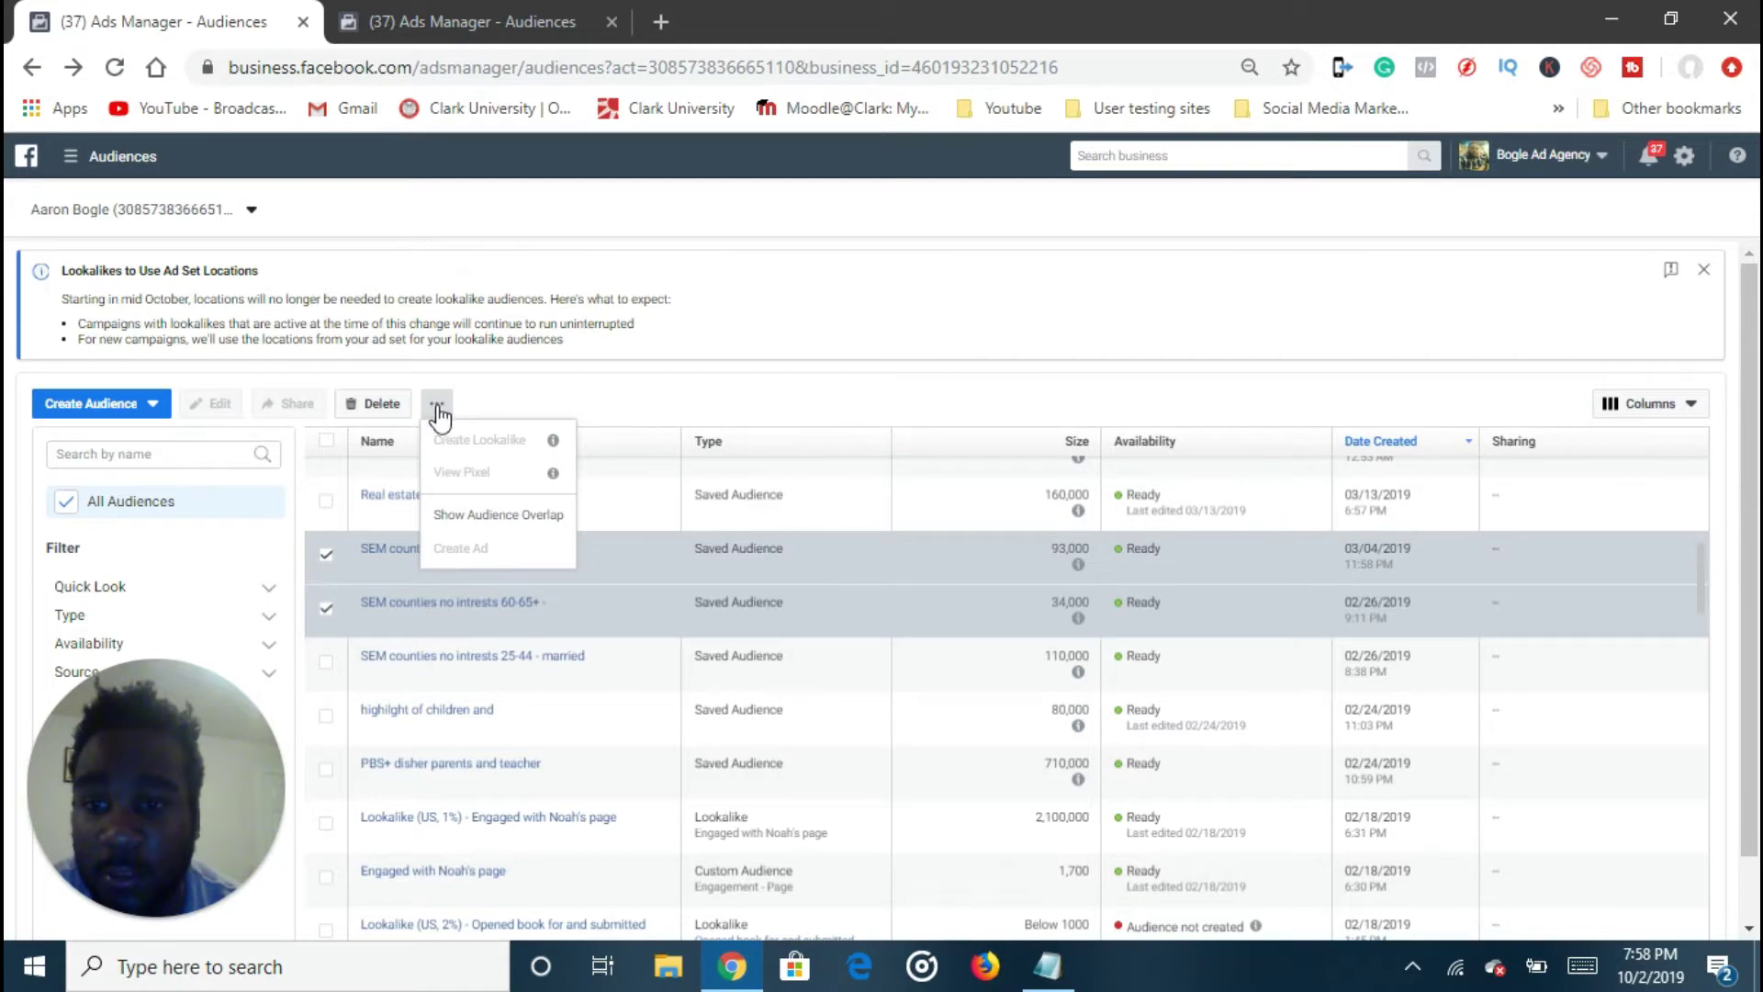
left_click(497, 517)
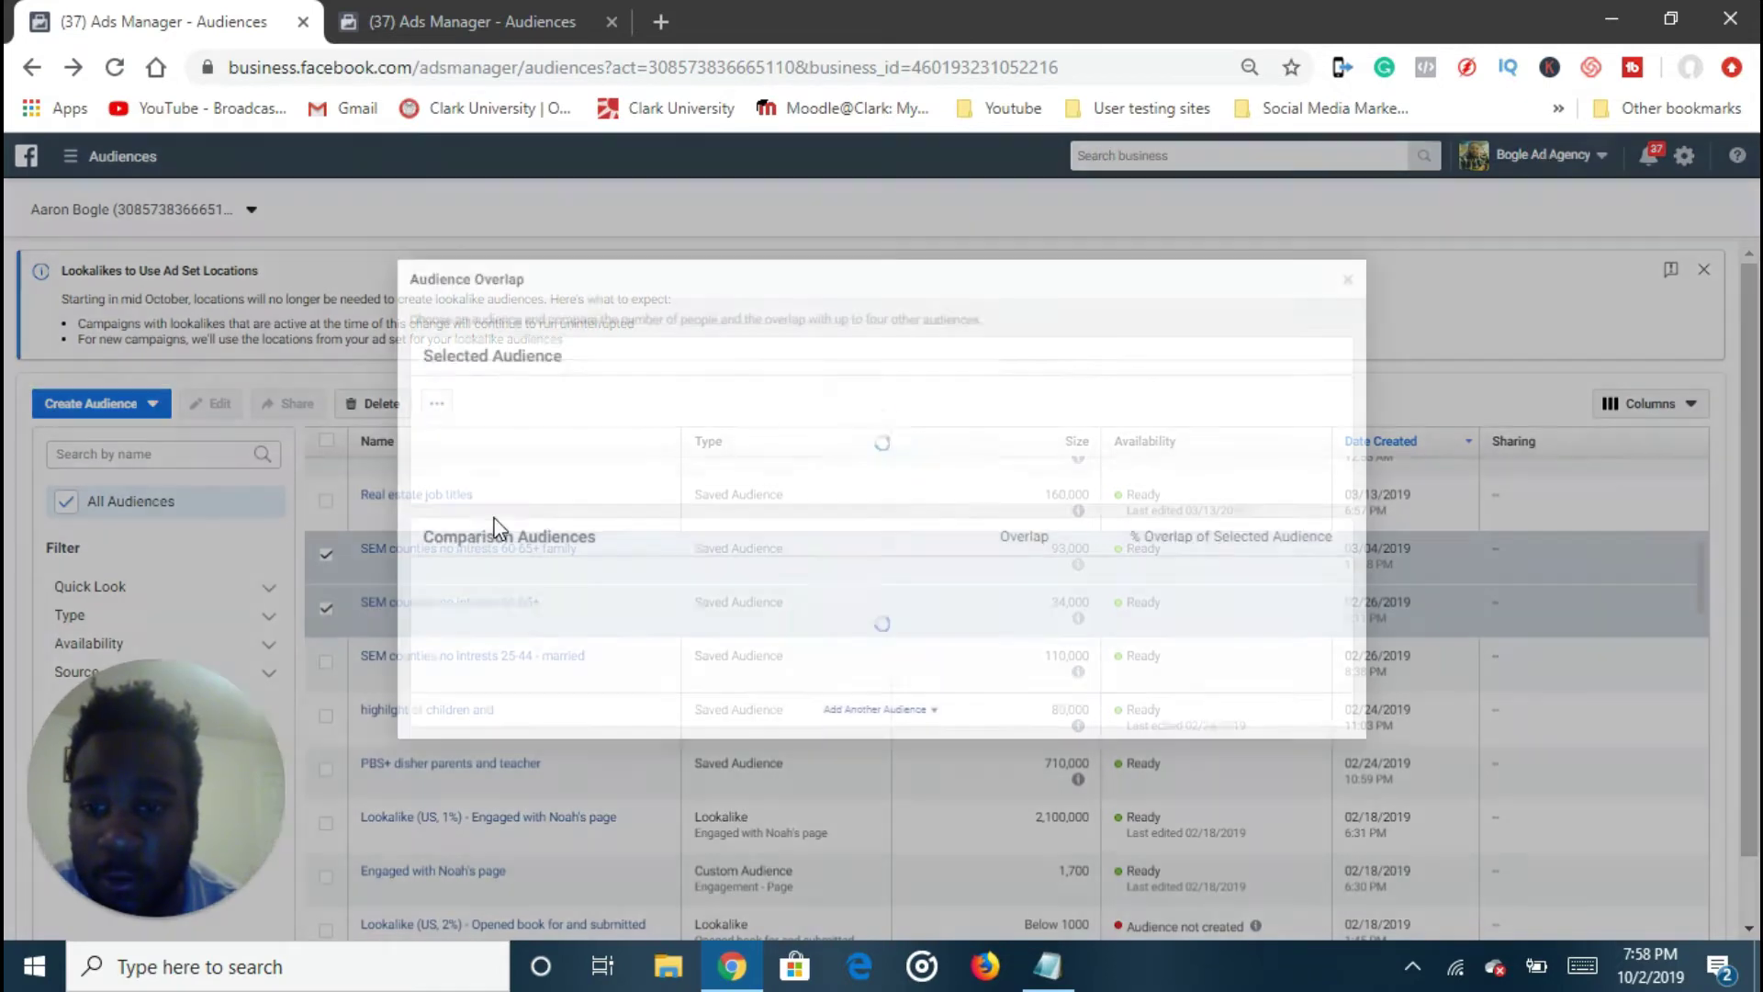